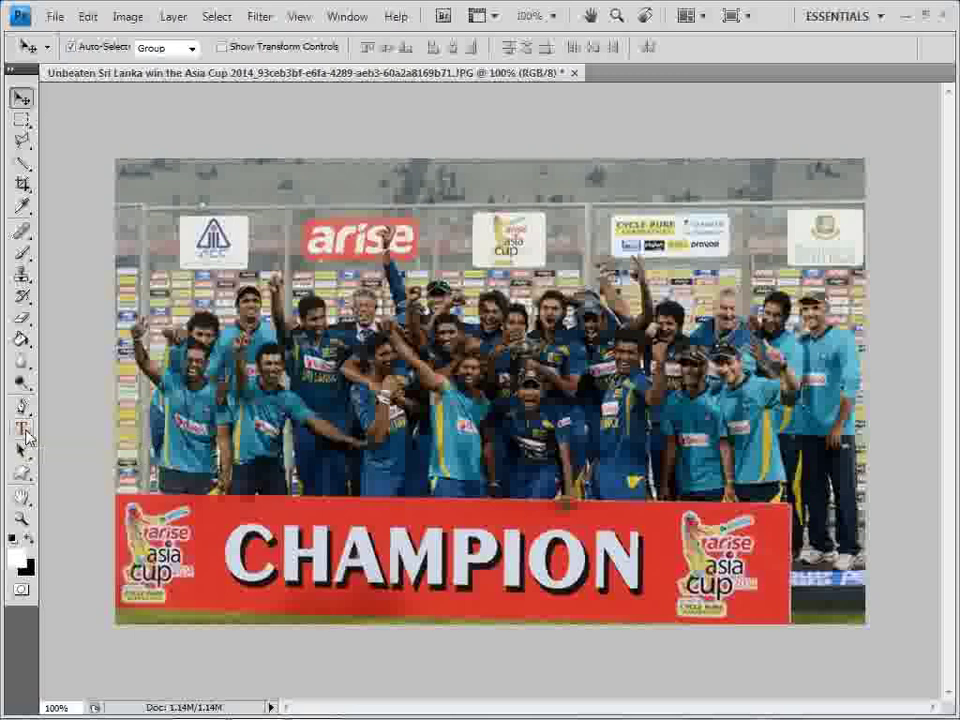
Switch to the Horizontal Type tool to add text to the champions photo
{"action": "left_click", "coordinate": [24, 430]}
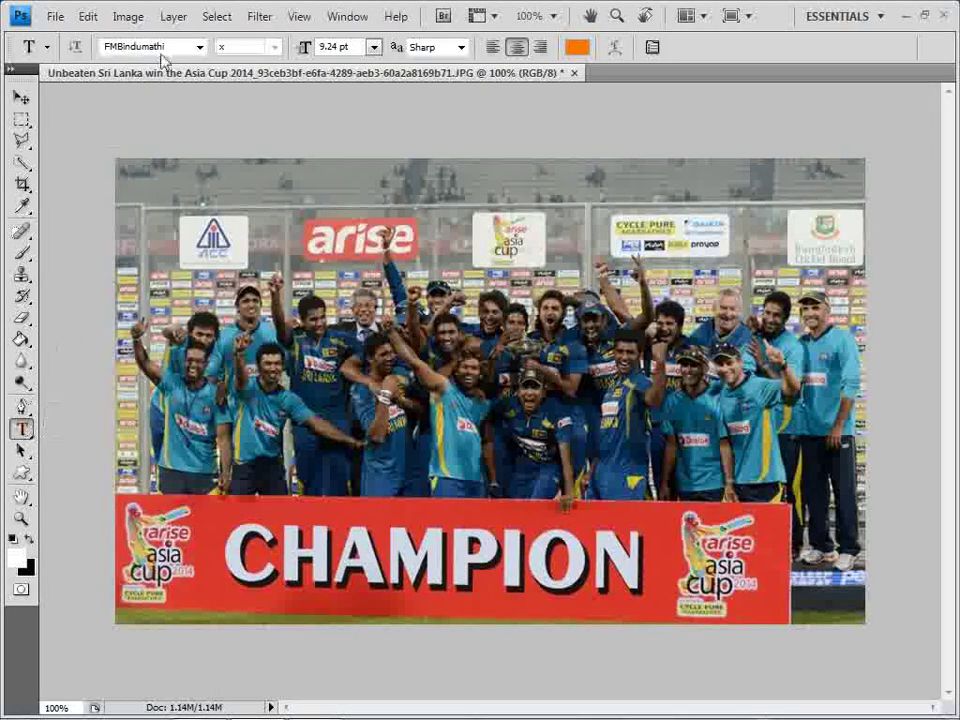
{"action": "left_click", "coordinate": [200, 48]}
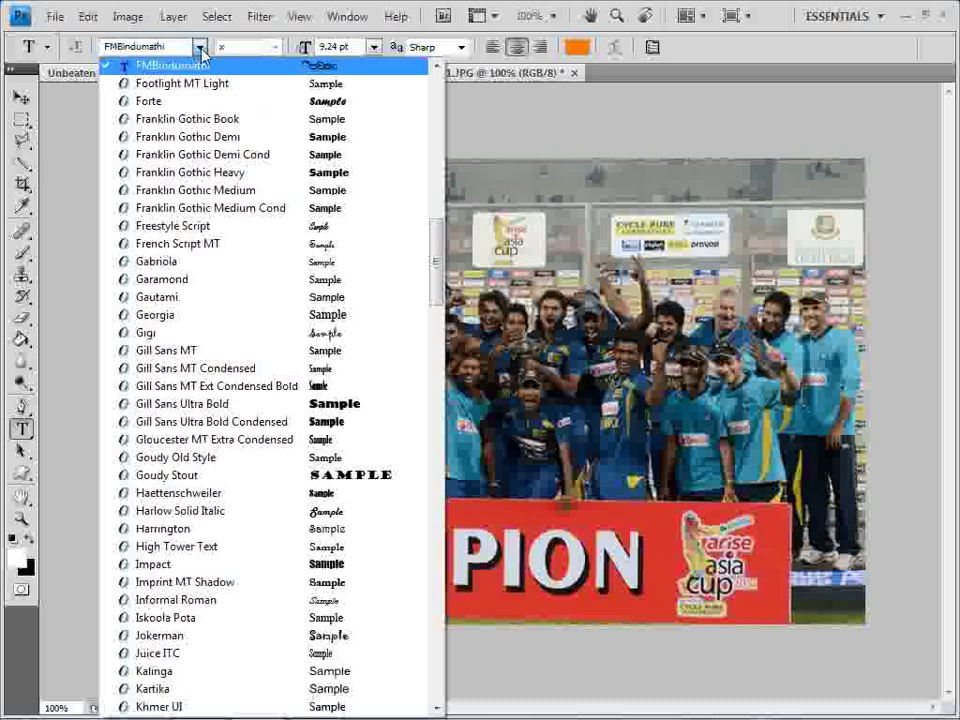
{"action": "scroll", "coordinate": [220, 150], "scroll_direction": "up", "scroll_amount": 1}
{"action": "scroll", "coordinate": [245, 250], "scroll_direction": "up", "scroll_amount": 1}
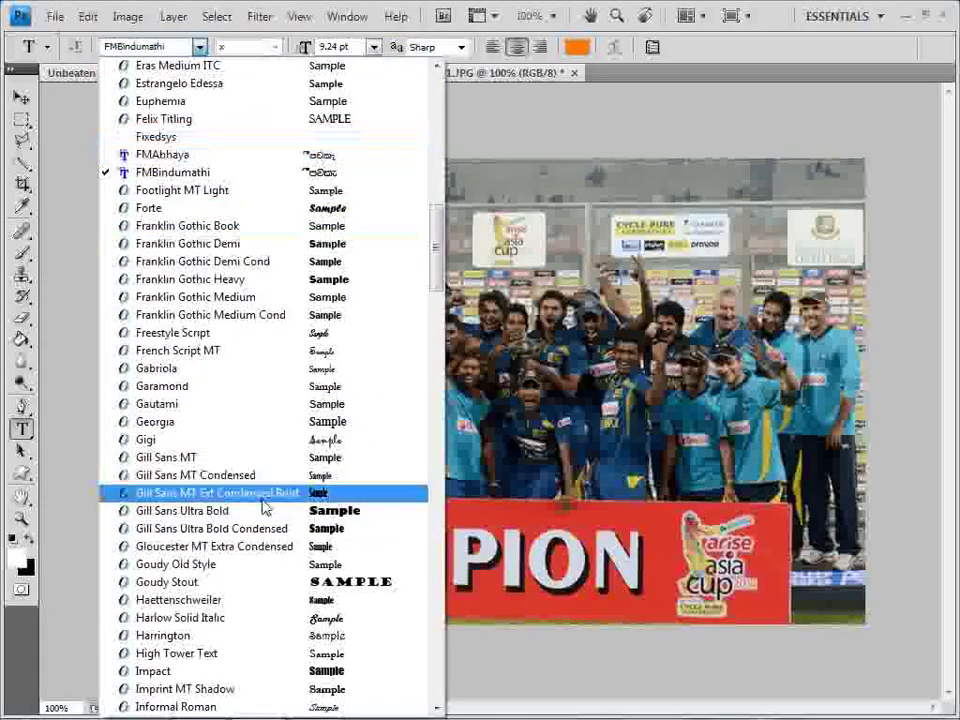
{"action": "scroll", "coordinate": [298, 337], "scroll_direction": "up", "scroll_amount": 3}
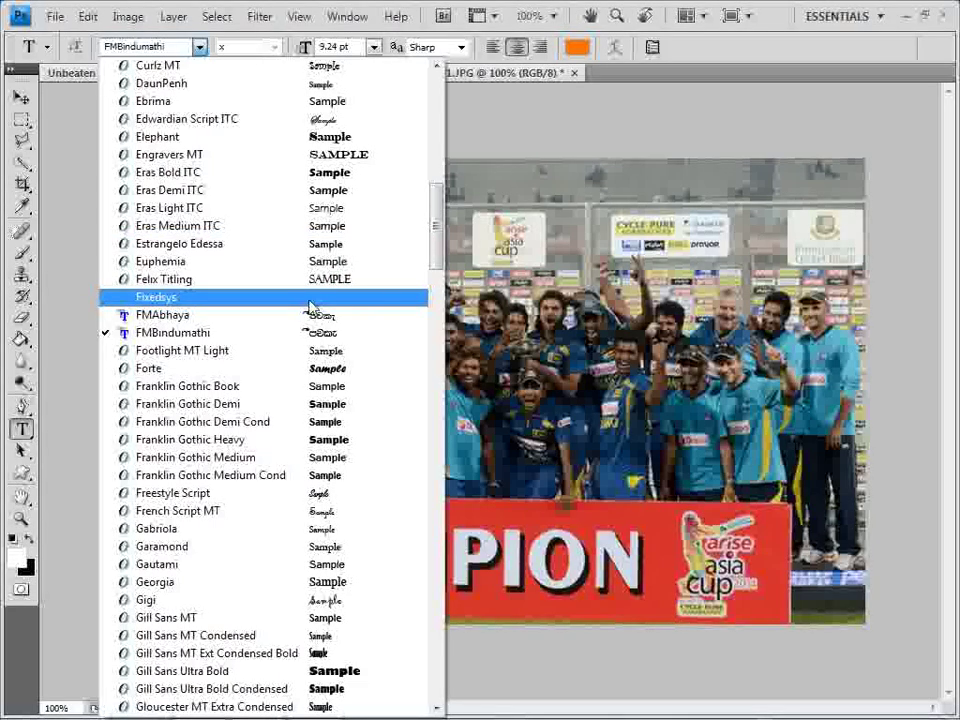
{"action": "left_click", "coordinate": [525, 110]}
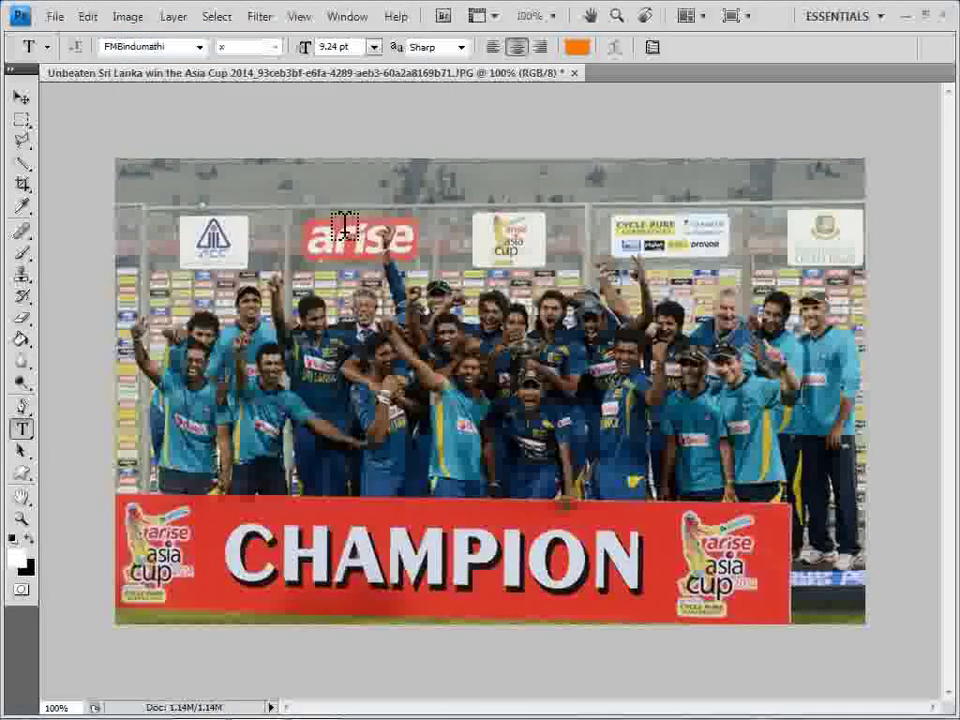
{"action": "left_click", "coordinate": [200, 47]}
{"action": "scroll", "coordinate": [215, 257], "scroll_direction": "up", "scroll_amount": 2}
{"action": "scroll", "coordinate": [230, 330], "scroll_direction": "up", "scroll_amount": 3}
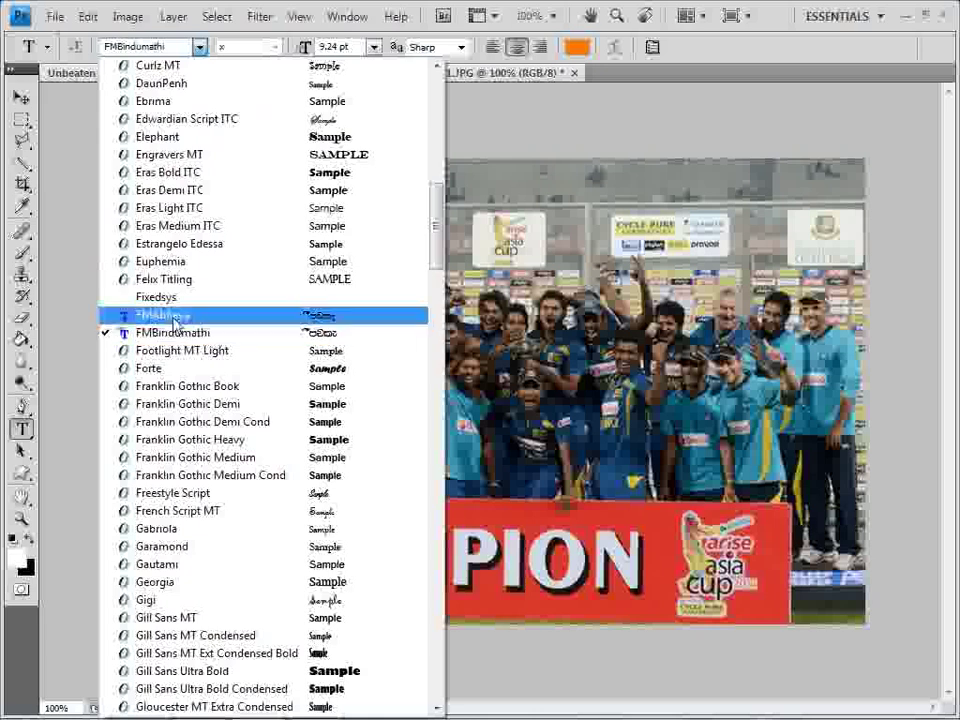
Keep the FMBindumathi font and place a 36.42 pt text insertion point on the photo
{"action": "left_click", "coordinate": [190, 337]}
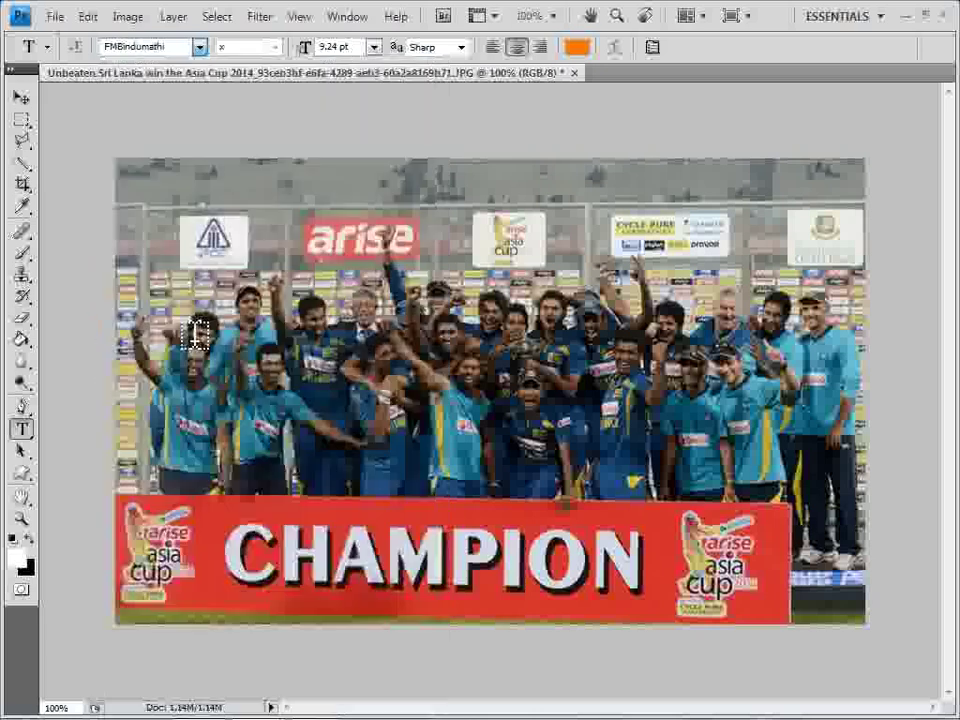
{"action": "left_click", "coordinate": [341, 288]}
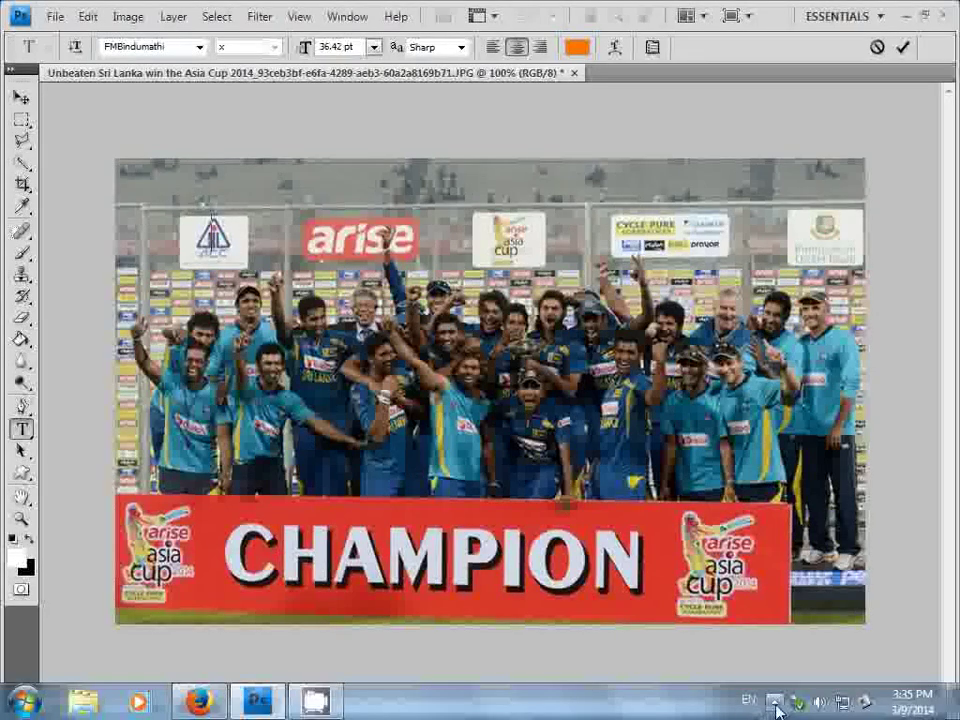
Switch the Keyman keyboard layout to Helabasa Sinhala from the system tray
{"action": "left_click", "coordinate": [866, 704]}
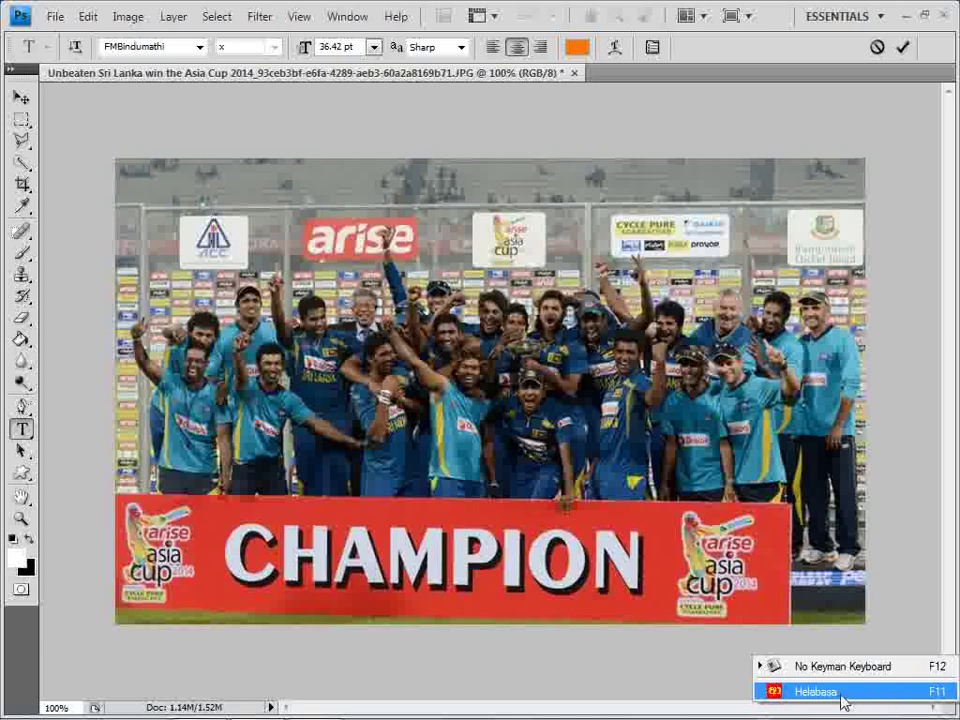
{"action": "left_click", "coordinate": [840, 697]}
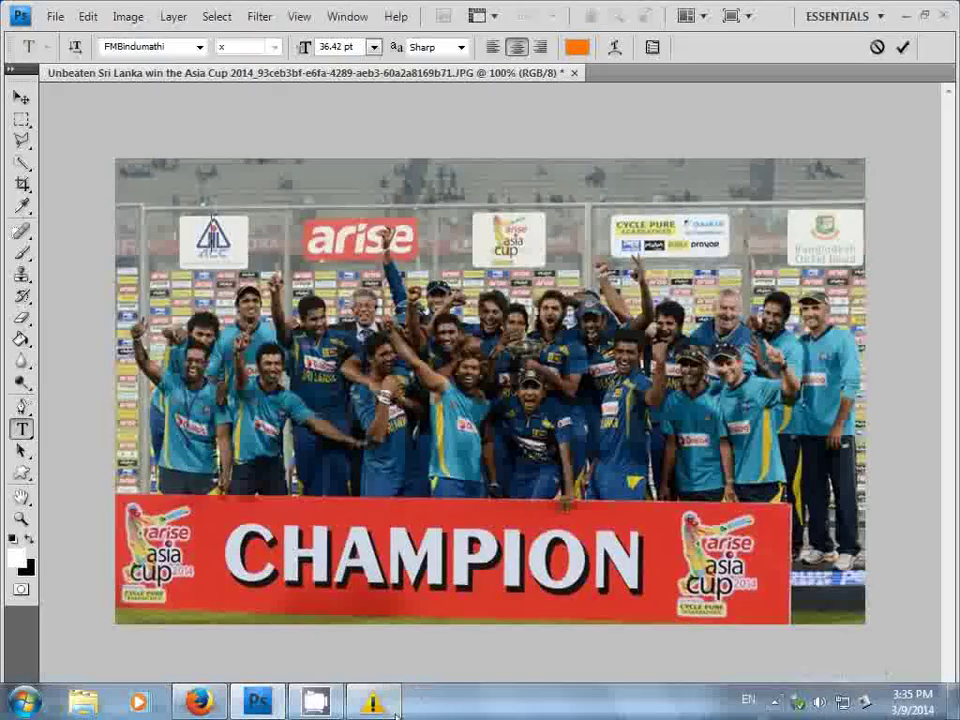
{"action": "left_click", "coordinate": [775, 700]}
{"action": "left_click", "coordinate": [863, 705]}
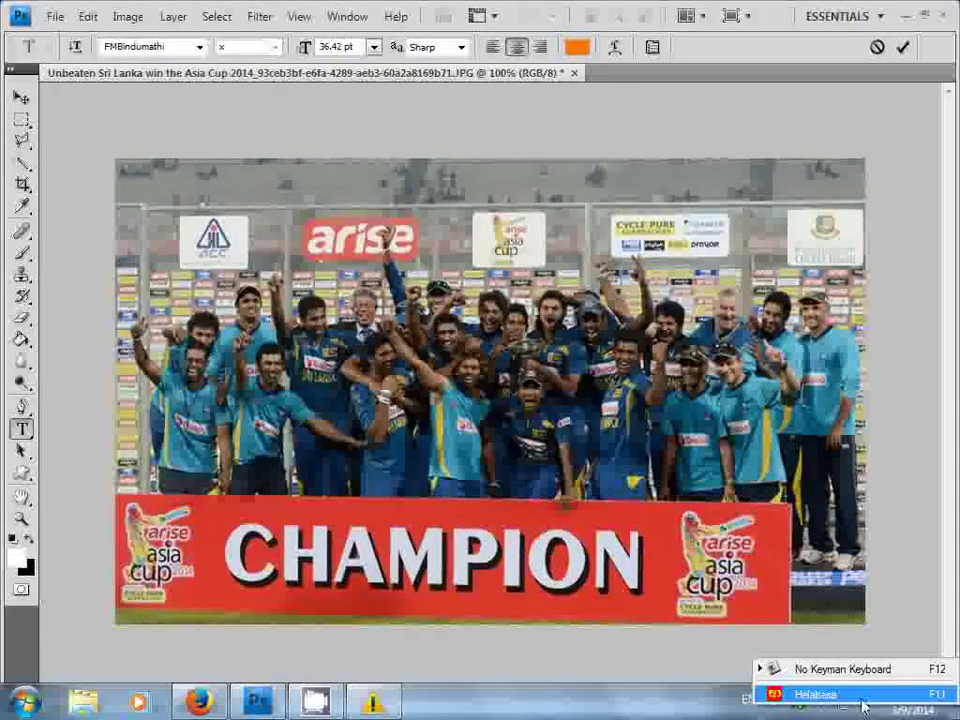
{"action": "left_click", "coordinate": [838, 695]}
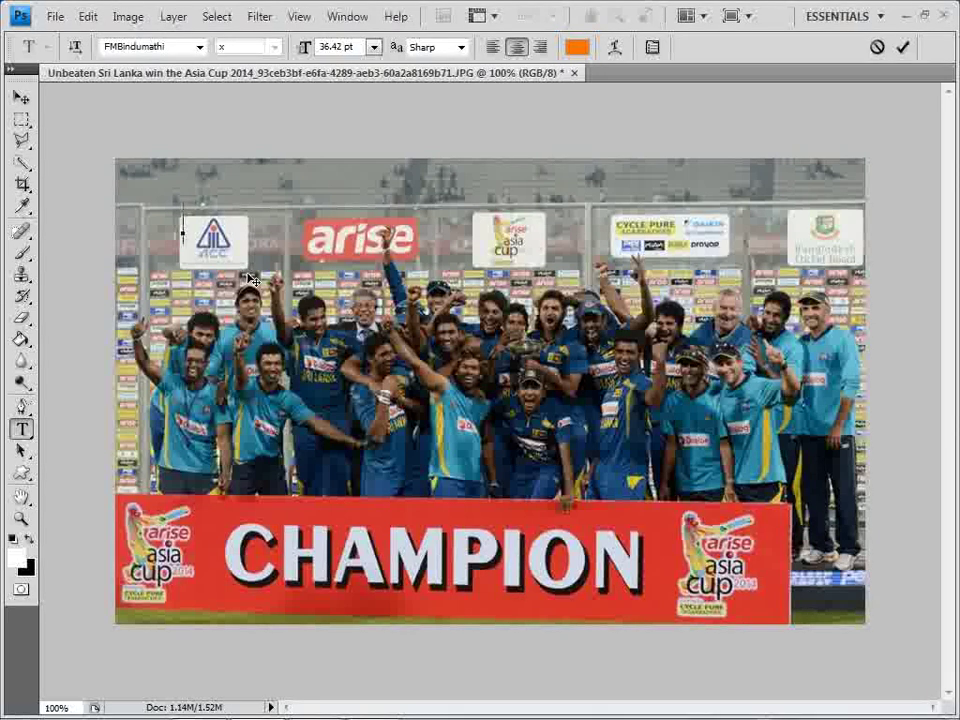
Type the first Sinhala characters and move them just above the ACC logo
{"action": "type", "text": "-"}
{"action": "left_click_drag", "start_coordinate": [253, 281], "coordinate": [278, 281]}
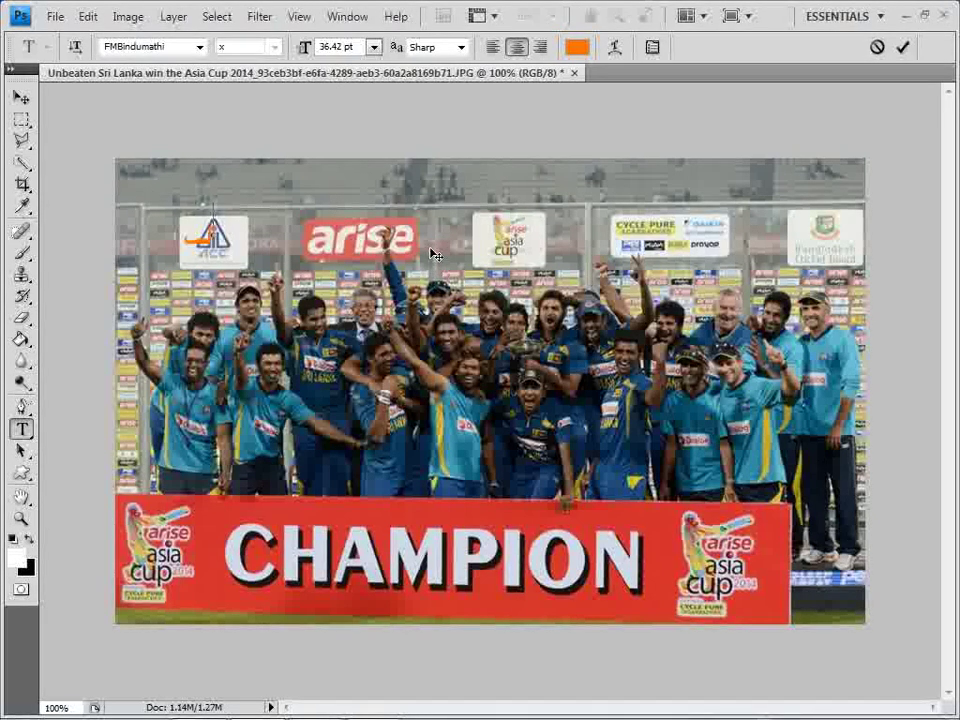
{"action": "type", "text": "YS%"}
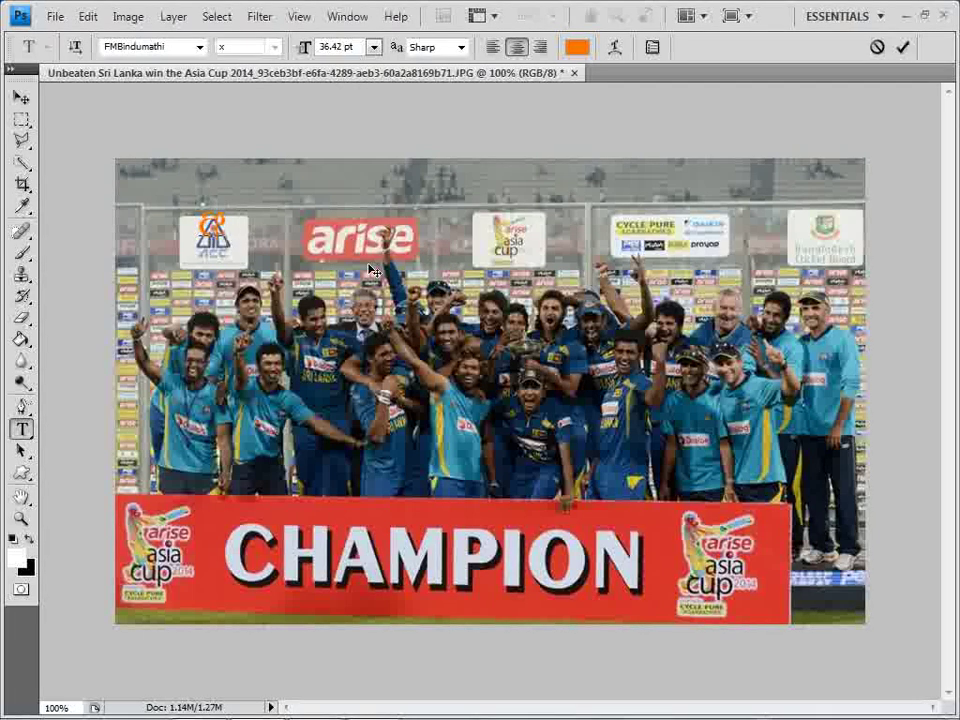
{"action": "type", "text": "S"}
Correct the first caption characters by deleting and retyping them
{"action": "left_click_drag", "start_coordinate": [268, 247], "coordinate": [157, 250]}
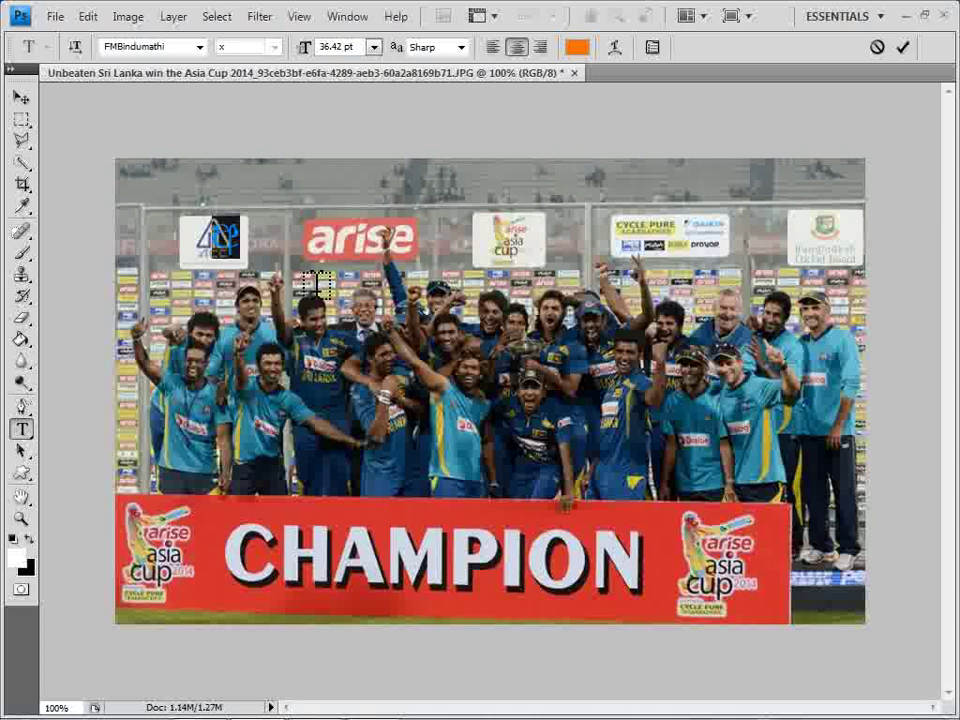
{"action": "left_click", "coordinate": [255, 238]}
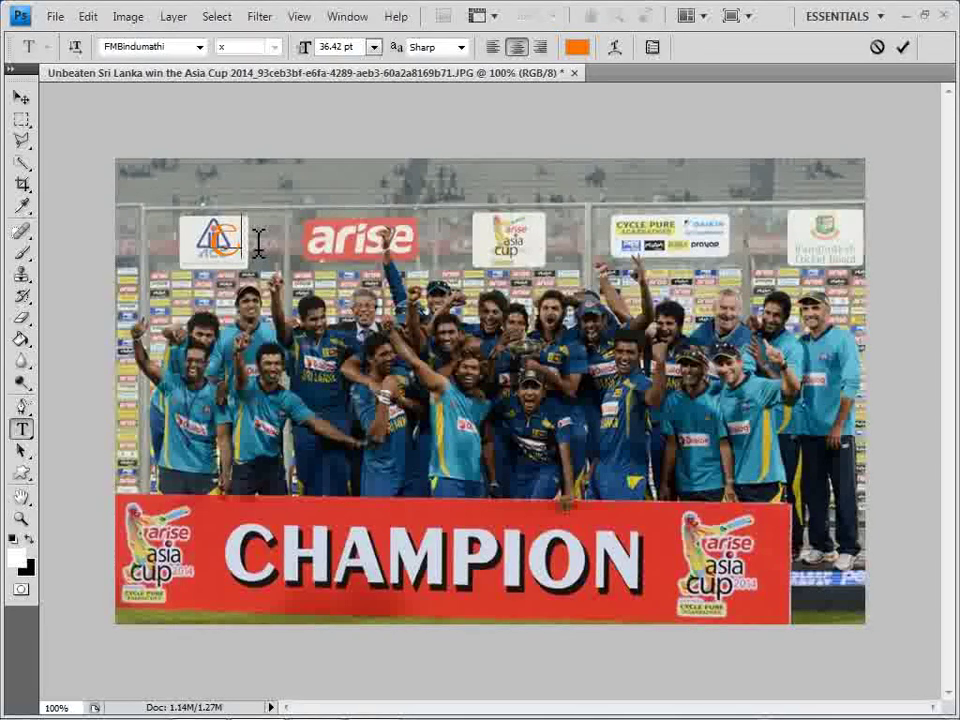
{"action": "key", "text": "BackSpace"}
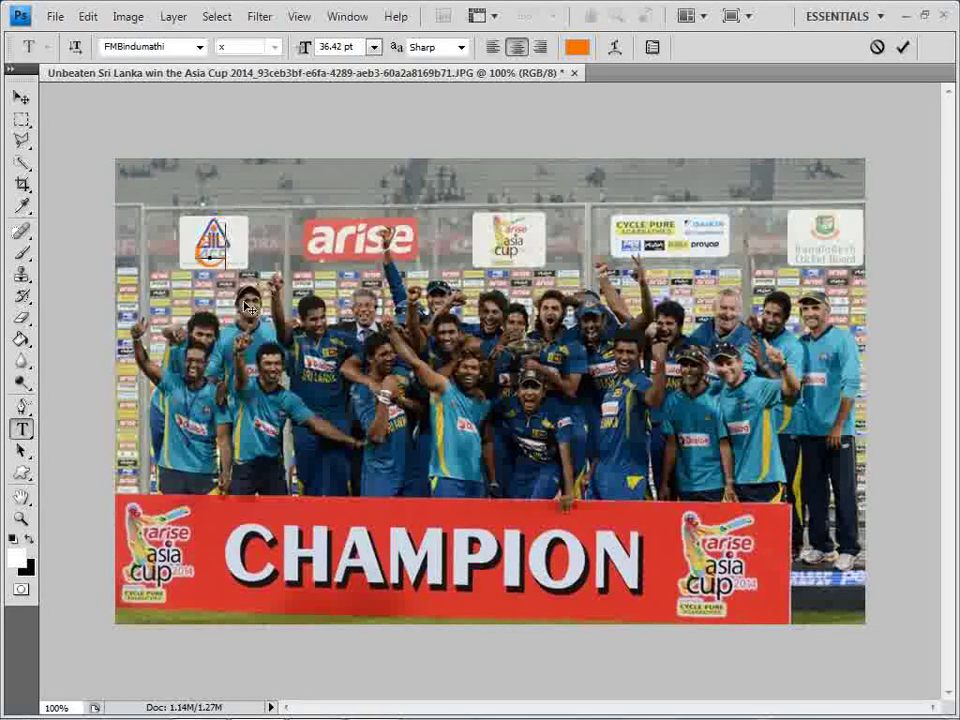
{"action": "key", "text": "ctrl+a"}
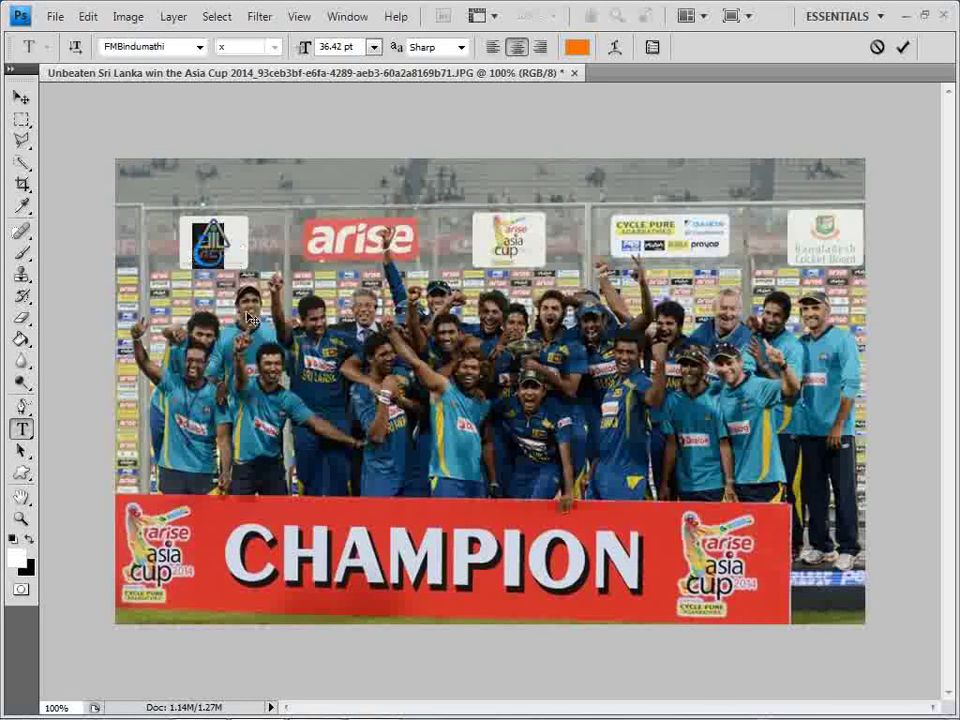
{"action": "type", "text": "a"}
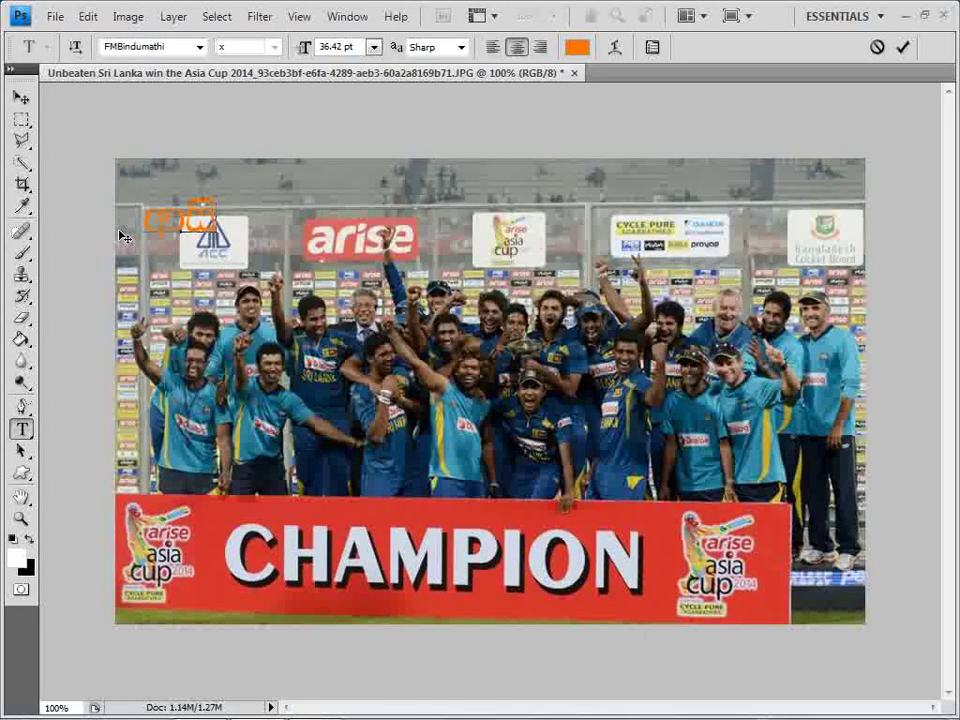
Type the remaining Sinhala words of the first caption line, fixing typos along the way
{"action": "type", "text": ",xld ,"}
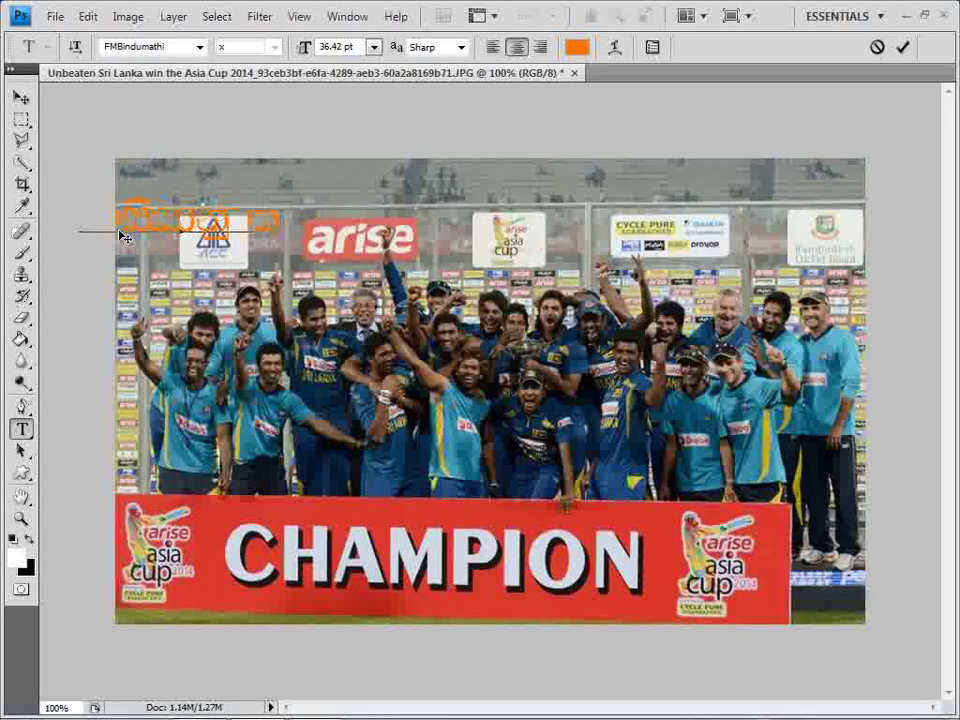
{"action": "key", "text": "BackSpace"}
{"action": "key", "text": "BackSpace"}
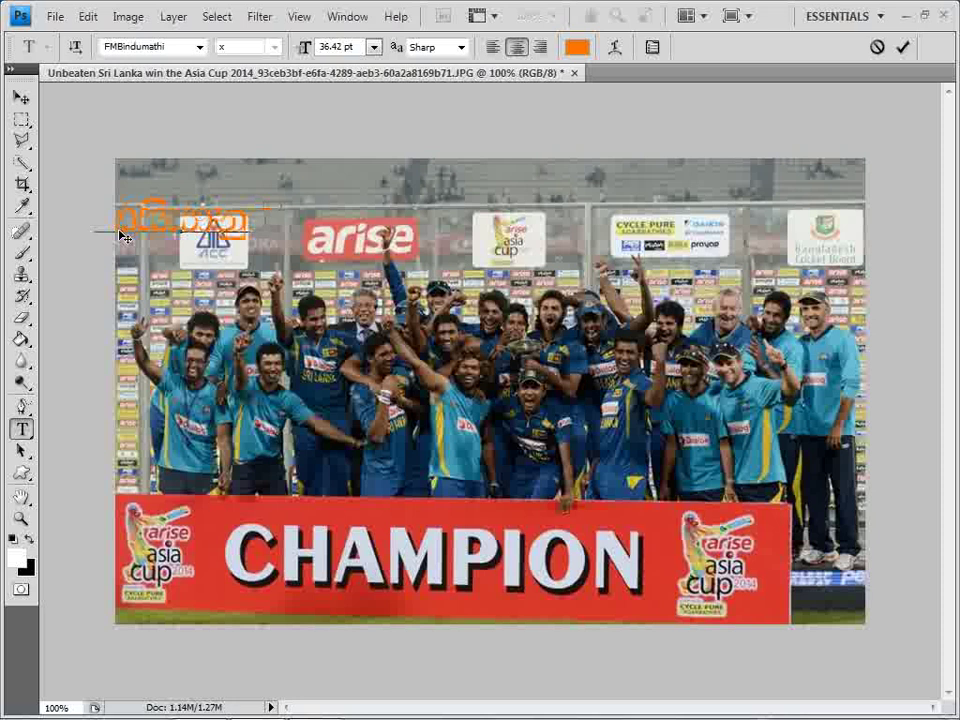
{"action": "key", "text": "BackSpace"}
{"action": "type", "text": "qls"}
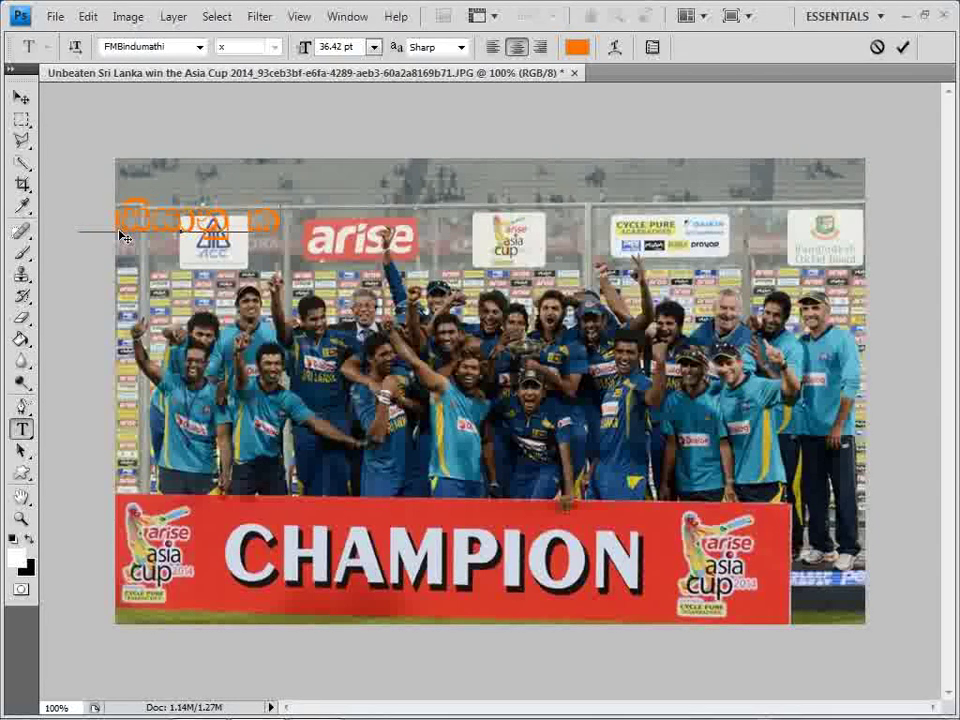
{"action": "type", "text": "d"}
{"action": "key", "text": "BackSpace"}
{"action": "type", "text": "da"}
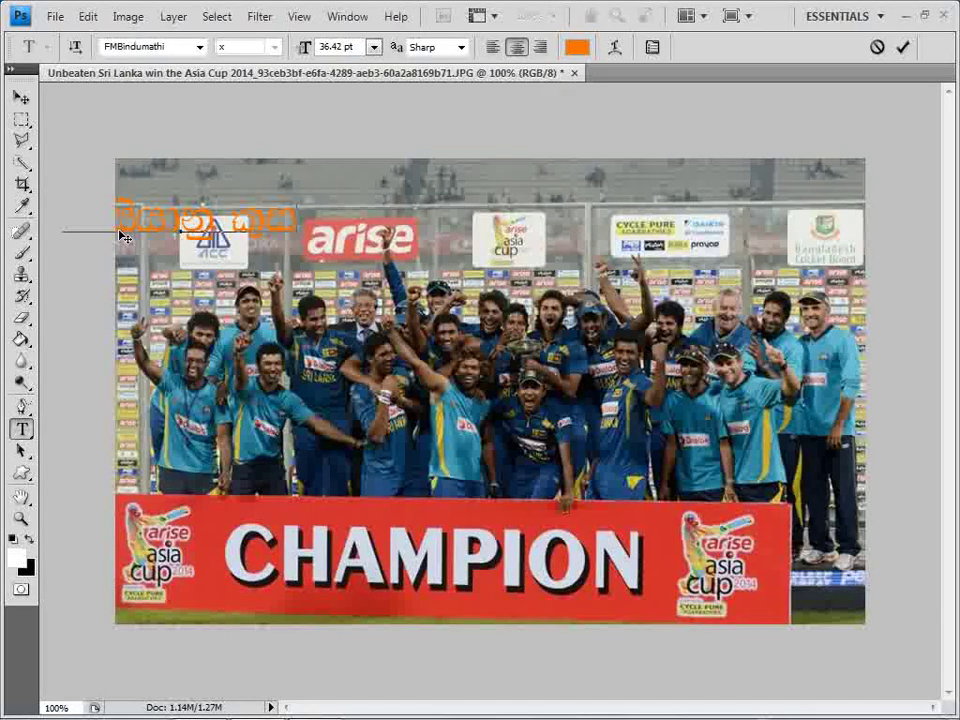
{"action": "type", "text": " lkda"}
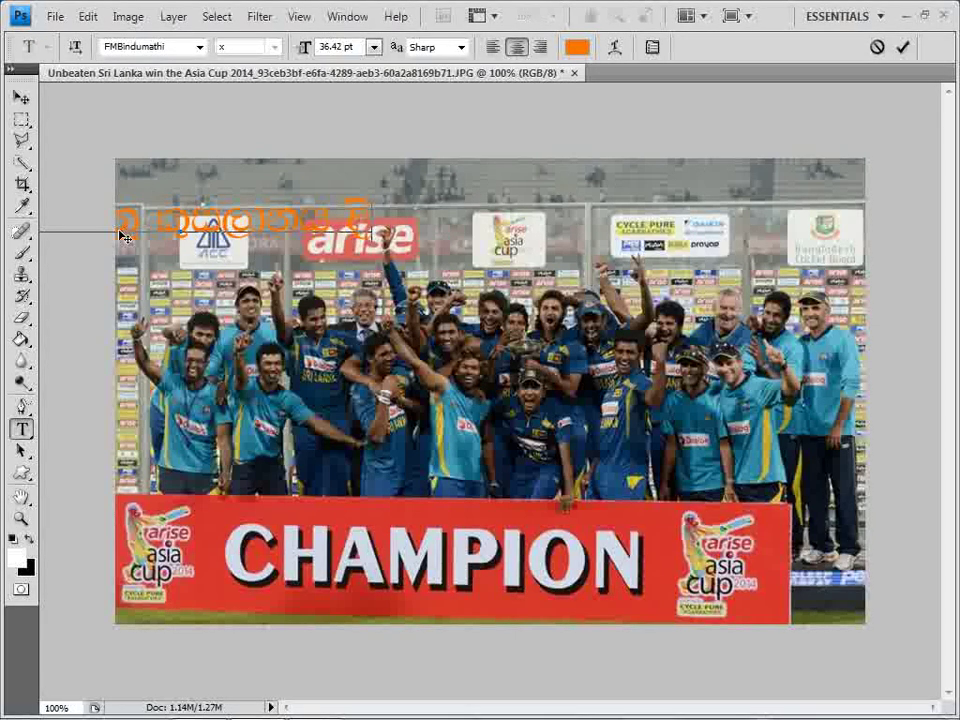
{"action": "type", "text": "j"}
{"action": "key", "text": "BackSpace"}
{"action": "type", "text": "ah"}
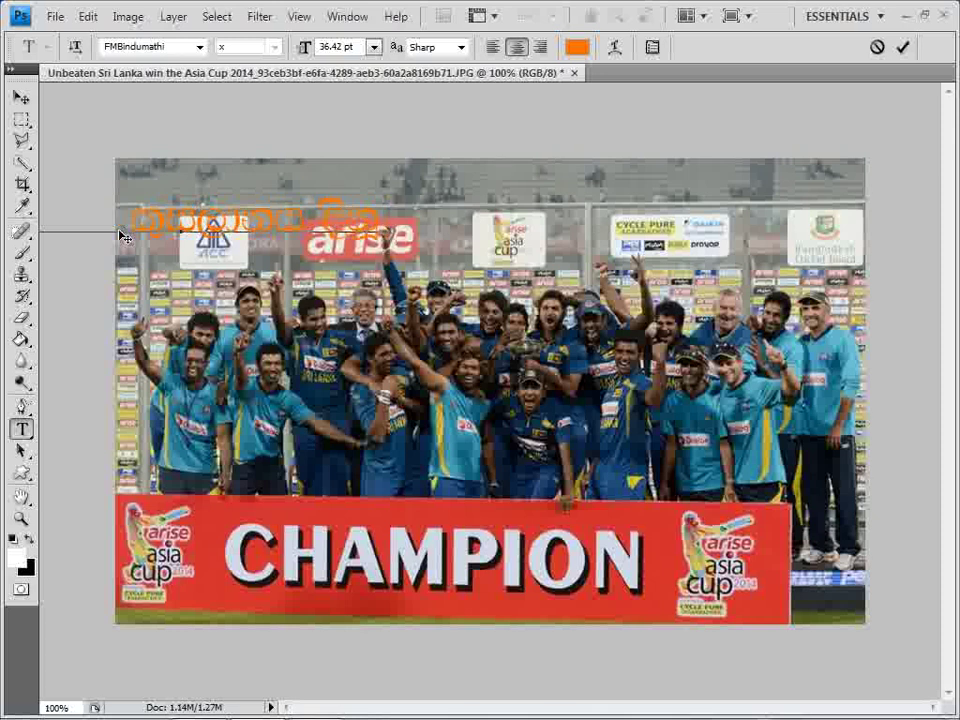
{"action": "type", "text": "dahda"}
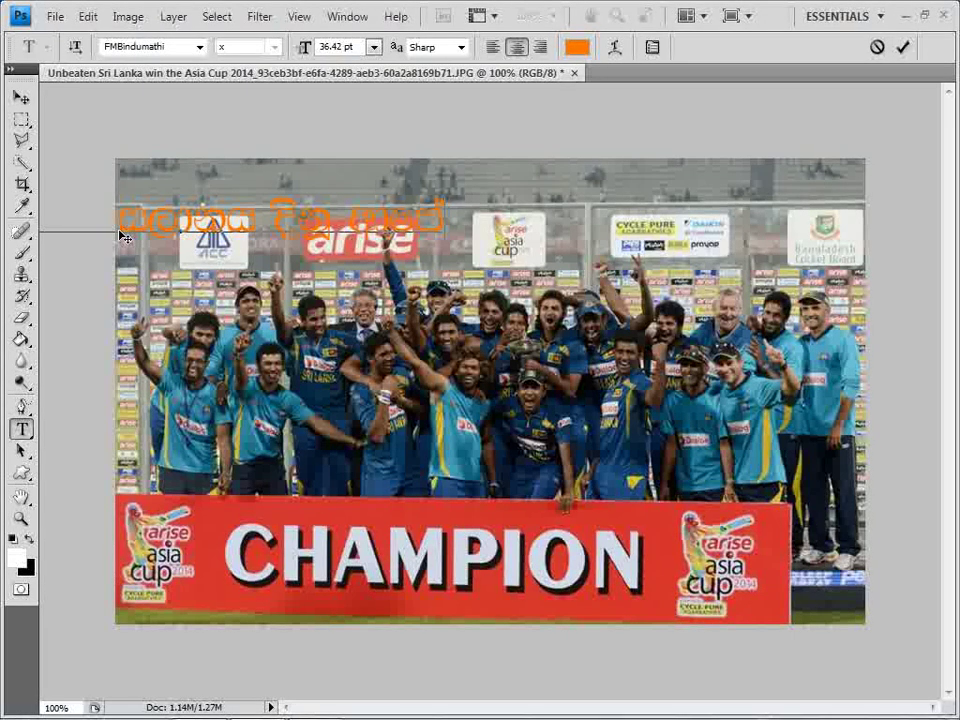
{"action": "key", "text": "BackSpace"}
{"action": "key", "text": "BackSpace"}
{"action": "key", "text": "BackSpace"}
{"action": "key", "text": "BackSpace"}
{"action": "type", "text": "fYS` ch"}
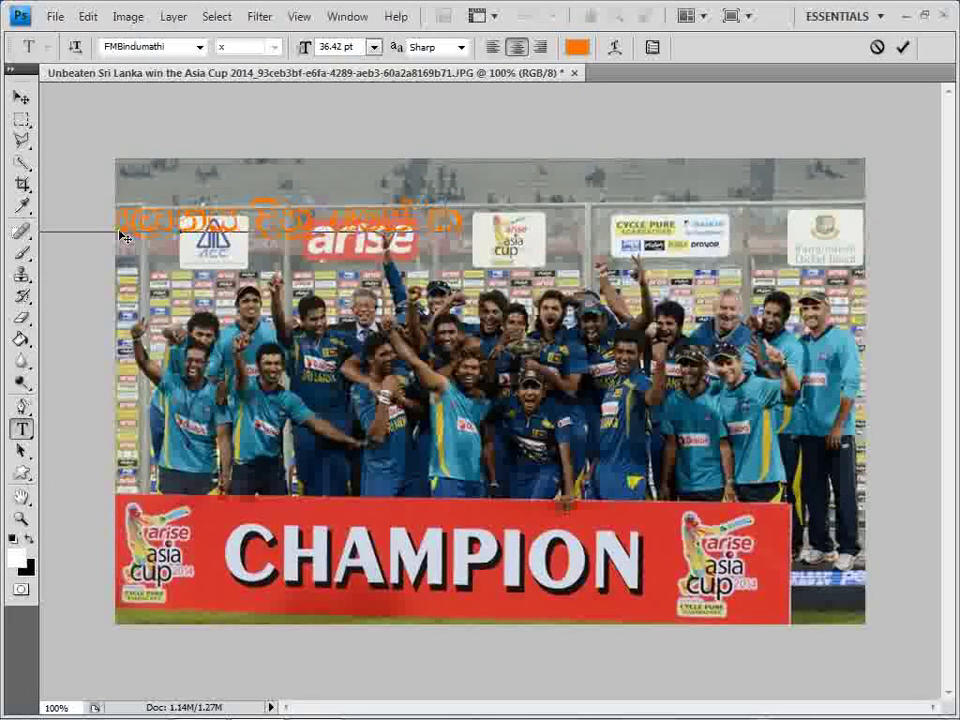
{"action": "type", "text": "s"}
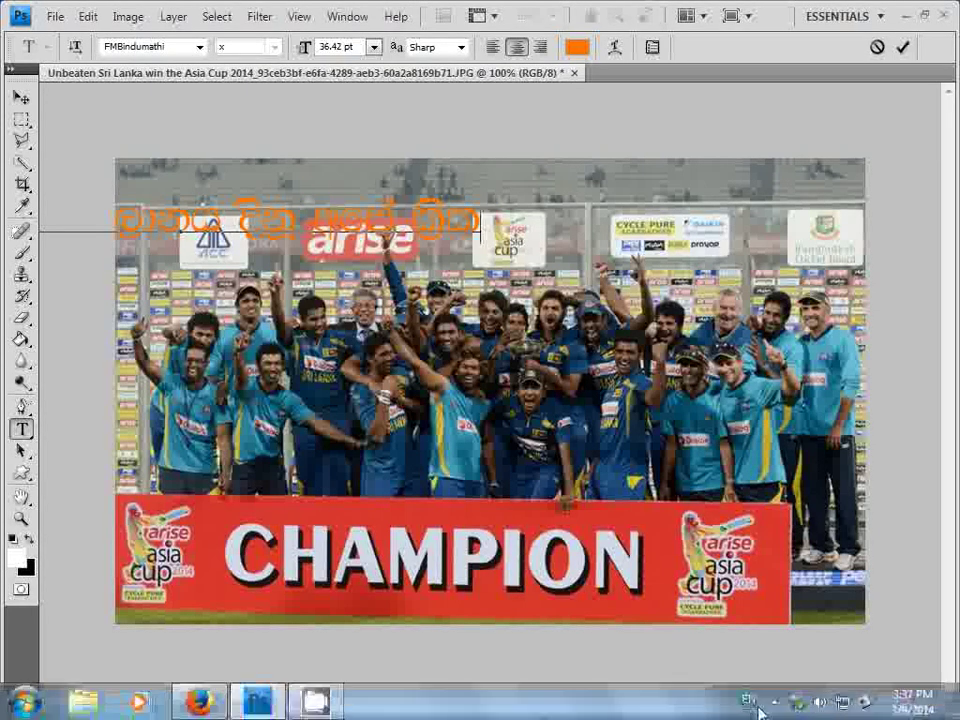
Change the keyboard layout and type the revised orange Sinhala caption words
{"action": "left_click", "coordinate": [748, 700]}
{"action": "left_click", "coordinate": [815, 684]}
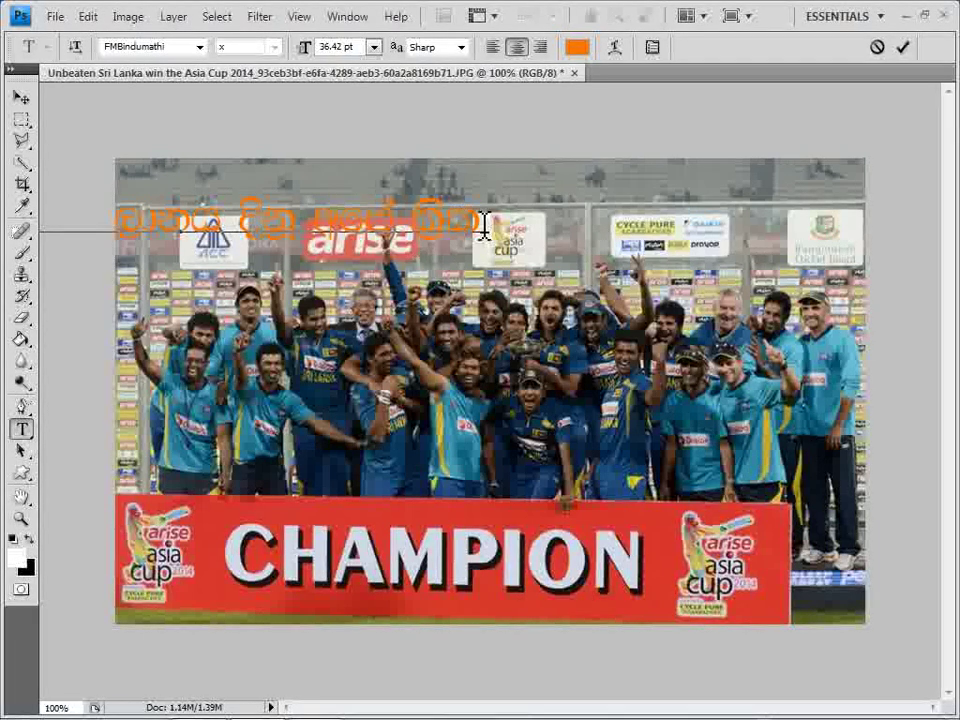
{"action": "type", "text": "g"}
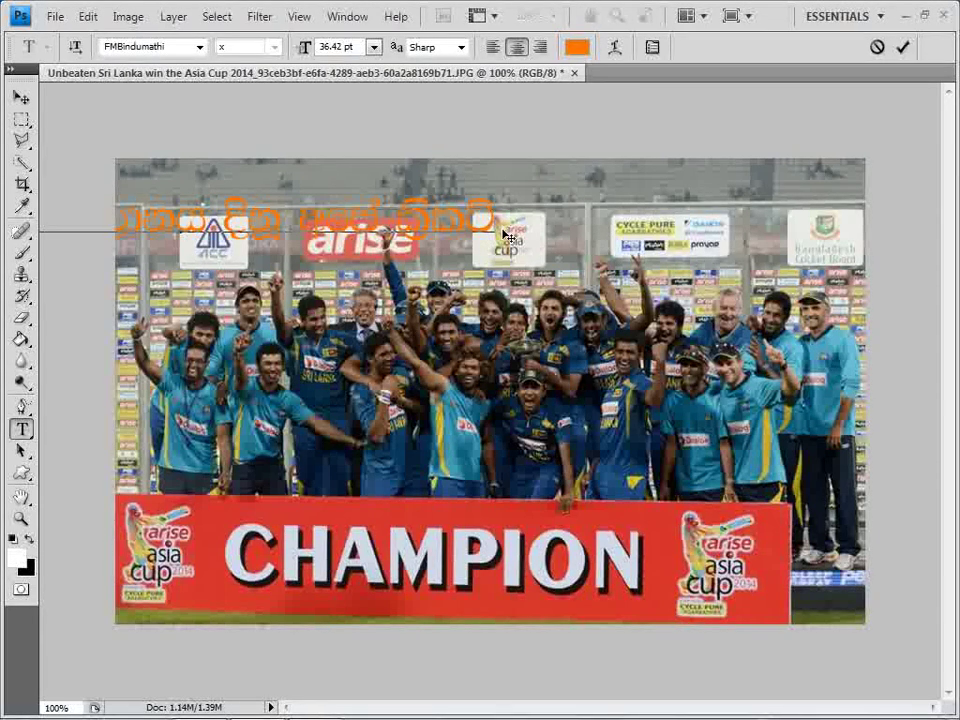
{"action": "type", "text": "Y"}
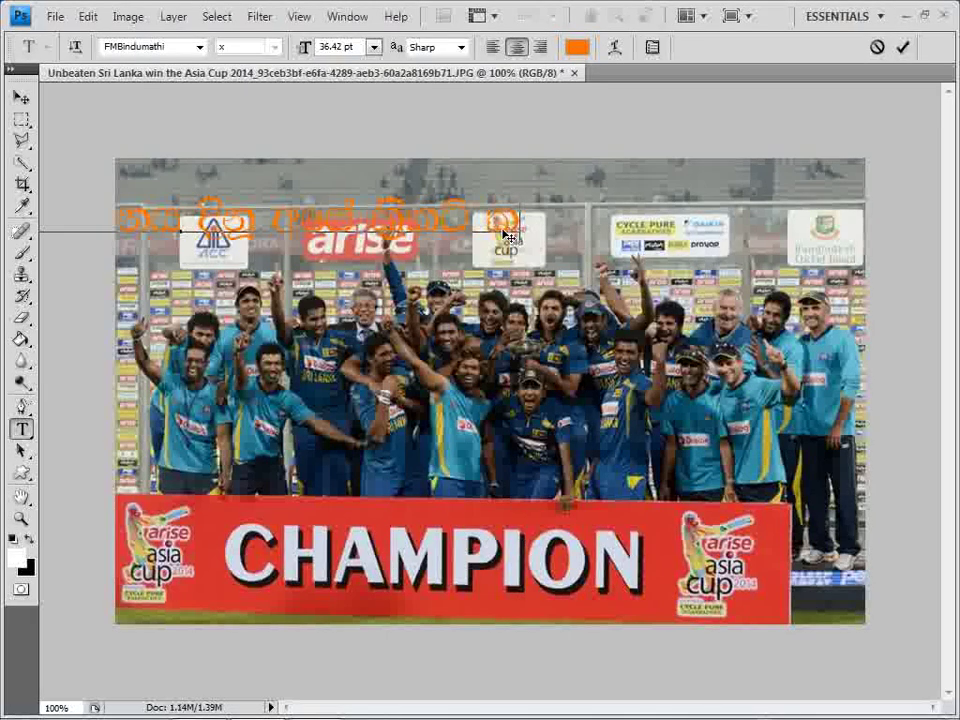
{"action": "type", "text": "k"}
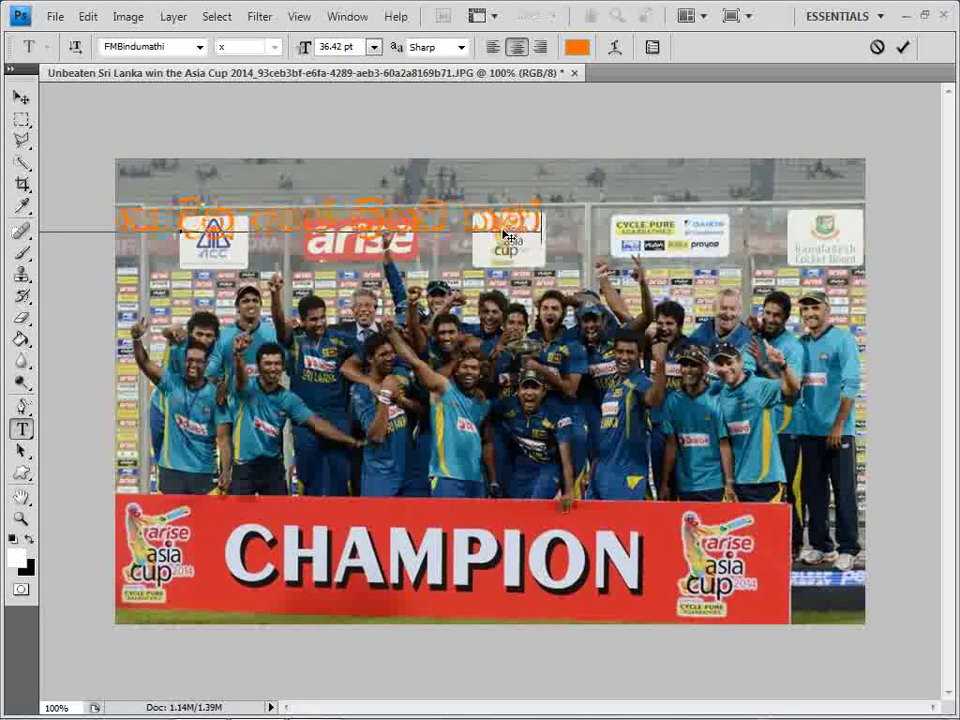
{"action": "type", "text": "ashaksh"}
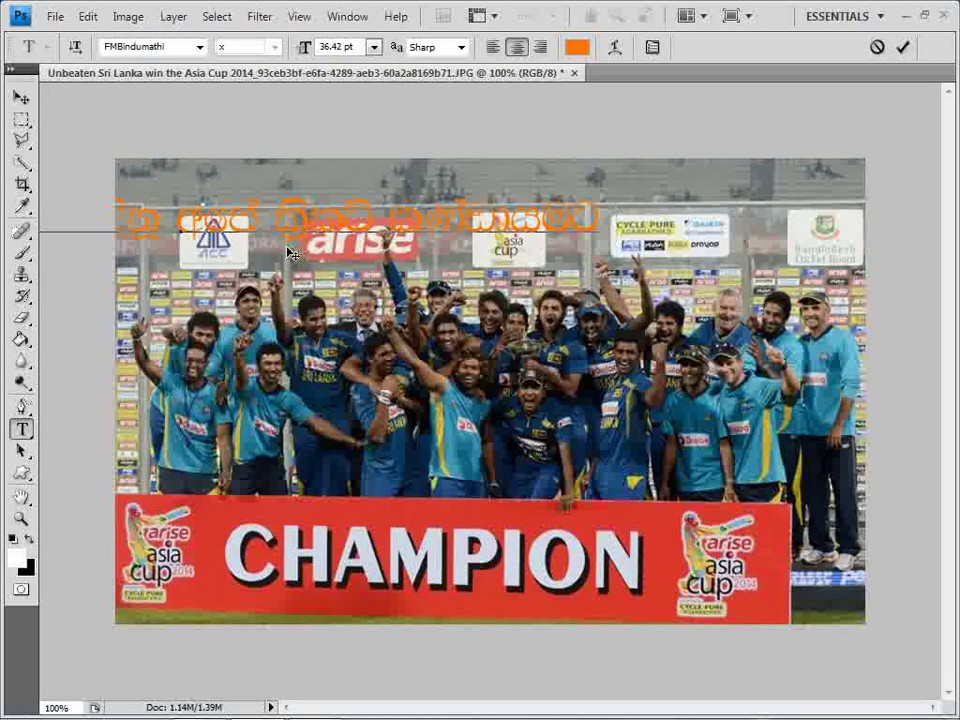
Move the orange caption lower and append a word at the line's end
{"action": "left_click_drag", "start_coordinate": [290, 246], "coordinate": [447, 313]}
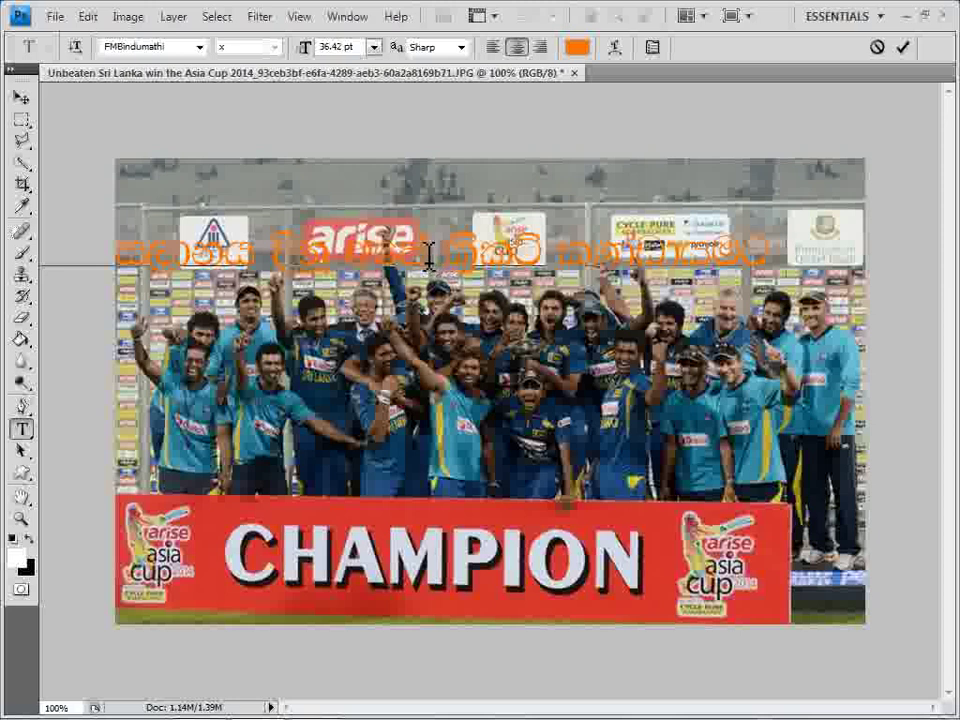
{"action": "left_click_drag", "start_coordinate": [435, 255], "coordinate": [361, 258]}
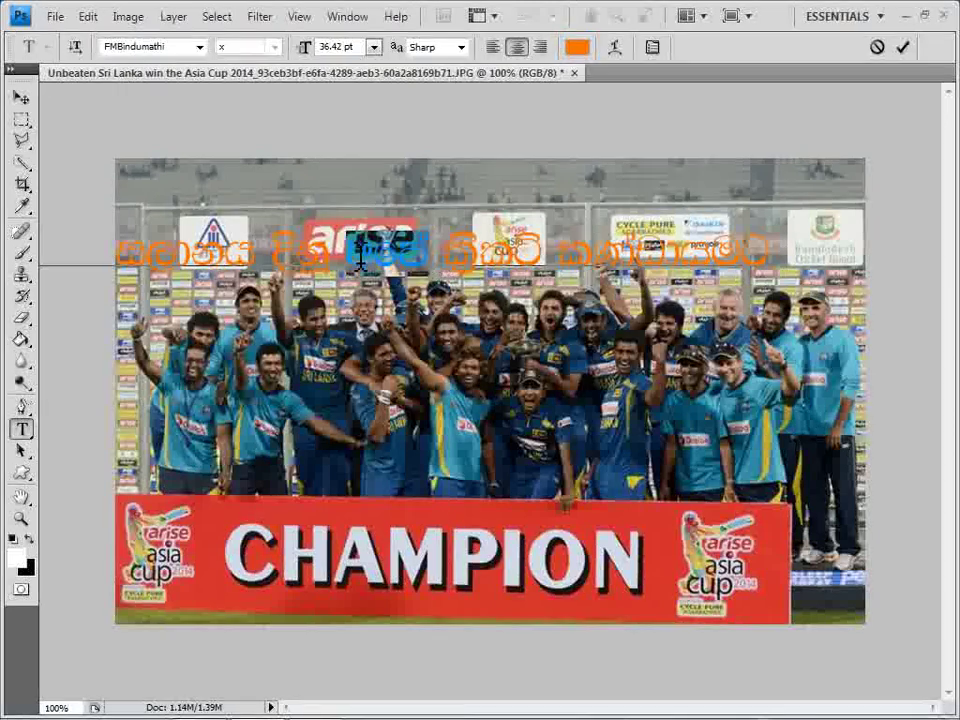
{"action": "left_click", "coordinate": [779, 262]}
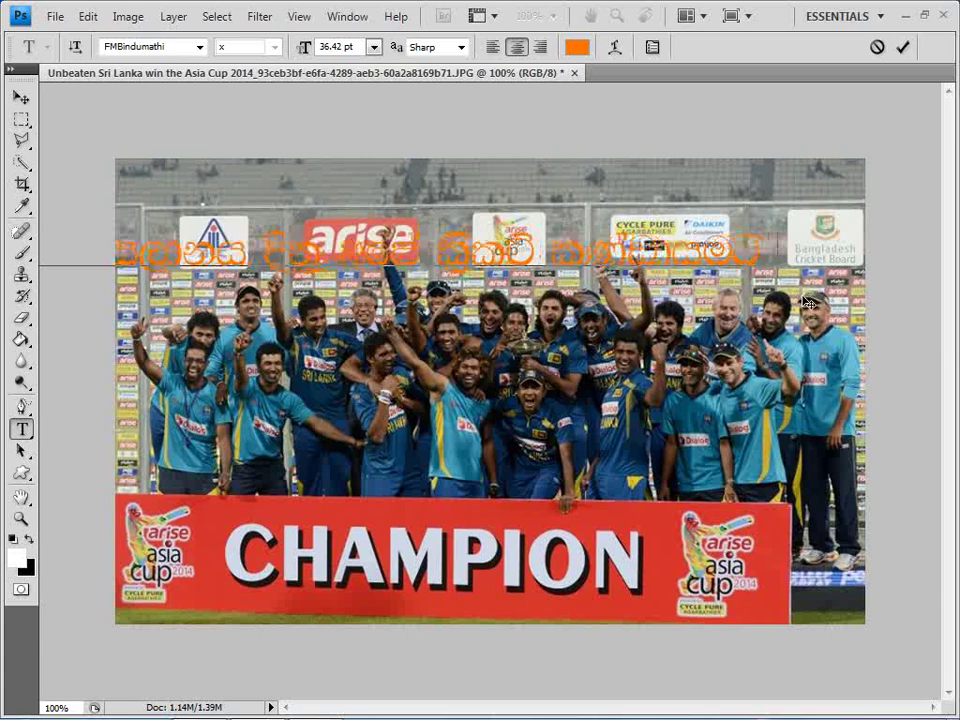
{"action": "type", "text": ","}
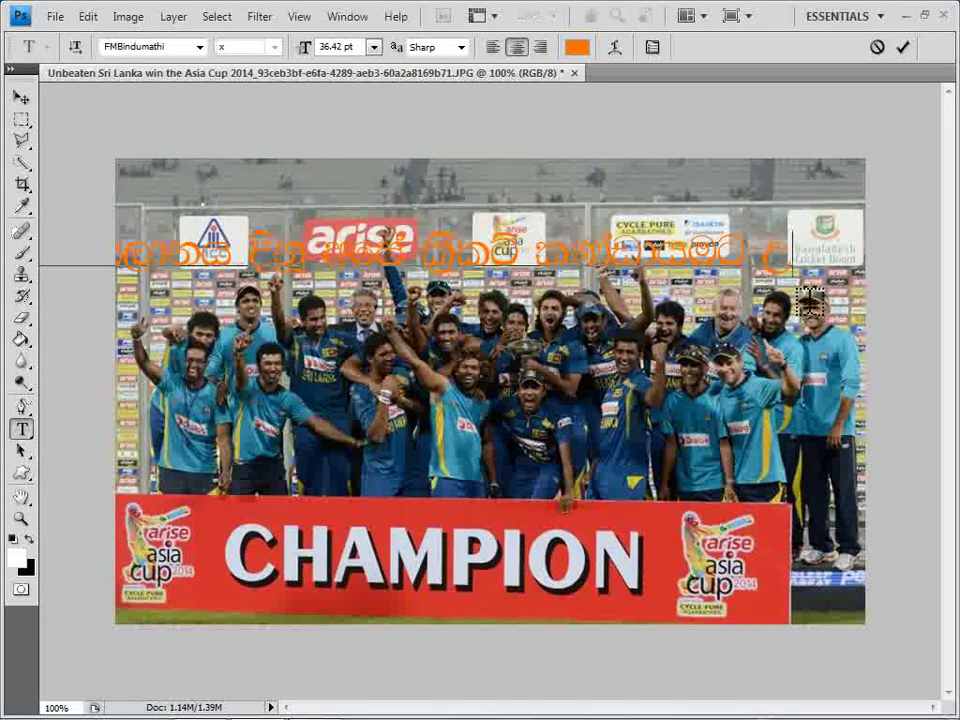
{"action": "type", "text": "kq"}
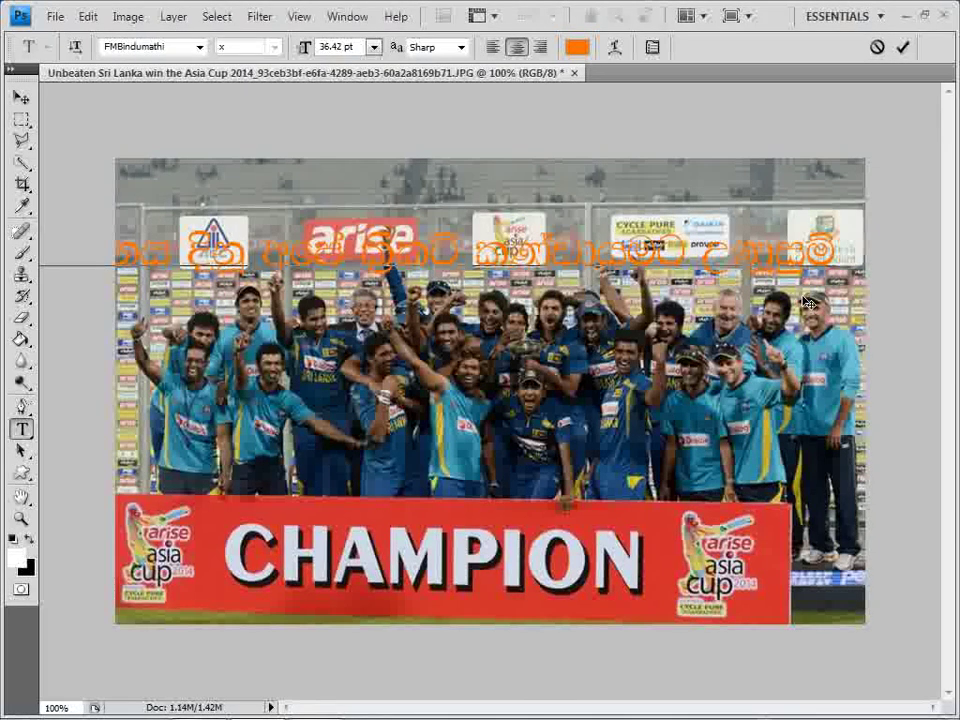
Retype the end of the last word and add the final Sinhala word
{"action": "left_click_drag", "start_coordinate": [735, 255], "coordinate": [779, 268]}
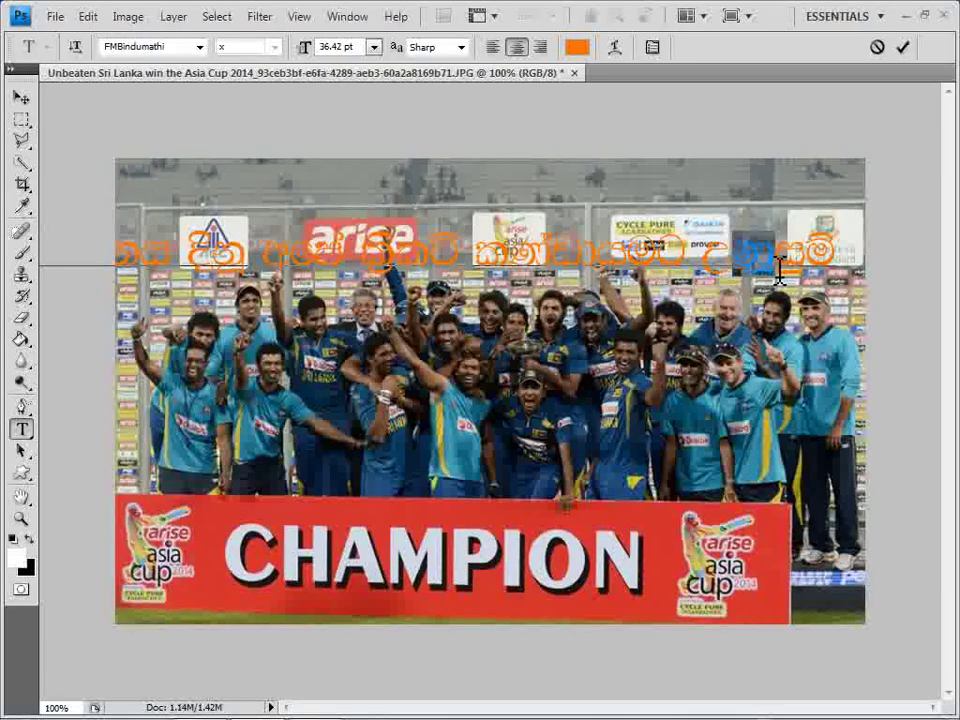
{"action": "type", "text": "."}
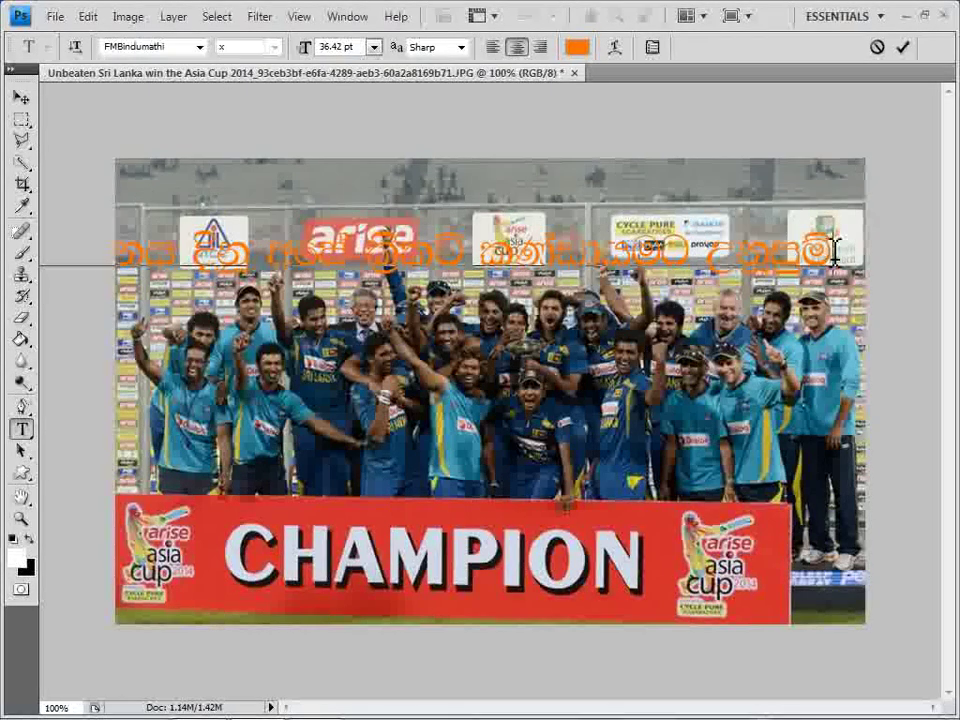
{"action": "type", "text": "oh"}
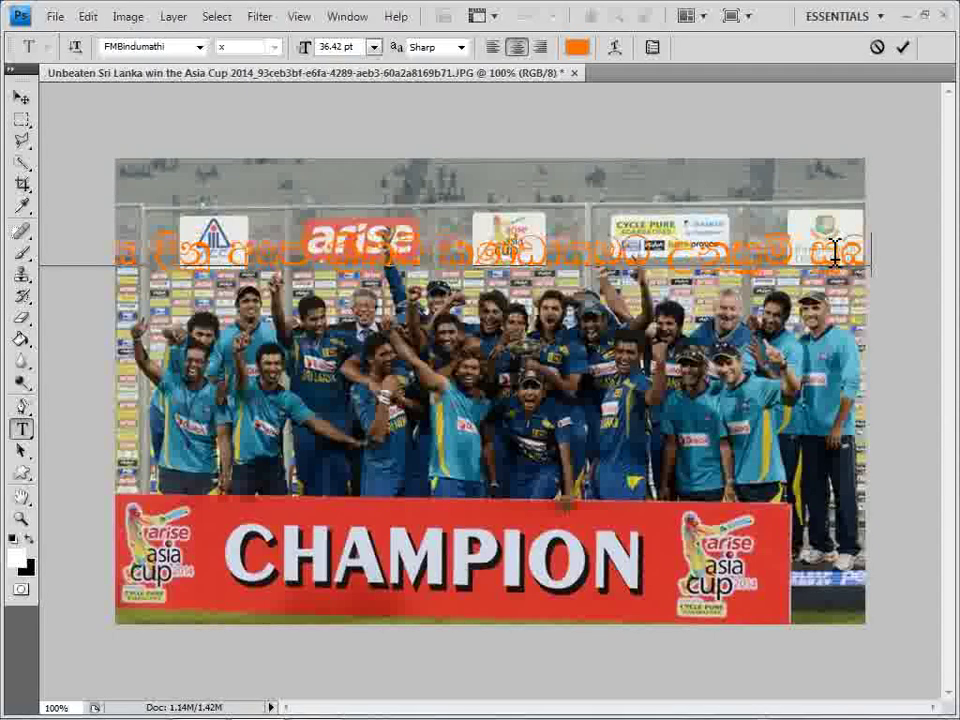
{"action": "type", "text": "n"}
{"action": "key", "text": "BackSpace"}
{"action": "key", "text": "BackSpace"}
{"action": "key", "text": "BackSpace"}
{"action": "type", "text": "a"}
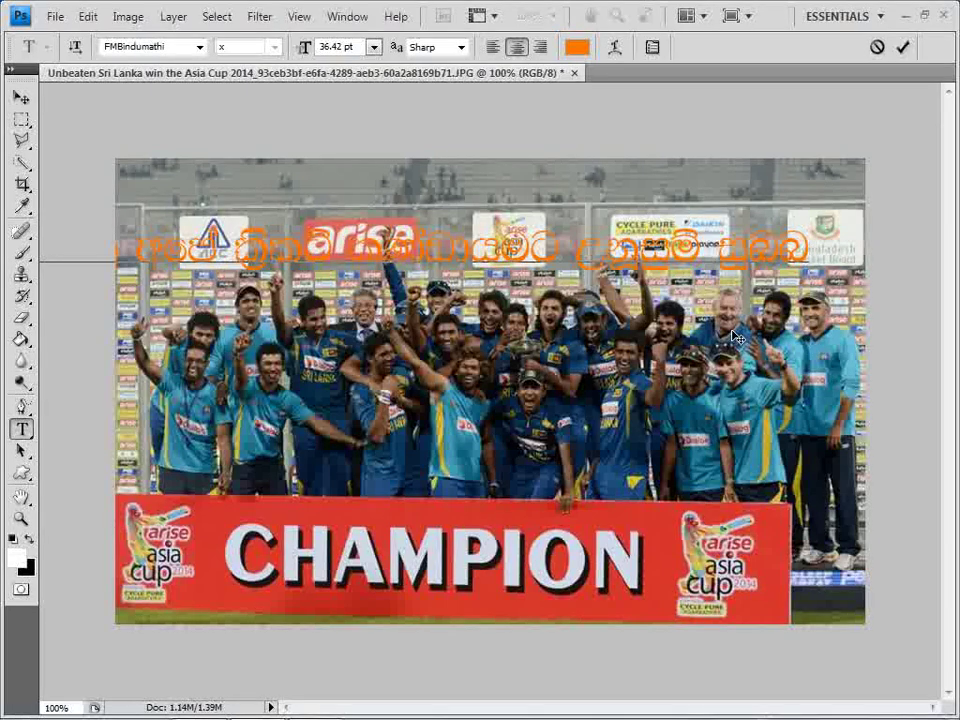
{"action": "type", "text": "a"}
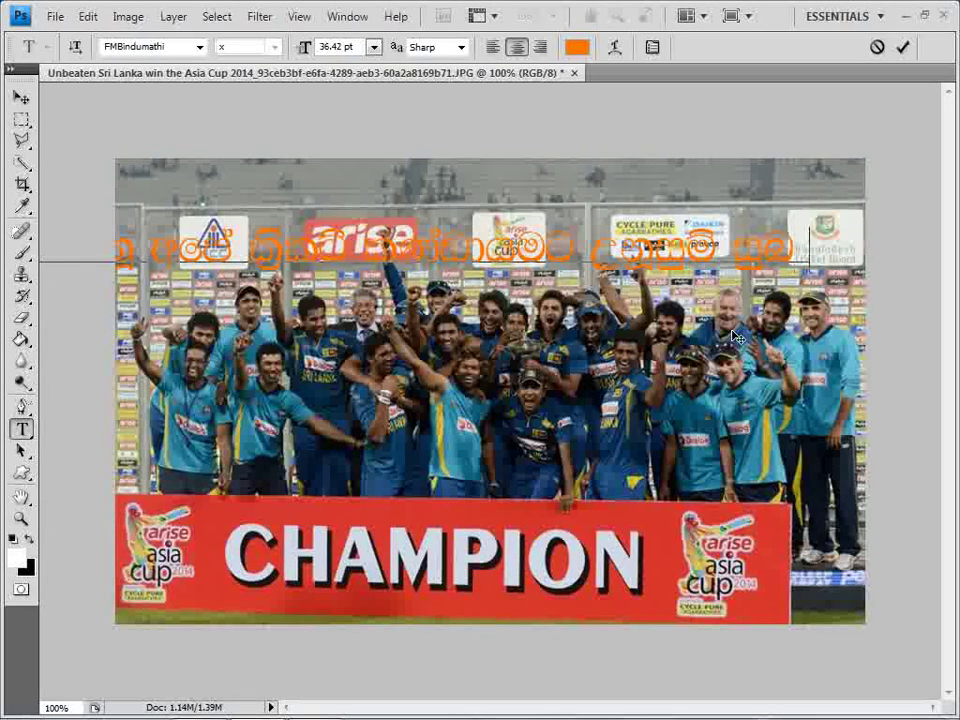
{"action": "type", "text": "aa"}
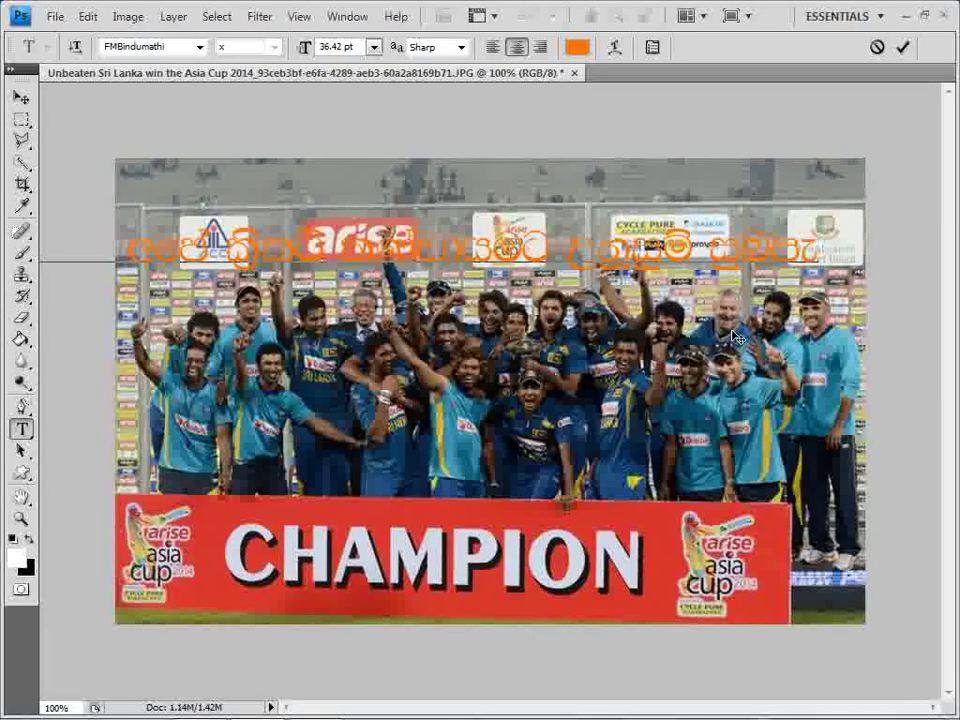
{"action": "type", "text": "a"}
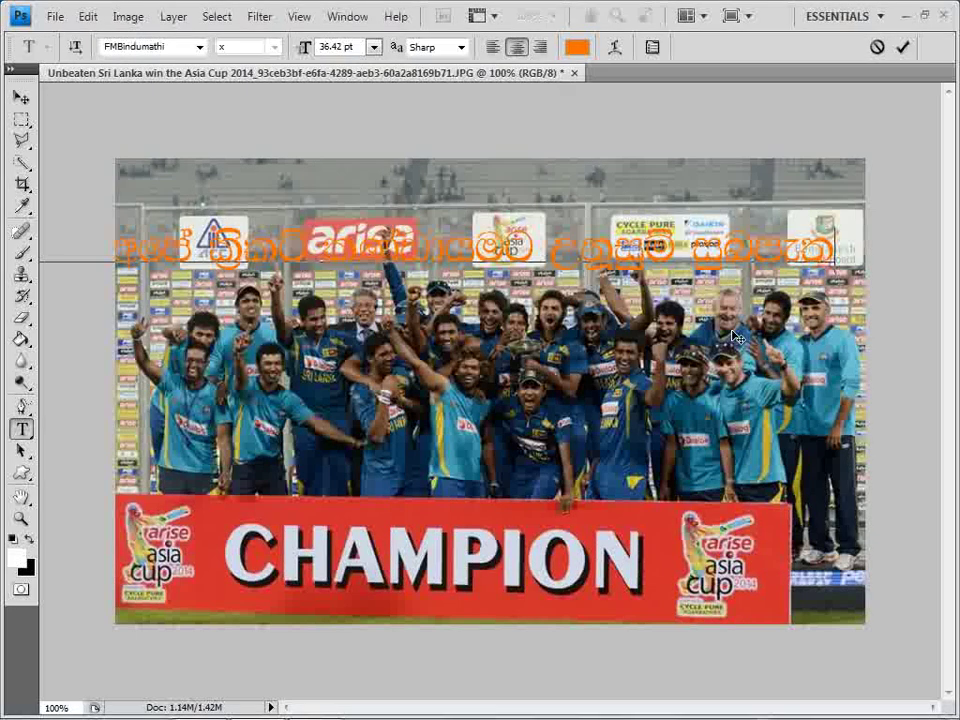
{"action": "type", "text": "u"}
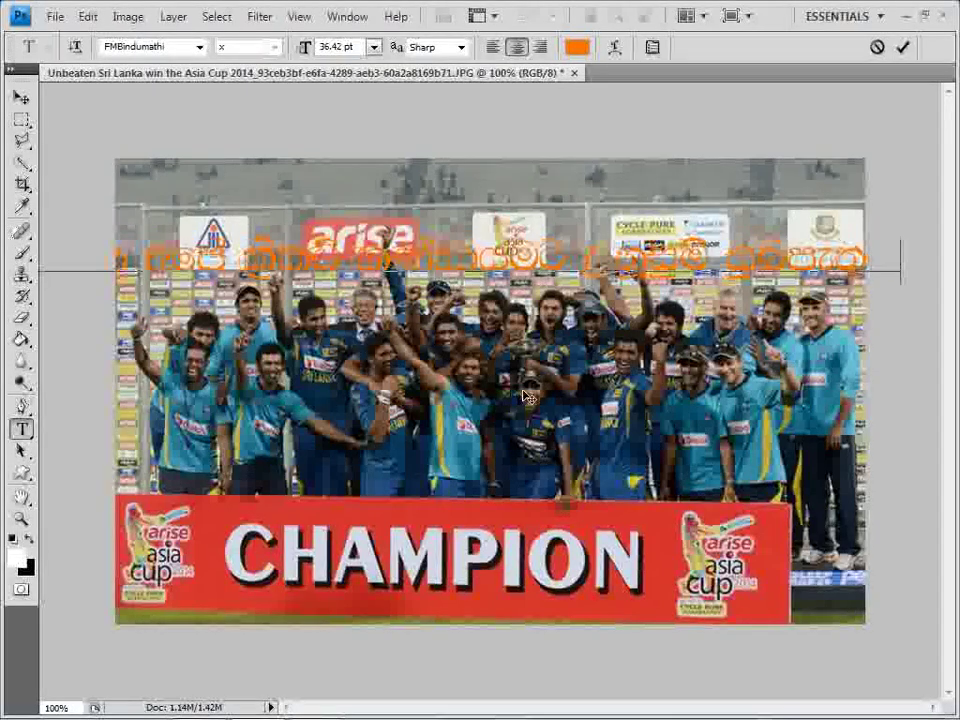
{"action": "type", "text": " k"}
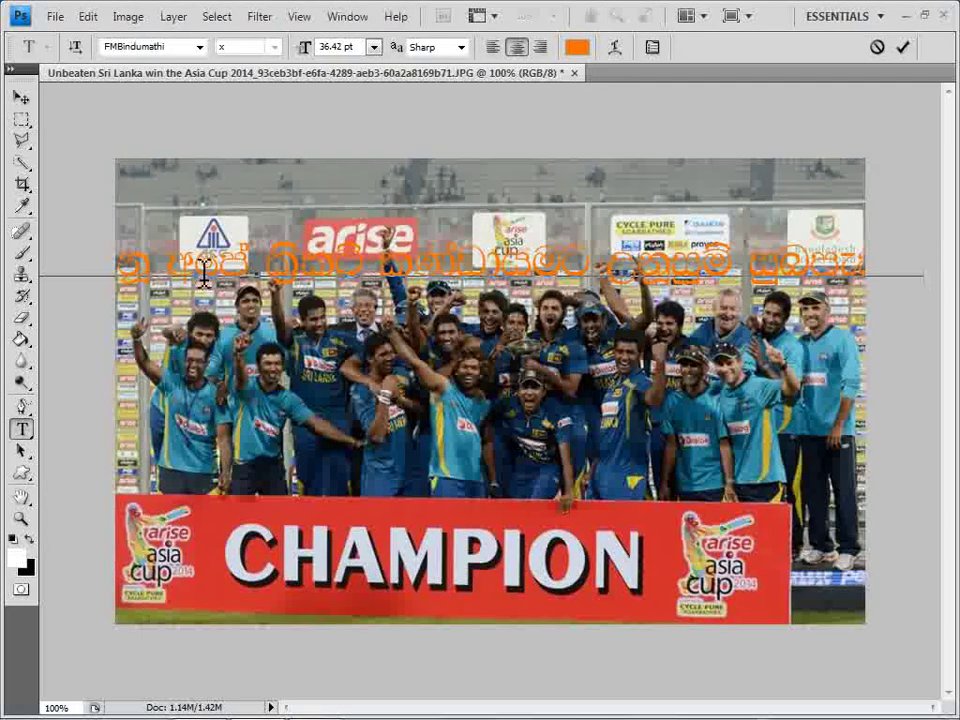
Replace the caption's second Sinhala word, correcting it a second time
{"action": "double_click", "coordinate": [185, 272]}
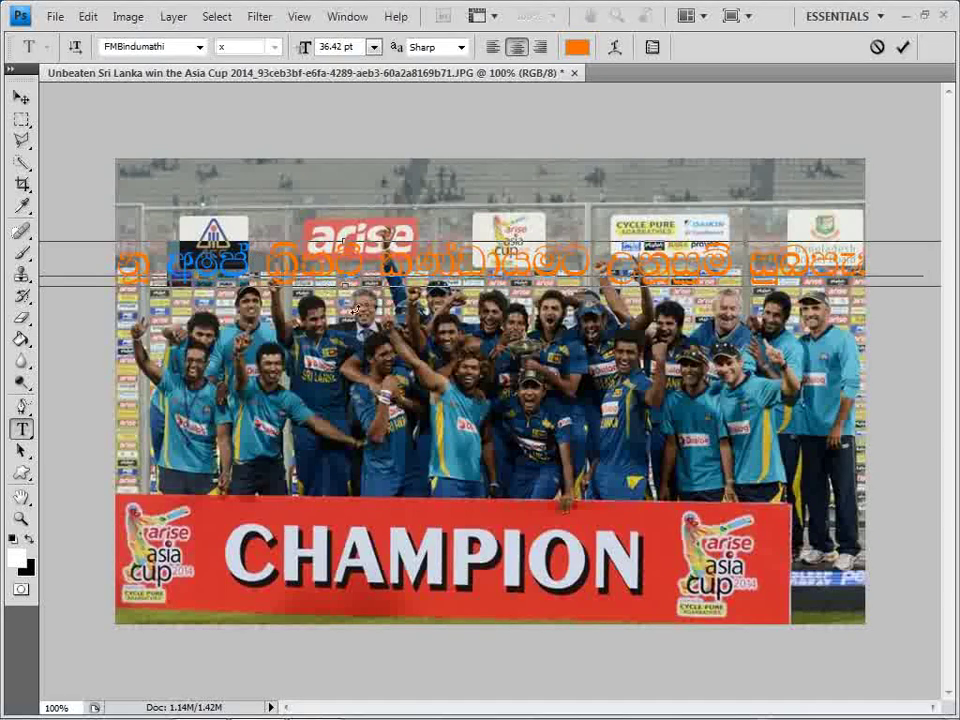
{"action": "type", "text": "f,ia"}
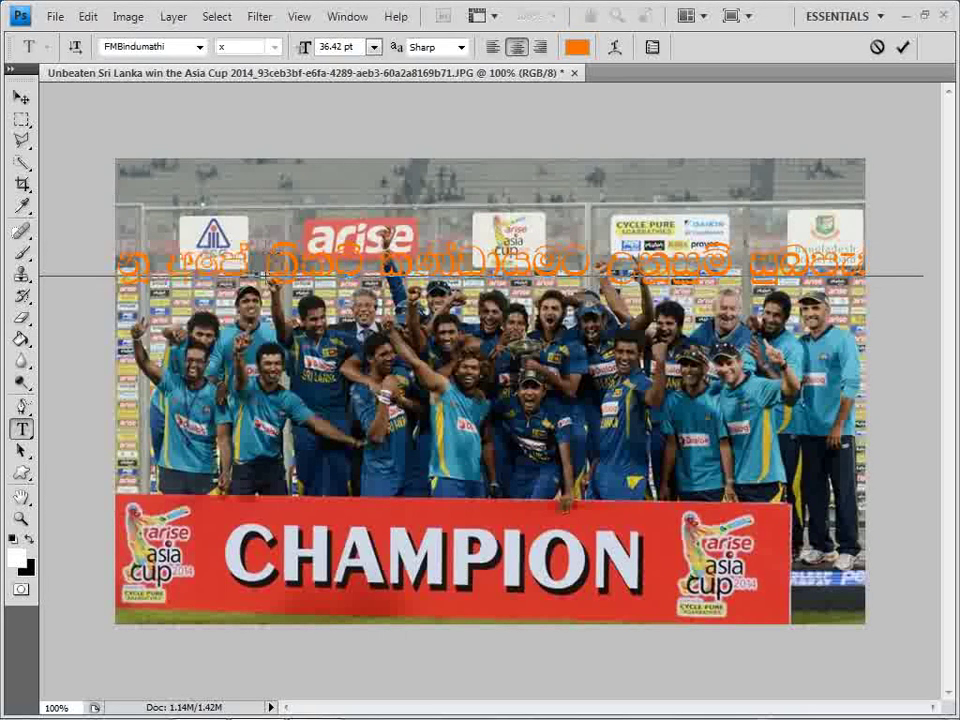
{"action": "double_click", "coordinate": [185, 268]}
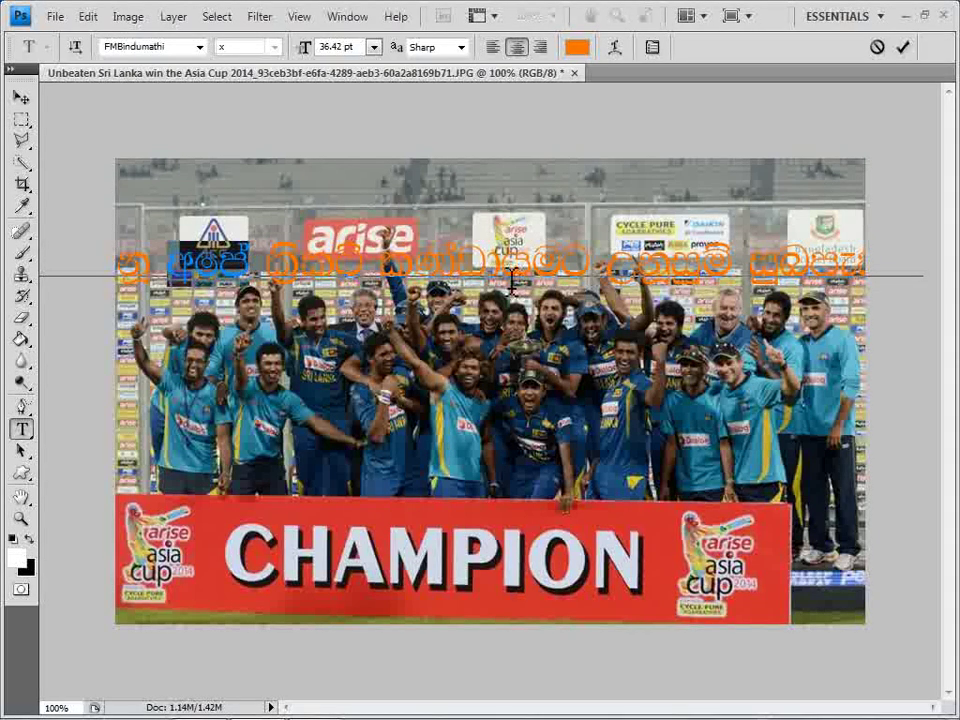
{"action": "type", "text": "f.a"}
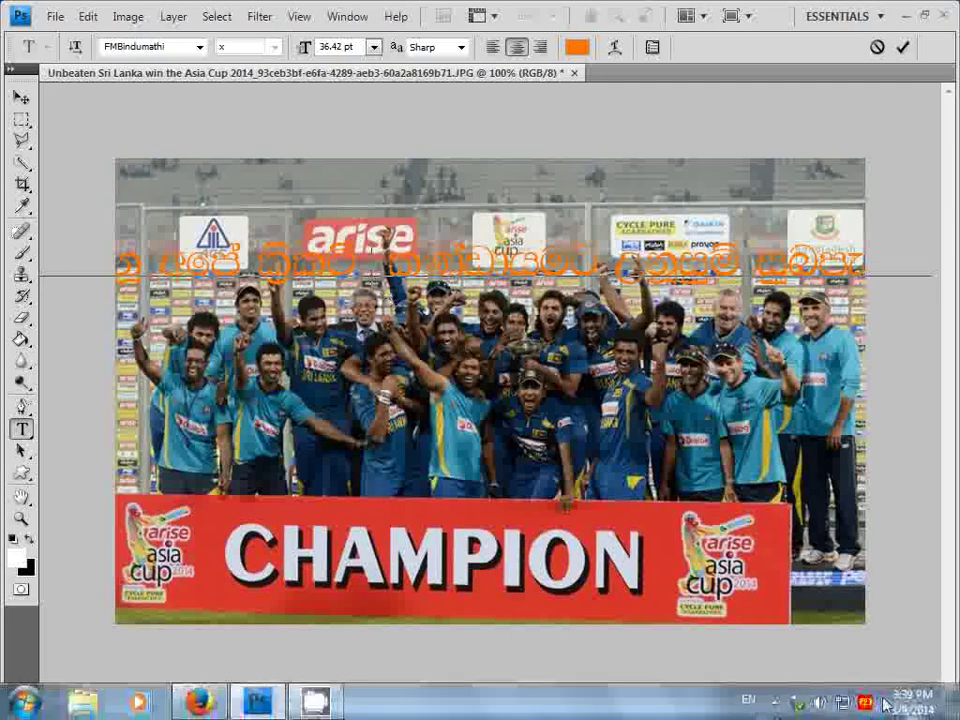
Turn off the Sinhala keyboard and retype the caption's first word
{"action": "left_click", "coordinate": [866, 705]}
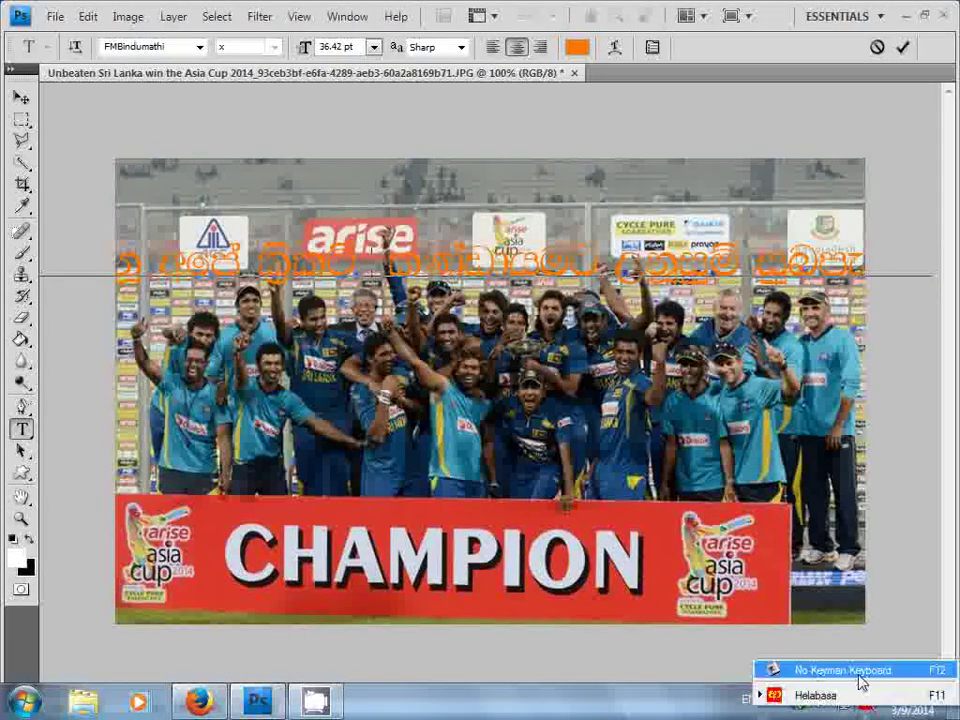
{"action": "left_click", "coordinate": [843, 665]}
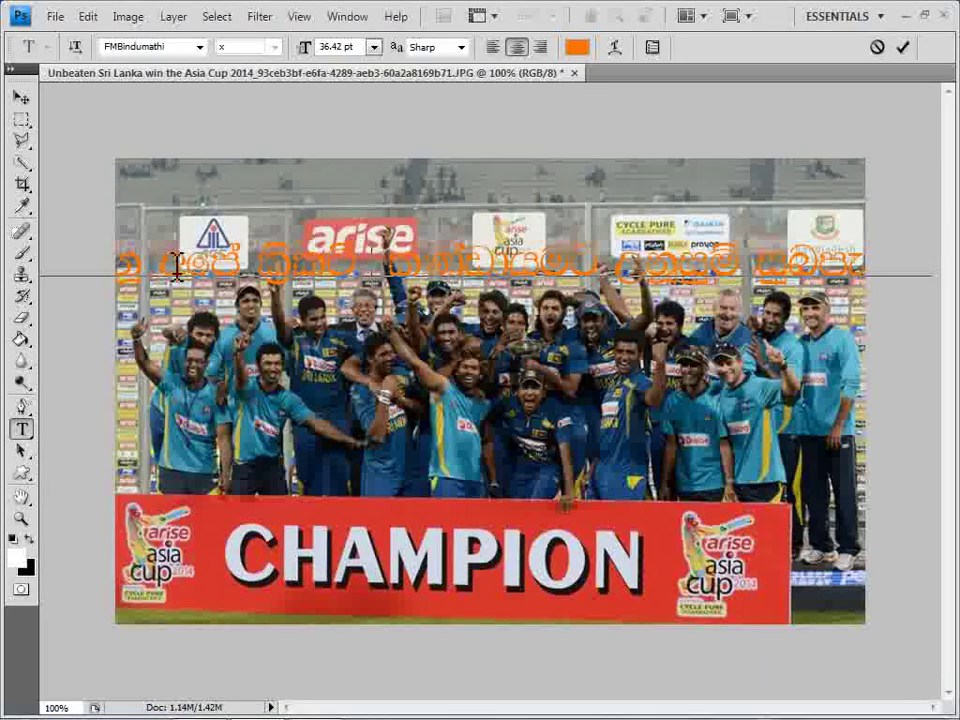
{"action": "left_click_drag", "start_coordinate": [160, 268], "coordinate": [240, 272]}
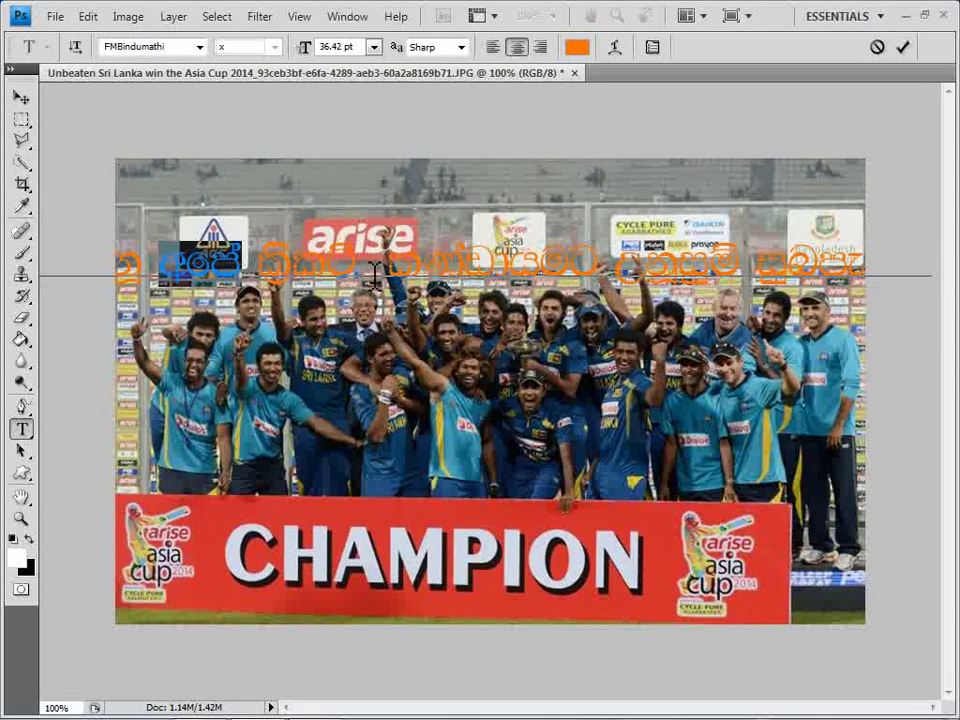
{"action": "type", "text": "wms"}
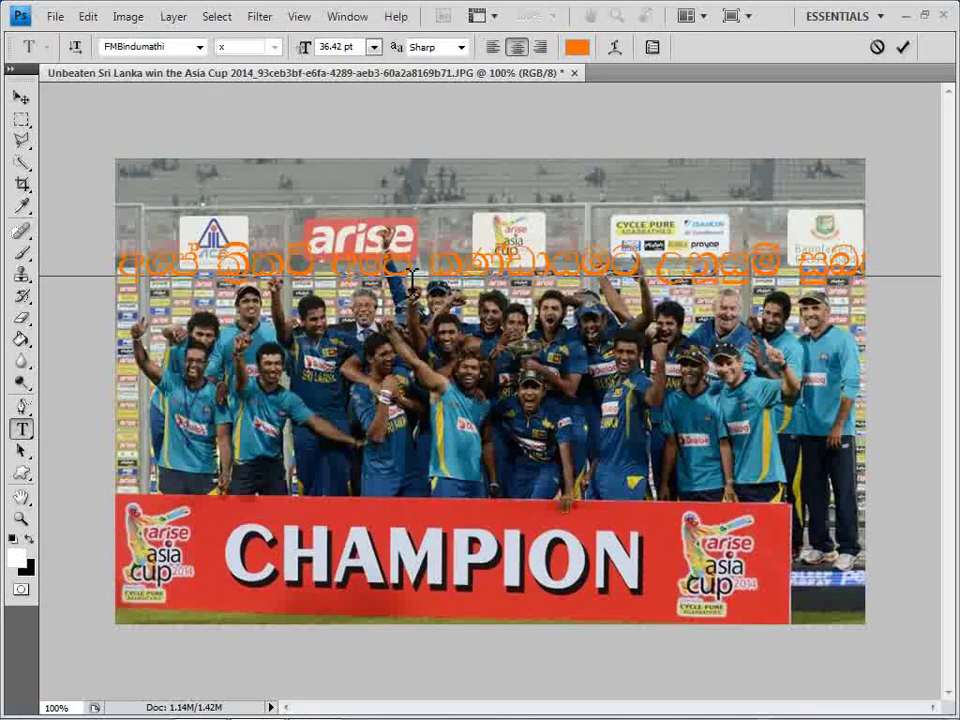
{"action": "key", "text": "ctrl+a"}
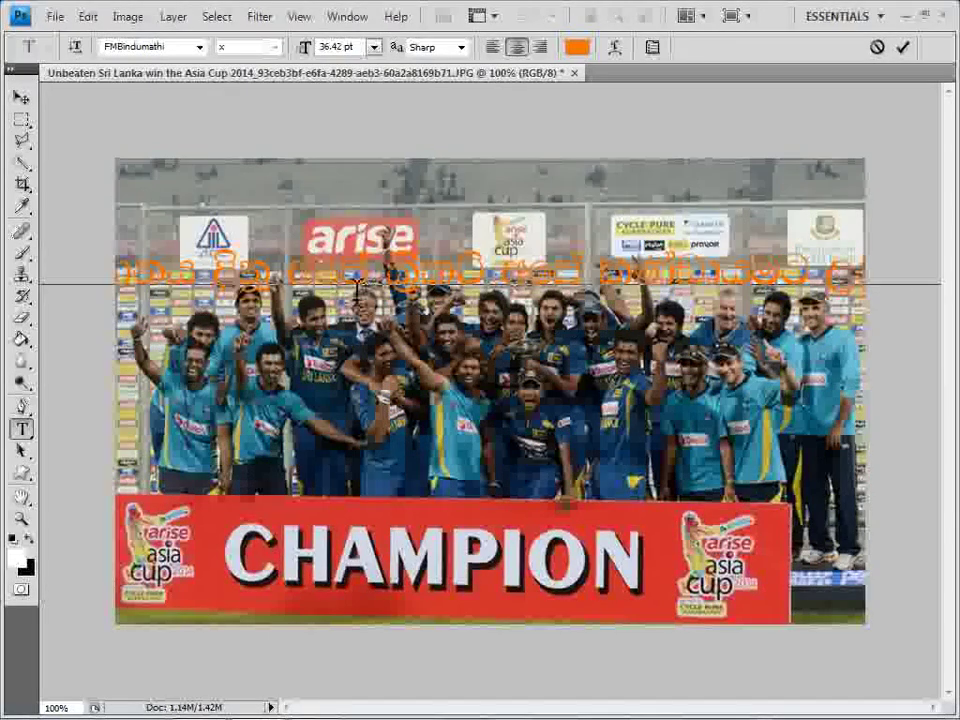
Apply Faux Bold to the caption and retype the third word in Helabasa
{"action": "left_click_drag", "start_coordinate": [300, 278], "coordinate": [385, 275]}
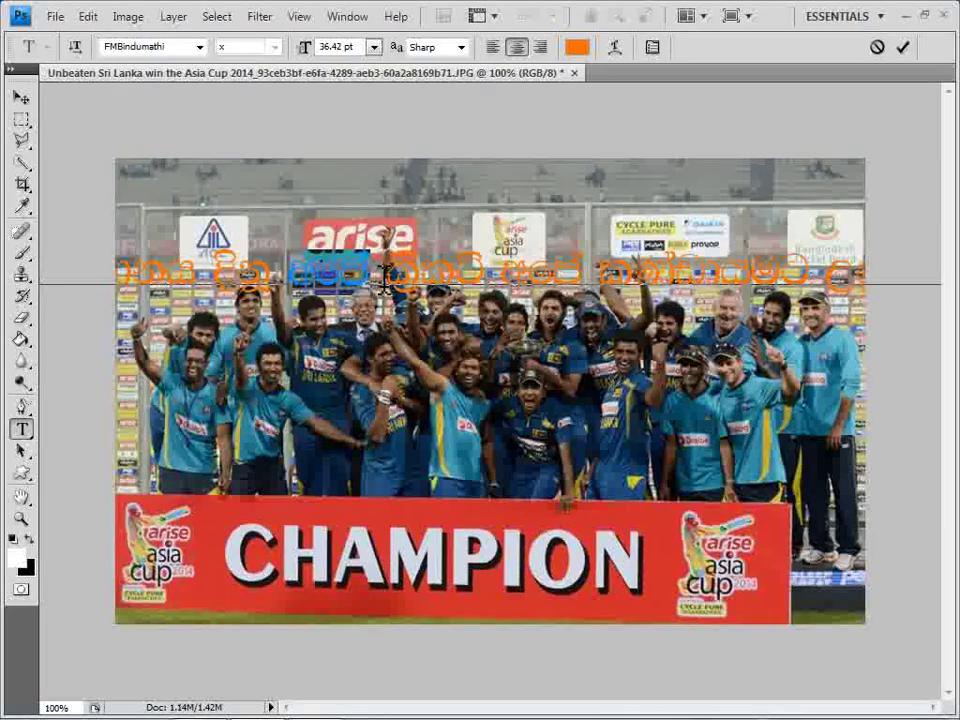
{"action": "right_click", "coordinate": [490, 390]}
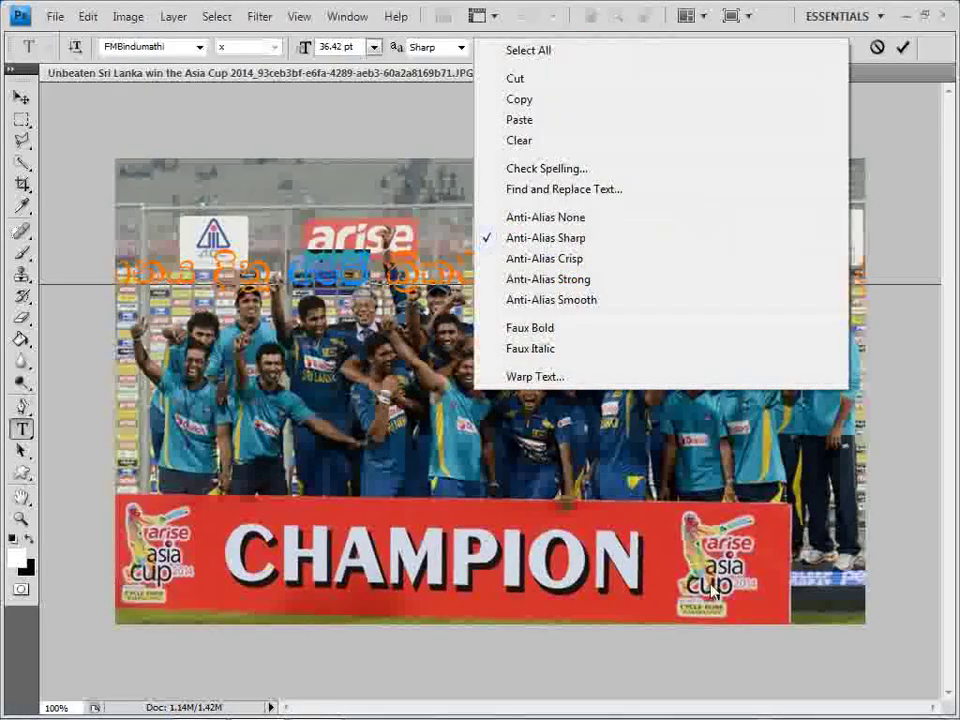
{"action": "left_click", "coordinate": [525, 326]}
{"action": "left_click", "coordinate": [864, 699]}
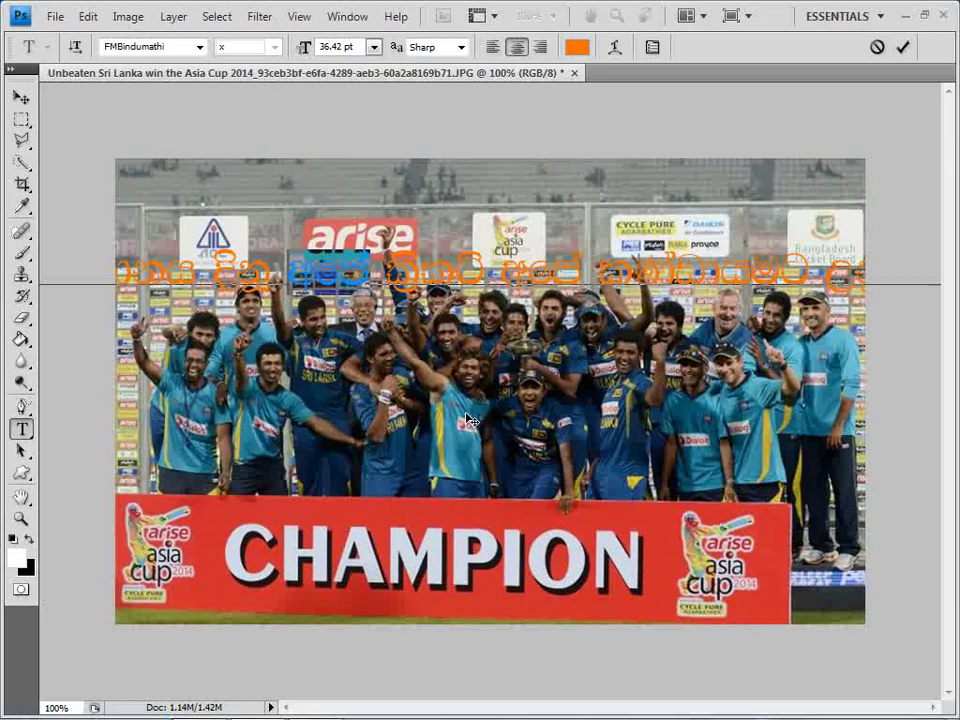
{"action": "type", "text": ","}
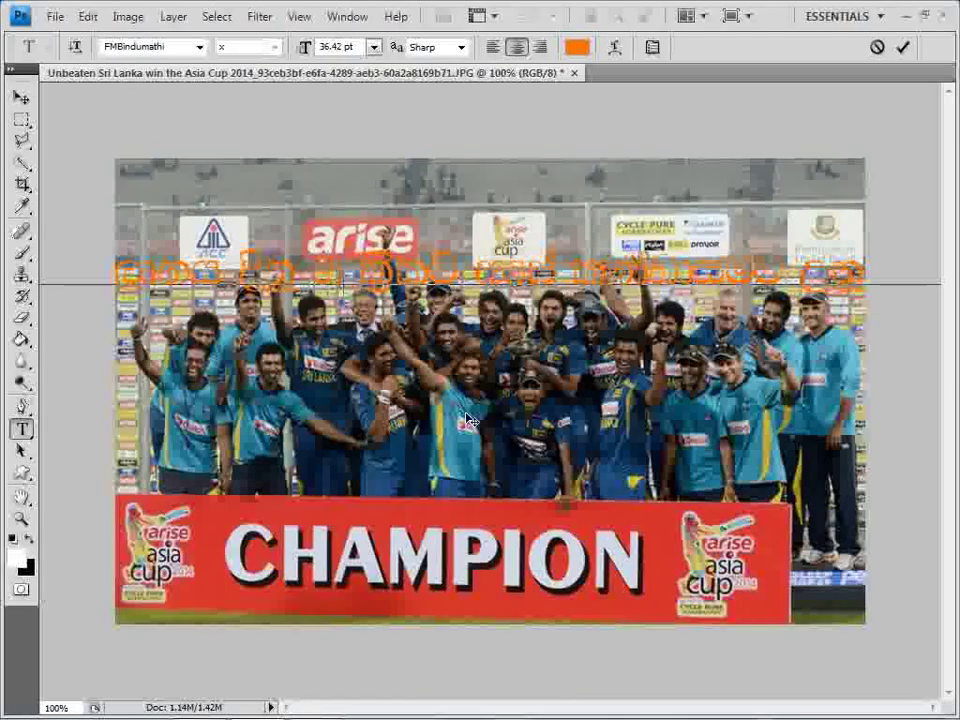
{"action": "type", "text": "."}
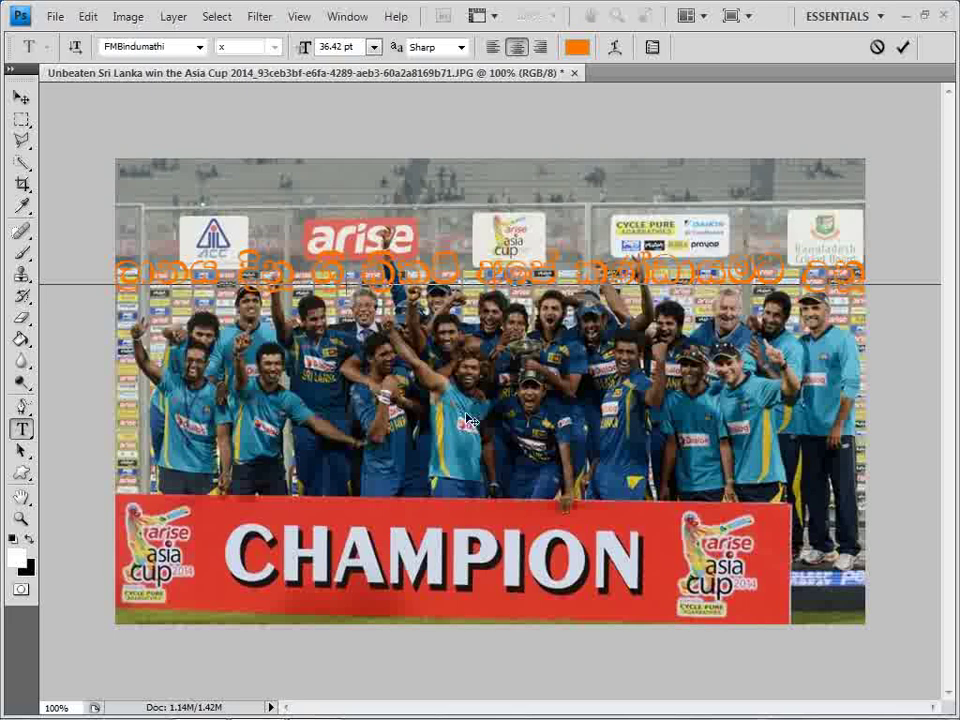
{"action": "type", "text": "asdka"}
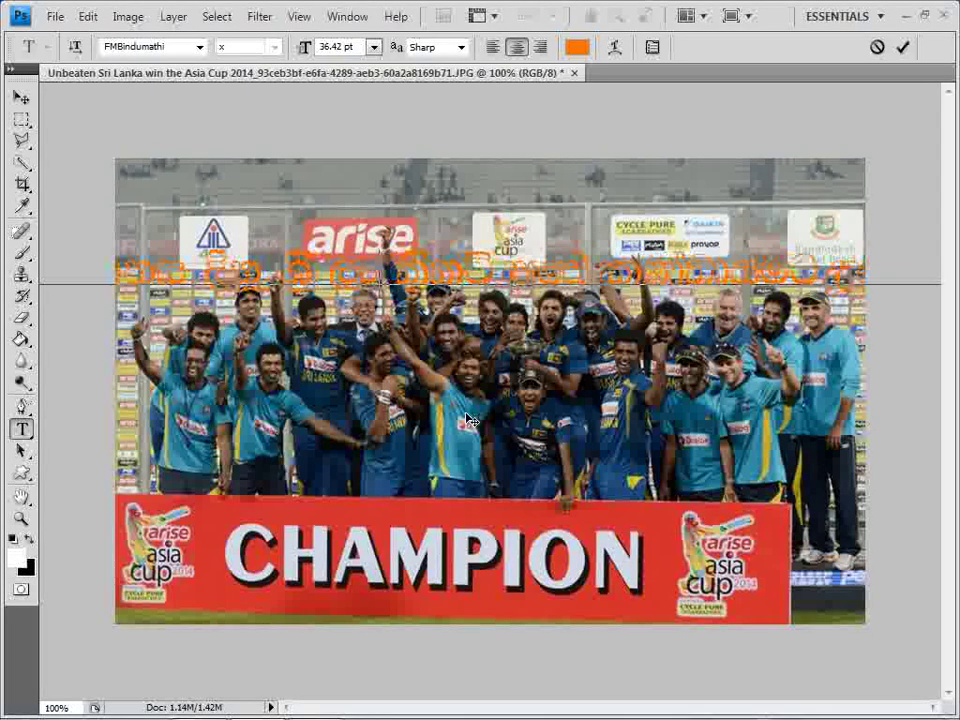
Commit the caption text and shift it so its start is visible
{"action": "key", "text": "ctrl+Return"}
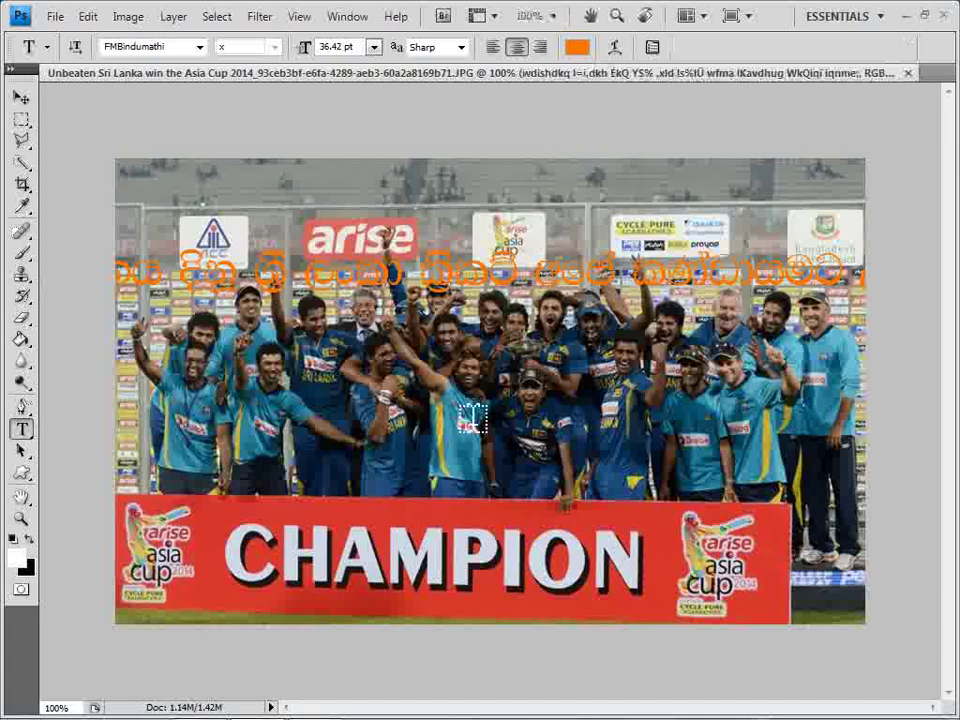
{"action": "left_click", "coordinate": [866, 700]}
{"action": "left_click", "coordinate": [864, 668]}
{"action": "left_click", "coordinate": [22, 100]}
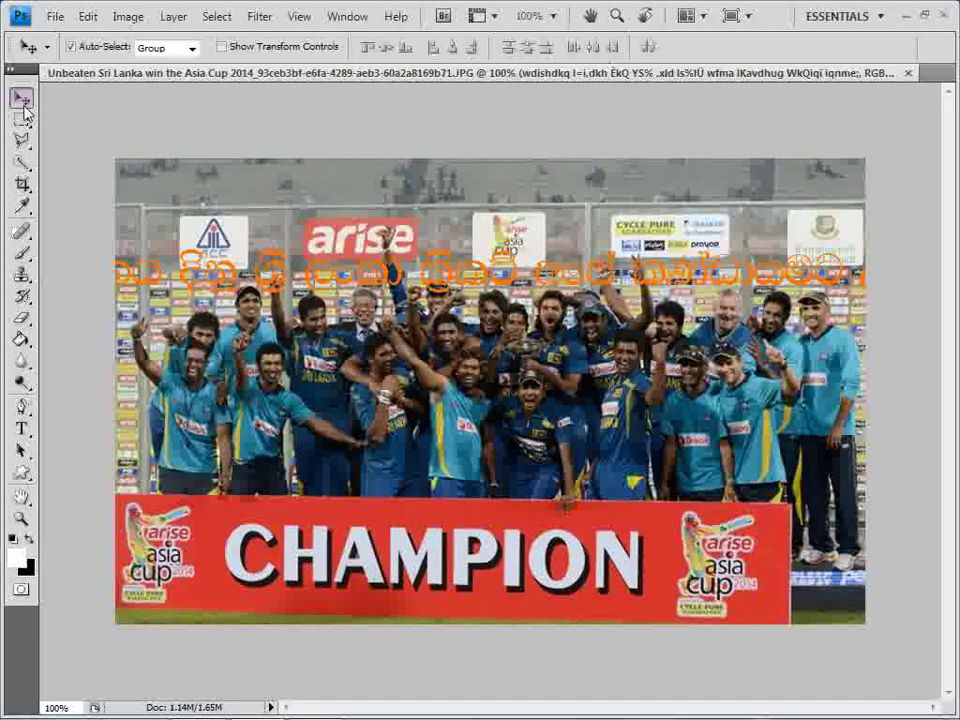
{"action": "left_click_drag", "start_coordinate": [208, 287], "coordinate": [565, 270]}
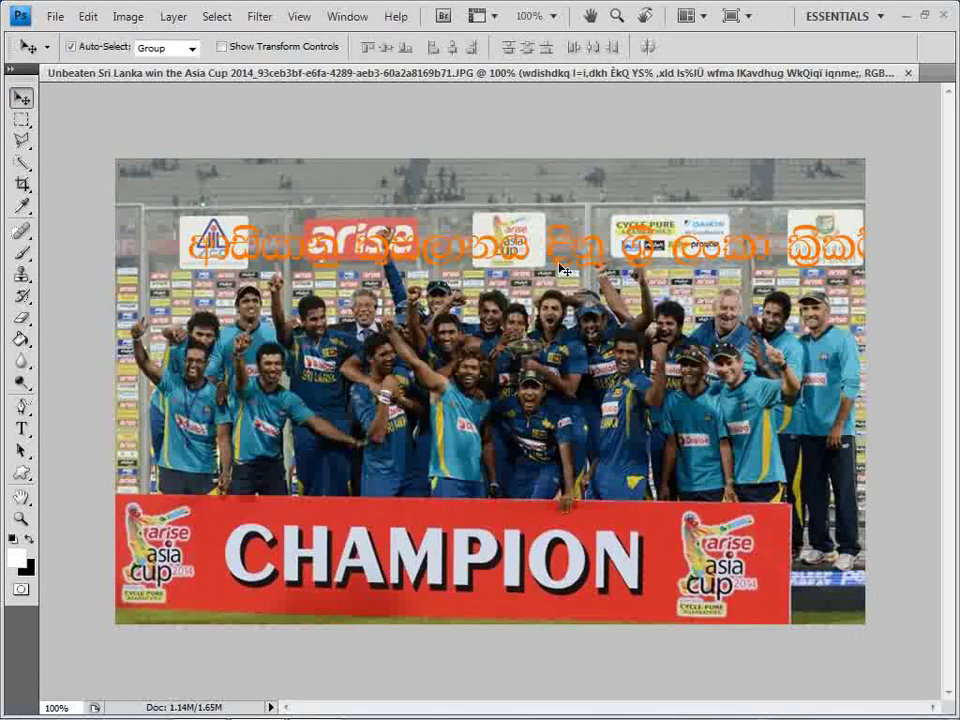
Resize the caption to 12 pt and place it just above the arise banner
{"action": "key", "text": "t"}
{"action": "left_click_drag", "start_coordinate": [879, 257], "coordinate": [386, 99]}
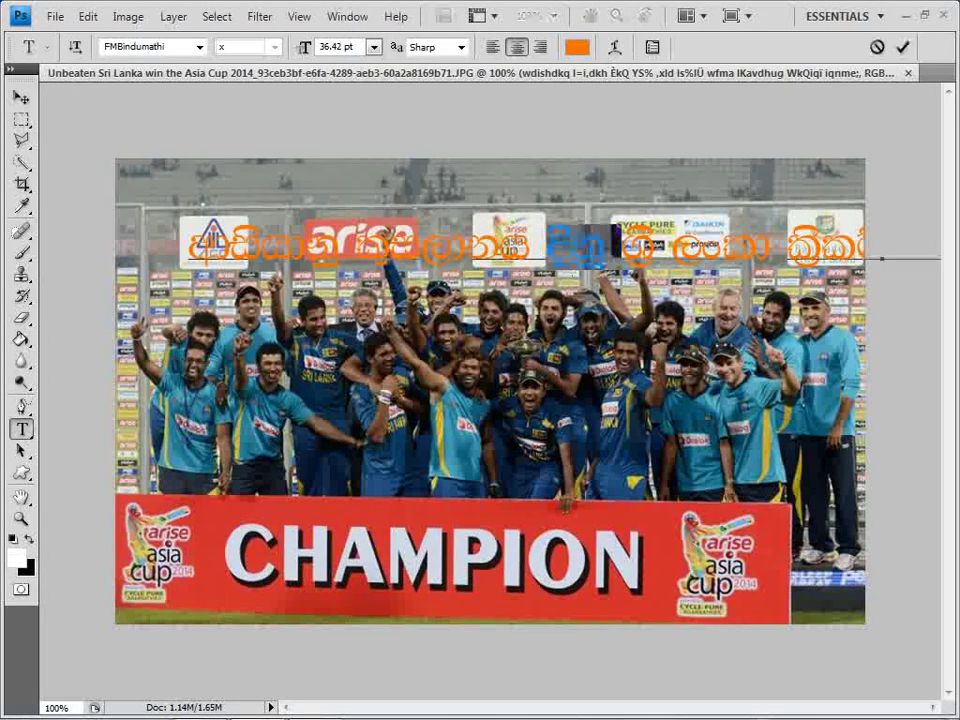
{"action": "left_click", "coordinate": [374, 47]}
{"action": "left_click", "coordinate": [366, 199]}
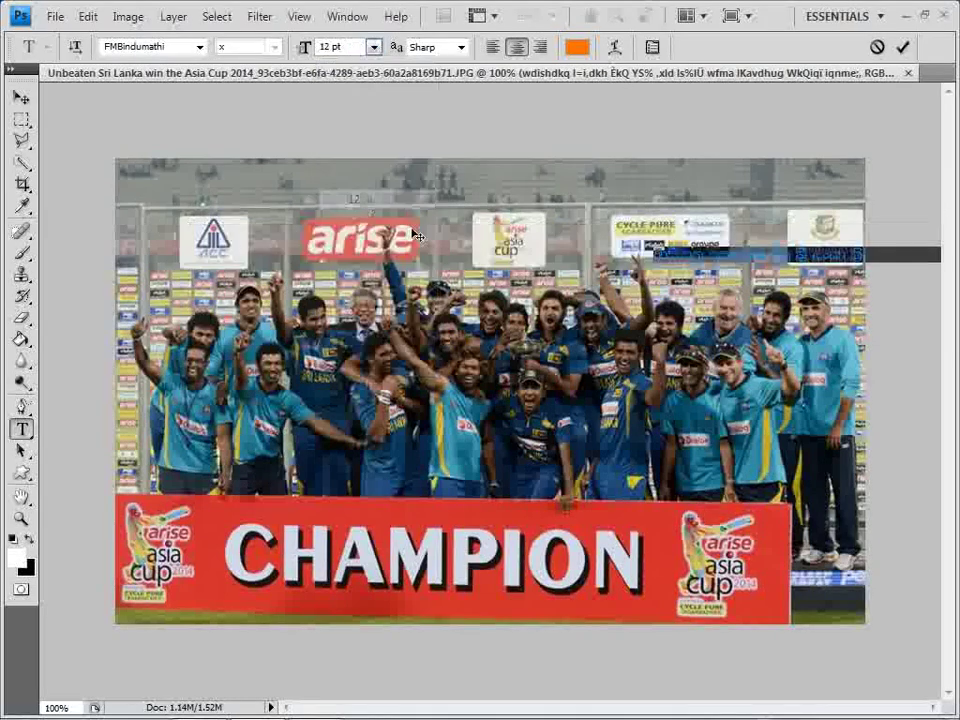
{"action": "left_click", "coordinate": [717, 286]}
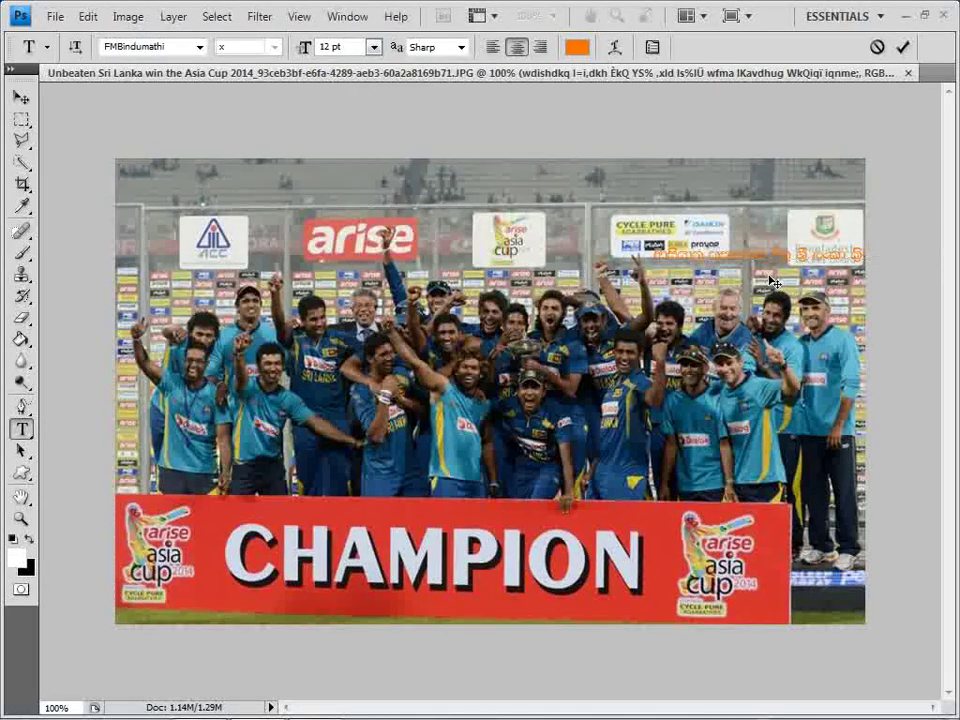
{"action": "key", "text": "ctrl+Return"}
{"action": "key", "text": "v"}
{"action": "left_click_drag", "start_coordinate": [750, 257], "coordinate": [320, 226]}
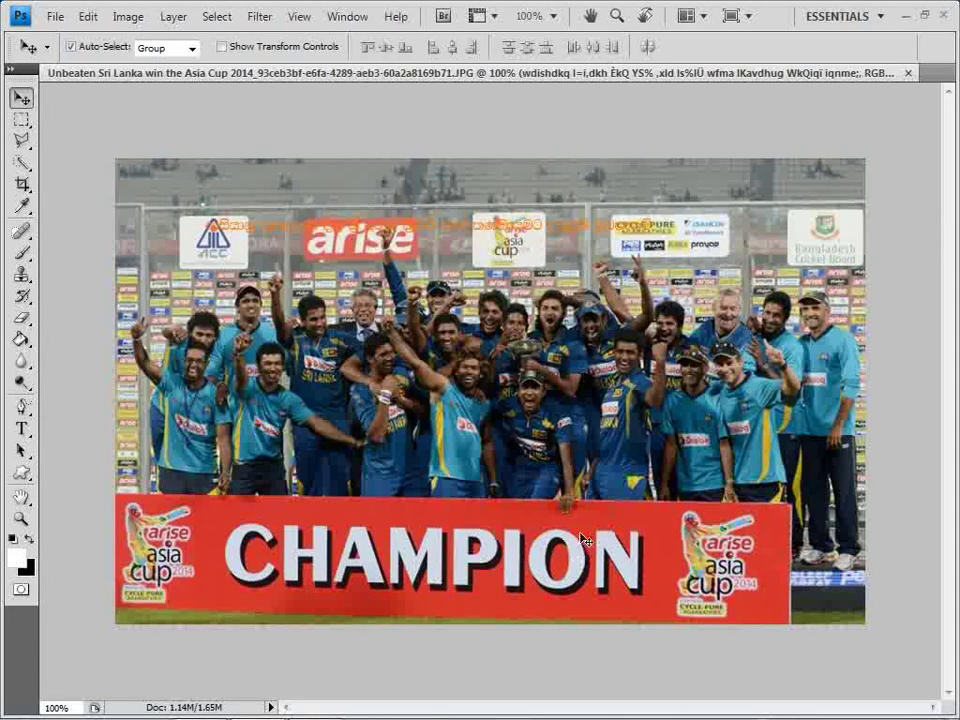
{"action": "left_click_drag", "start_coordinate": [463, 234], "coordinate": [461, 221]}
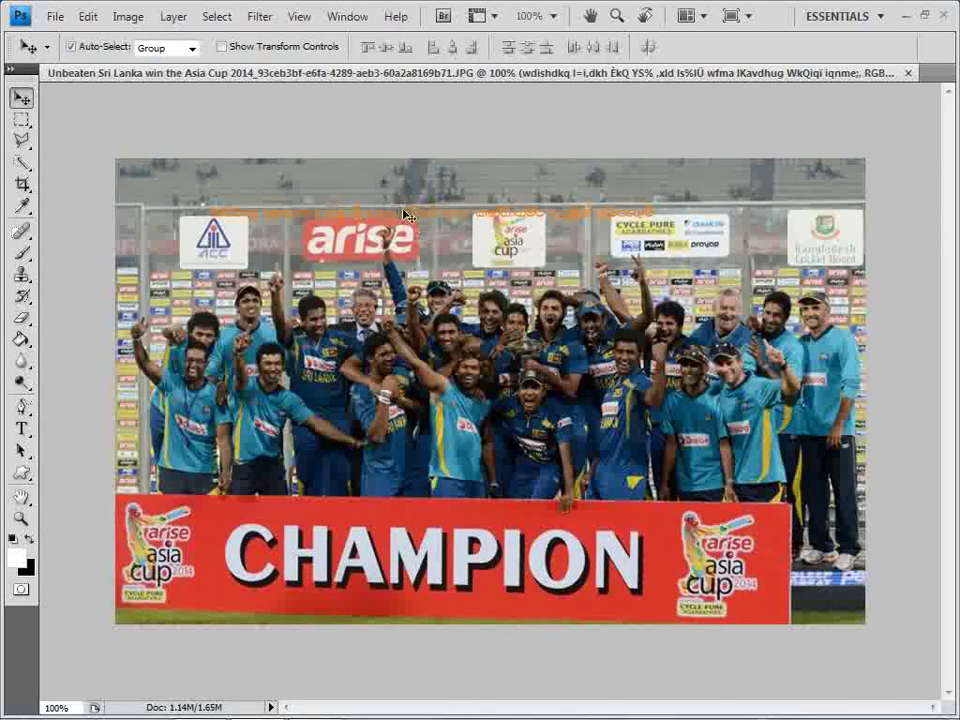
Select the bottom strip of the photo, from the CHAMPION banner down, with the Rectangular Marquee
{"action": "key", "text": "m"}
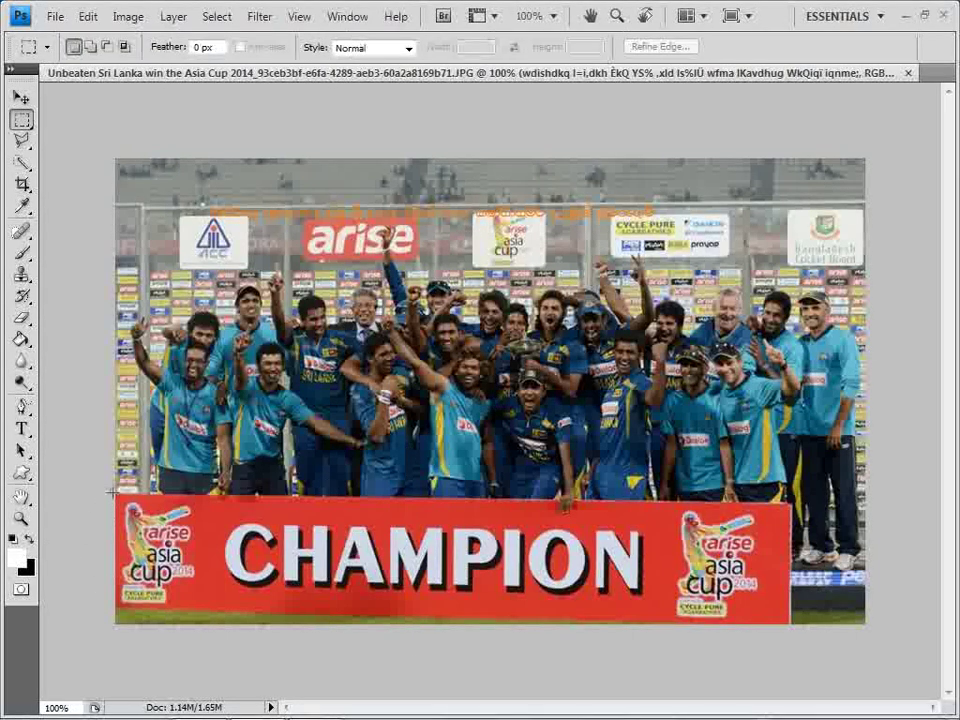
{"action": "left_click_drag", "start_coordinate": [106, 496], "coordinate": [866, 632]}
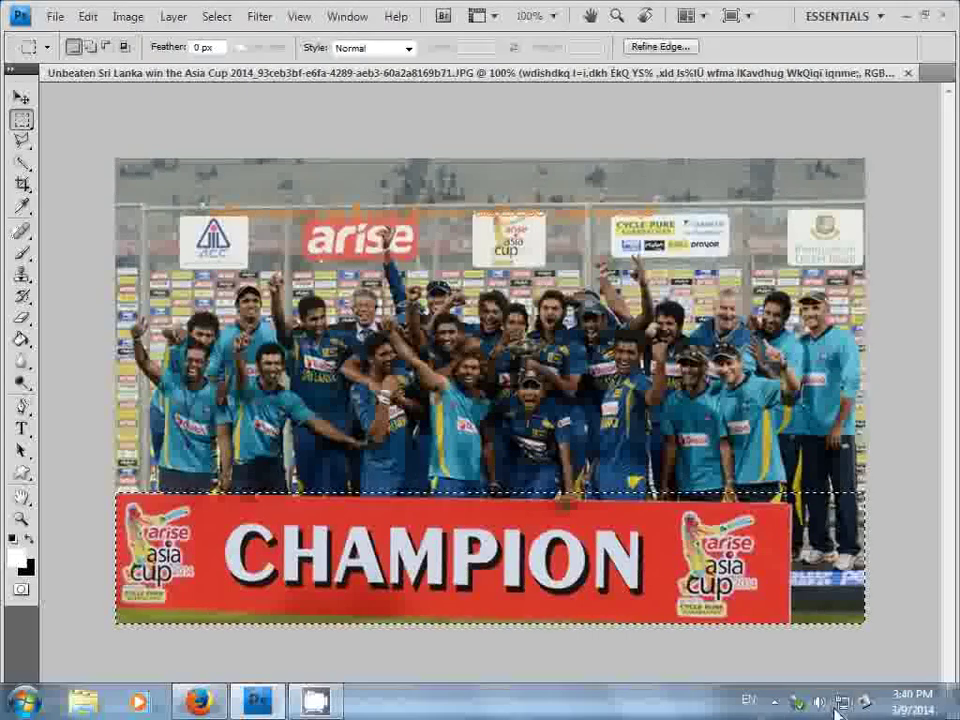
{"action": "key", "text": "ctrl+d"}
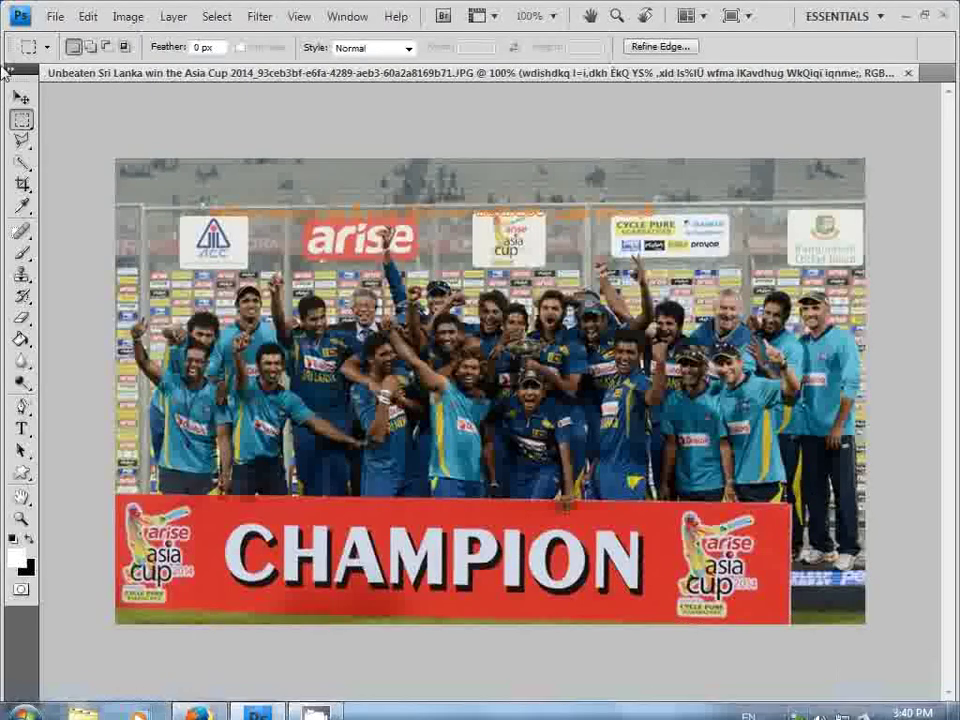
{"action": "key", "text": "ctrl+shift+d"}
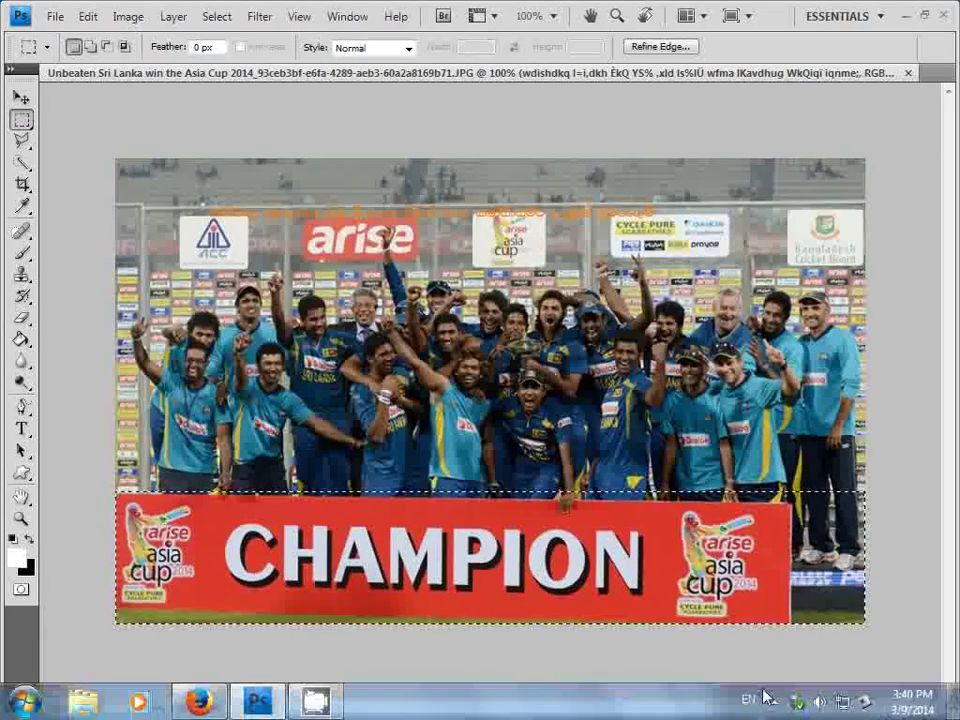
{"action": "key", "text": "Delete"}
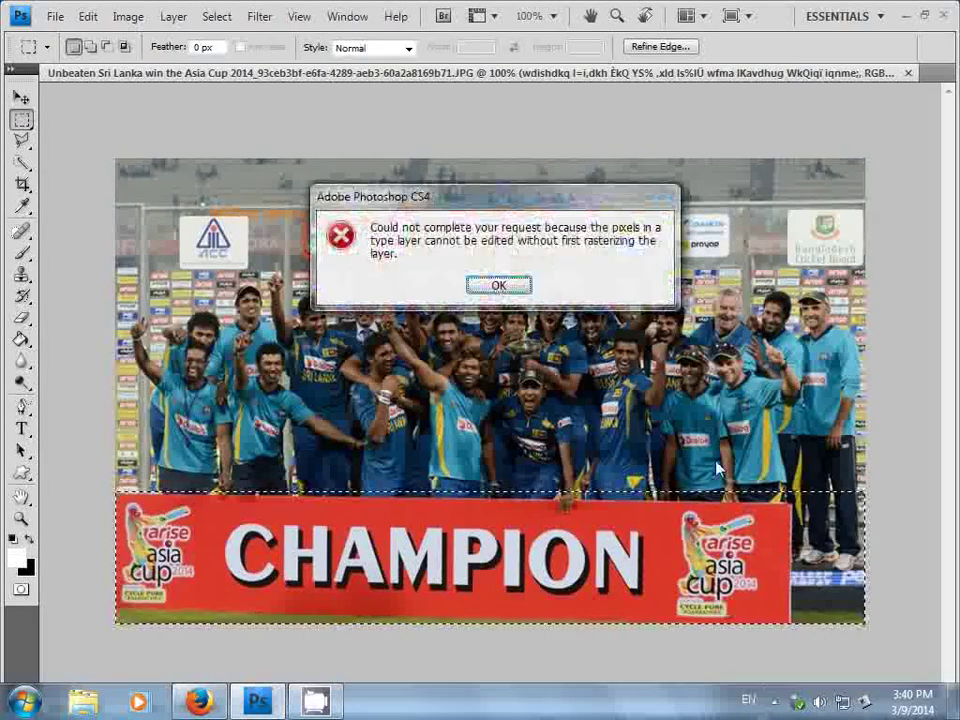
{"action": "left_click", "coordinate": [498, 286]}
Fill the selected strip with black on the Background layer, then deselect
{"action": "key", "text": "v"}
{"action": "right_click", "coordinate": [588, 362]}
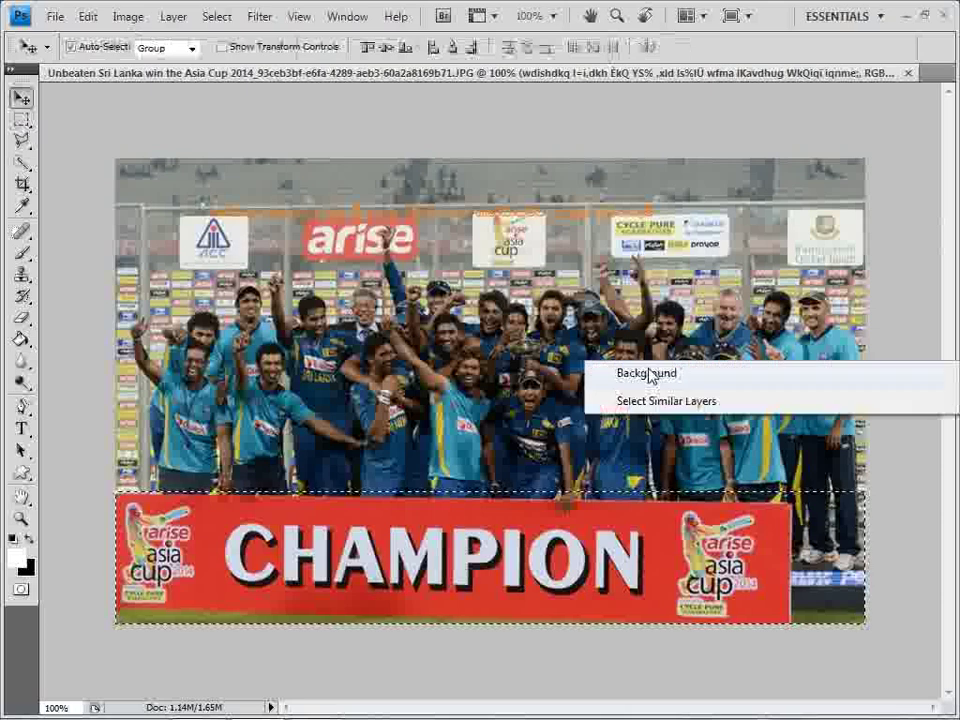
{"action": "left_click", "coordinate": [645, 374]}
{"action": "key", "text": "Delete"}
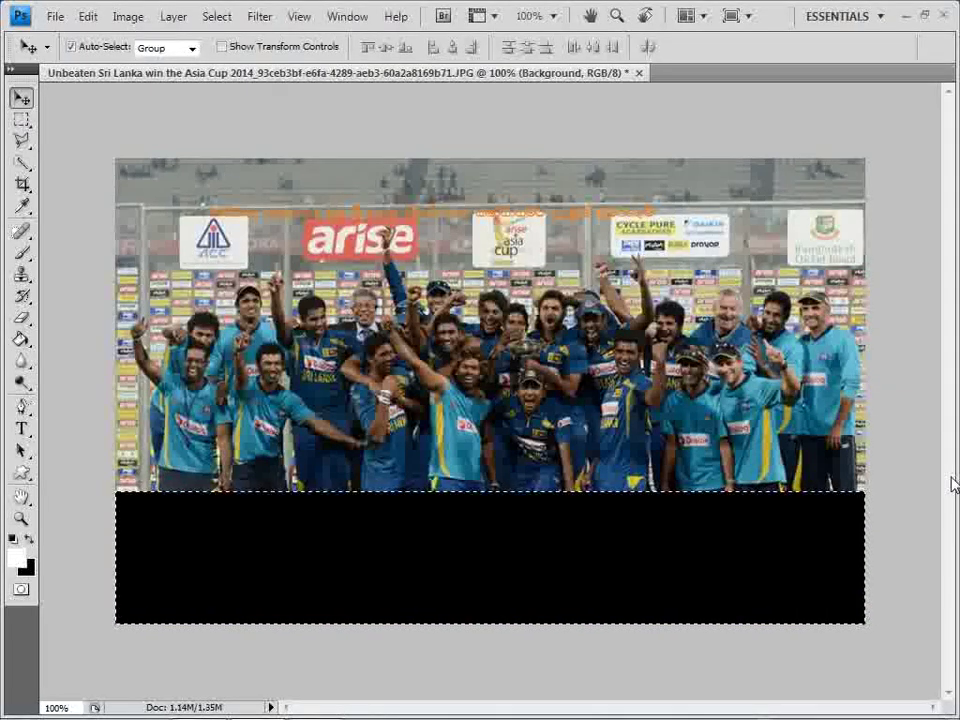
{"action": "key", "text": "ctrl+d"}
{"action": "scroll", "coordinate": [548, 527], "scroll_direction": "down", "scroll_amount": 1}
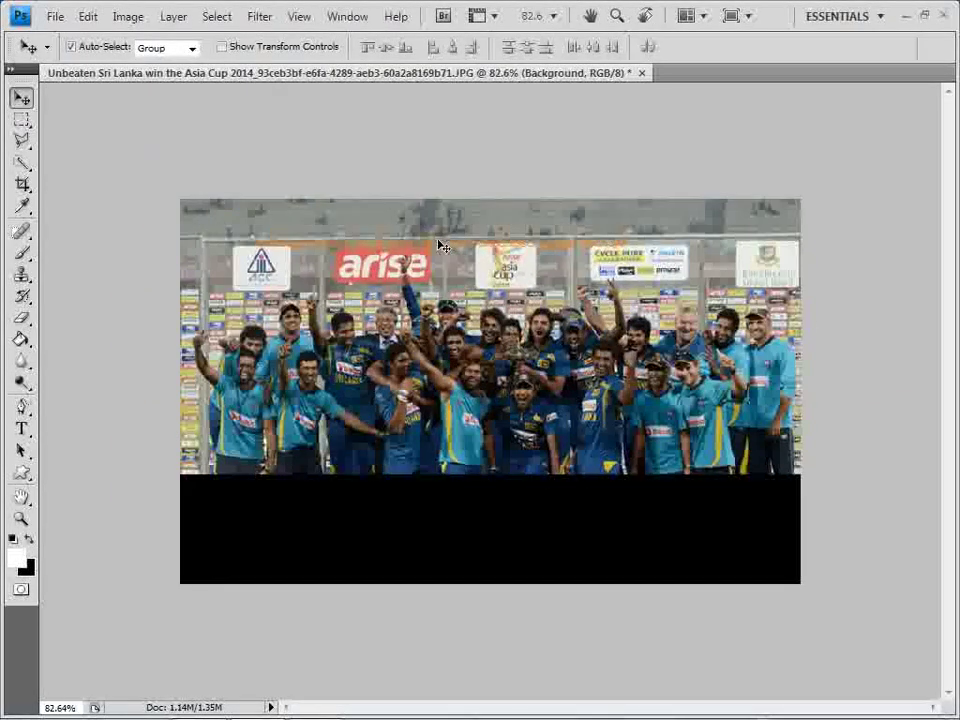
Move the orange Sinhala caption onto the black band
{"action": "left_click_drag", "start_coordinate": [548, 527], "coordinate": [508, 511]}
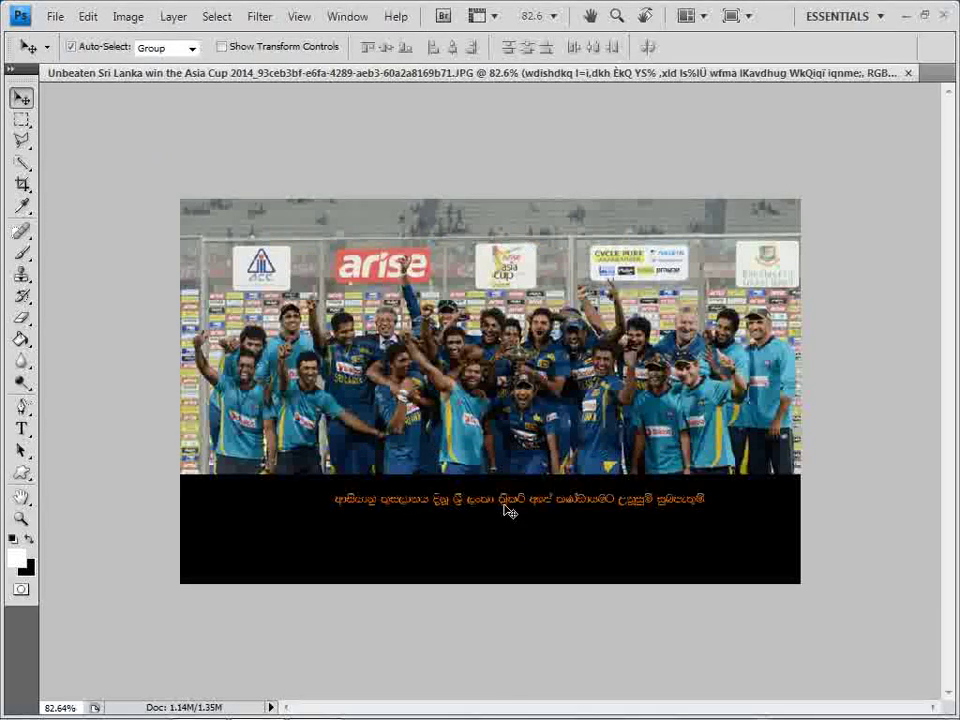
{"action": "scroll", "coordinate": [508, 511], "scroll_direction": "up", "scroll_amount": 3}
{"action": "scroll", "coordinate": [500, 540], "scroll_direction": "up", "scroll_amount": 1}
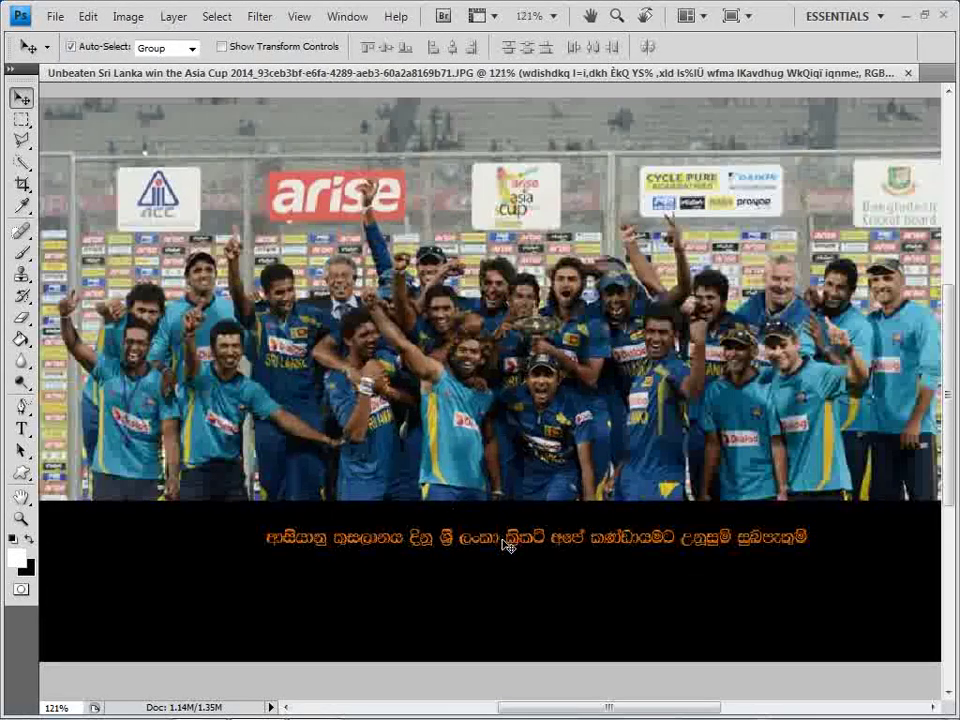
{"action": "scroll", "coordinate": [506, 545], "scroll_direction": "down", "scroll_amount": 2}
{"action": "left_click_drag", "start_coordinate": [468, 530], "coordinate": [484, 522]}
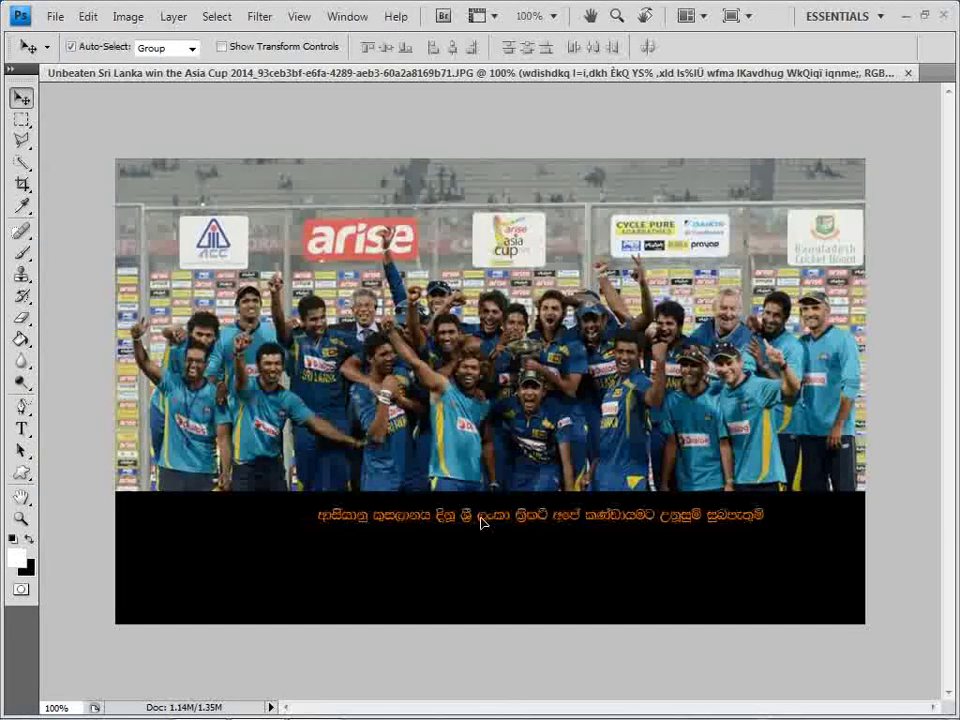
Break the caption into two lines and shift it slightly left
{"action": "key", "text": "t"}
{"action": "left_click", "coordinate": [468, 531]}
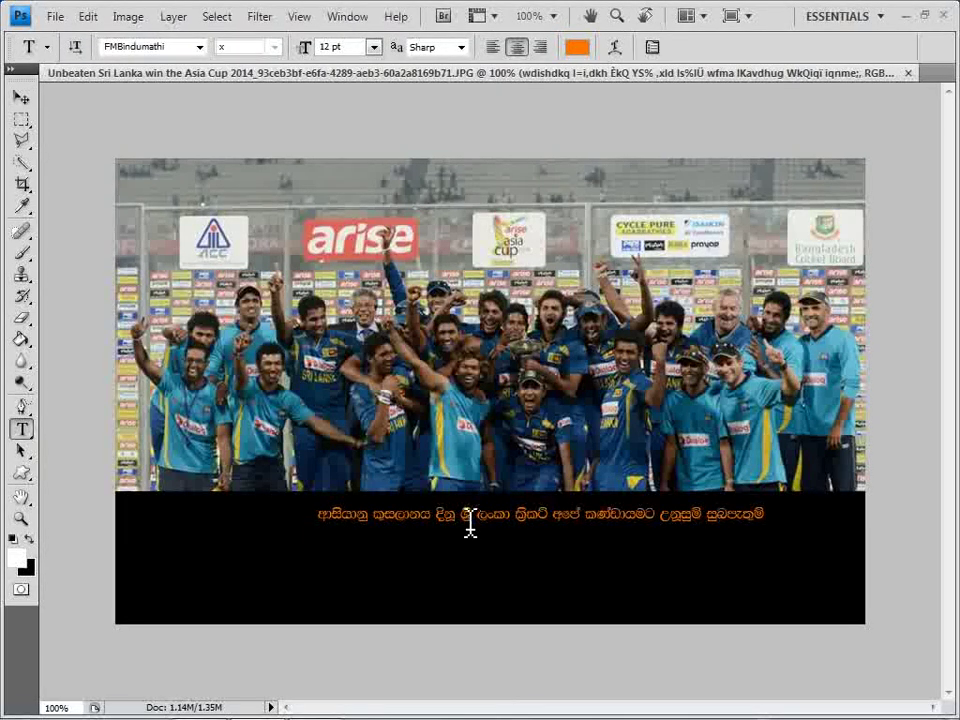
{"action": "left_click", "coordinate": [470, 528]}
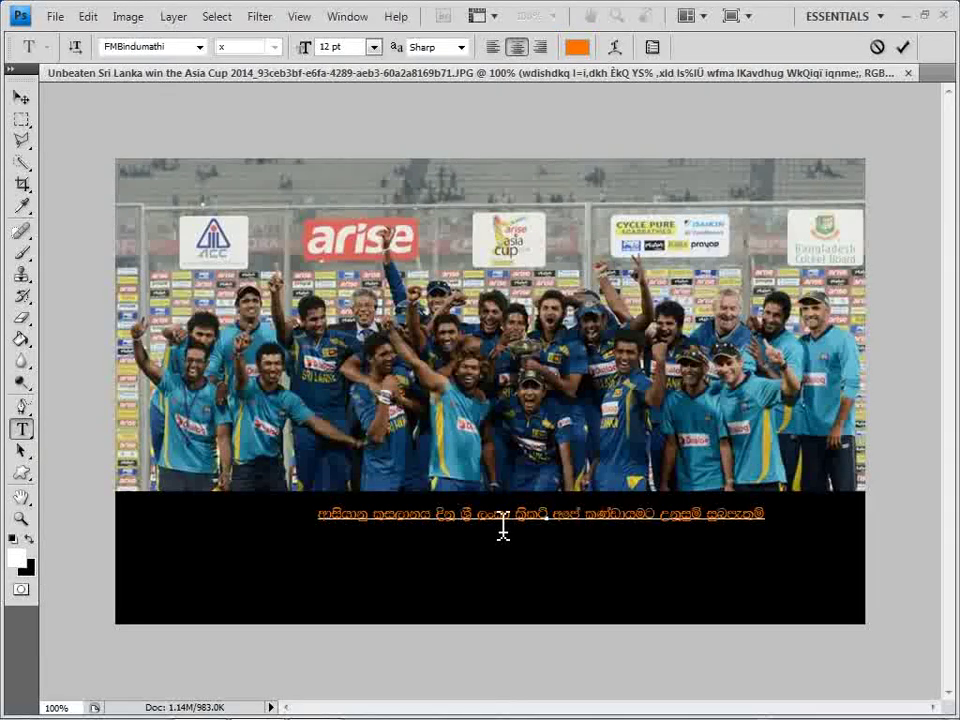
{"action": "key", "text": "Return"}
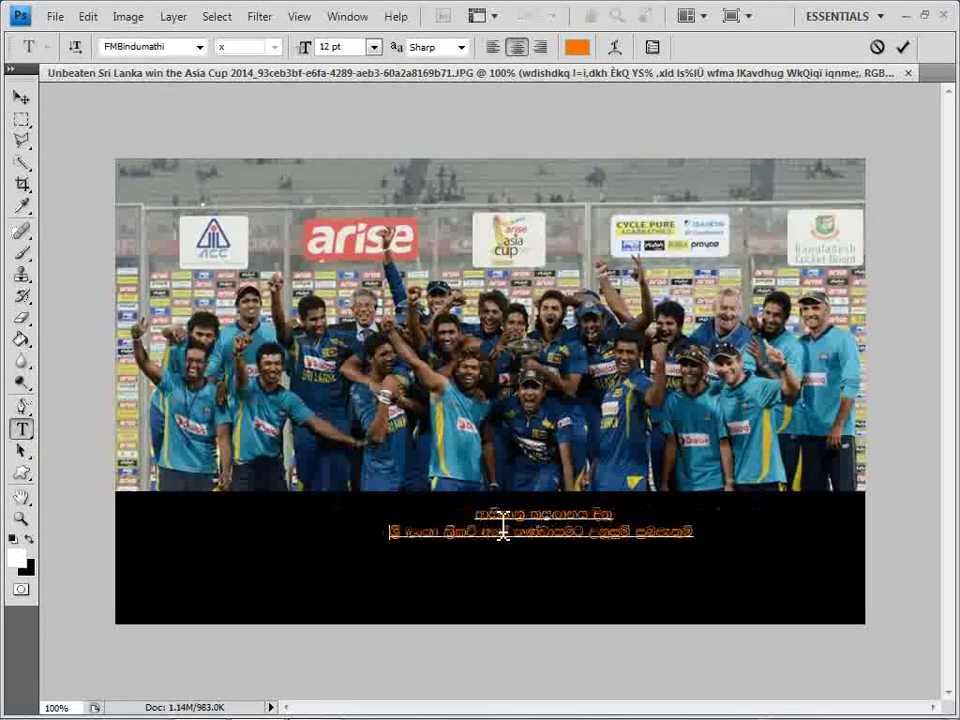
{"action": "left_click_drag", "start_coordinate": [527, 611], "coordinate": [506, 618]}
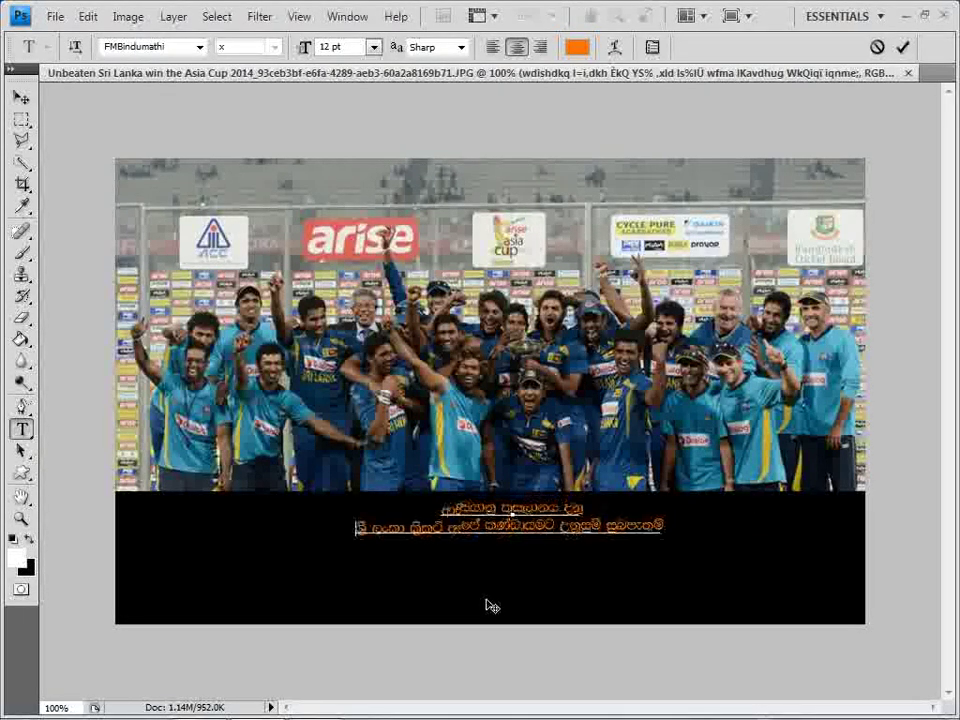
Set the caption's second line to 14 pt and move the caption right on the band
{"action": "triple_click", "coordinate": [611, 541]}
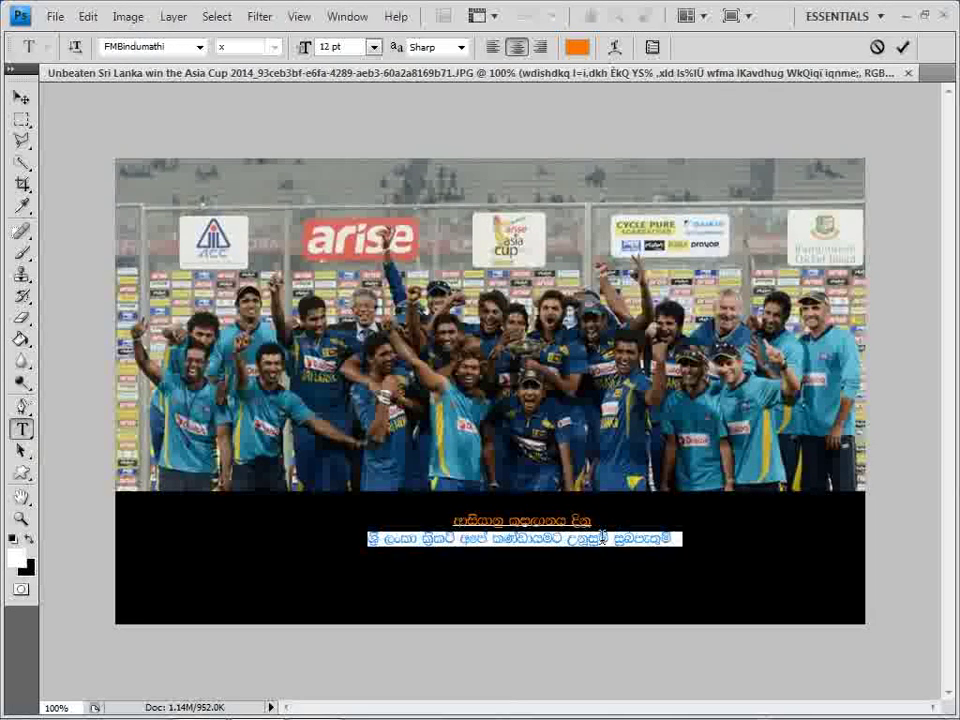
{"action": "left_click", "coordinate": [373, 47]}
{"action": "left_click", "coordinate": [367, 285]}
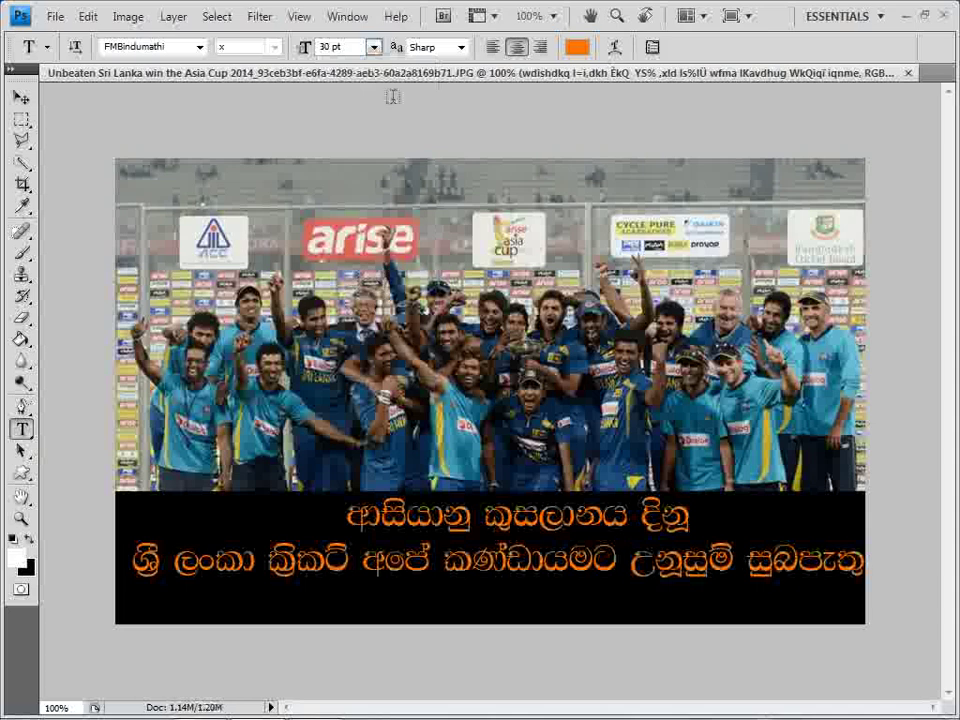
{"action": "left_click", "coordinate": [373, 47]}
{"action": "left_click", "coordinate": [370, 219]}
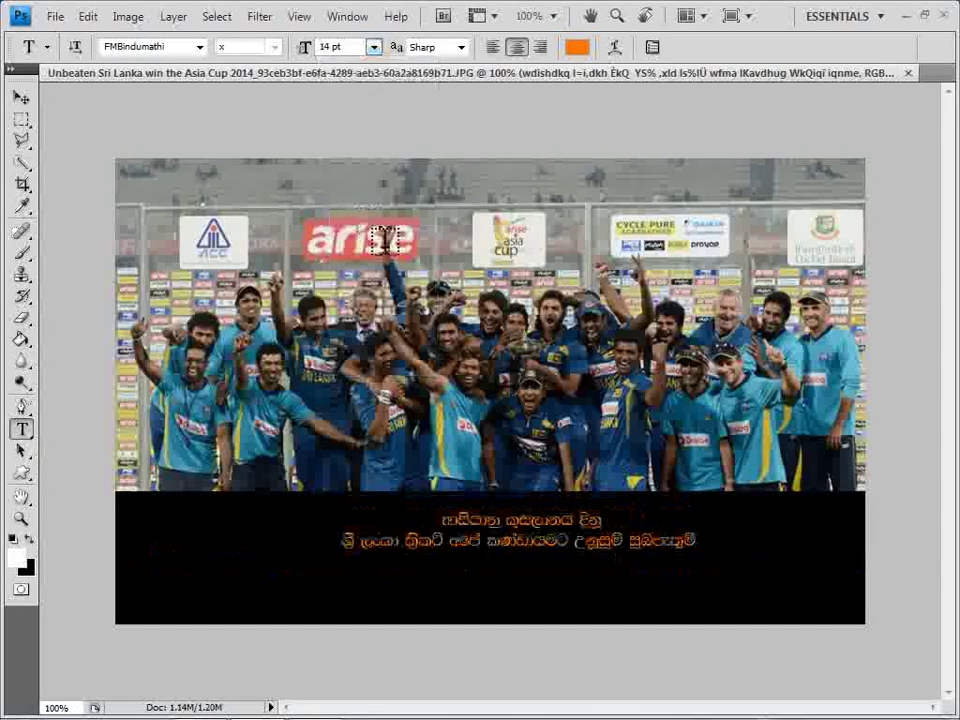
{"action": "left_click", "coordinate": [20, 97]}
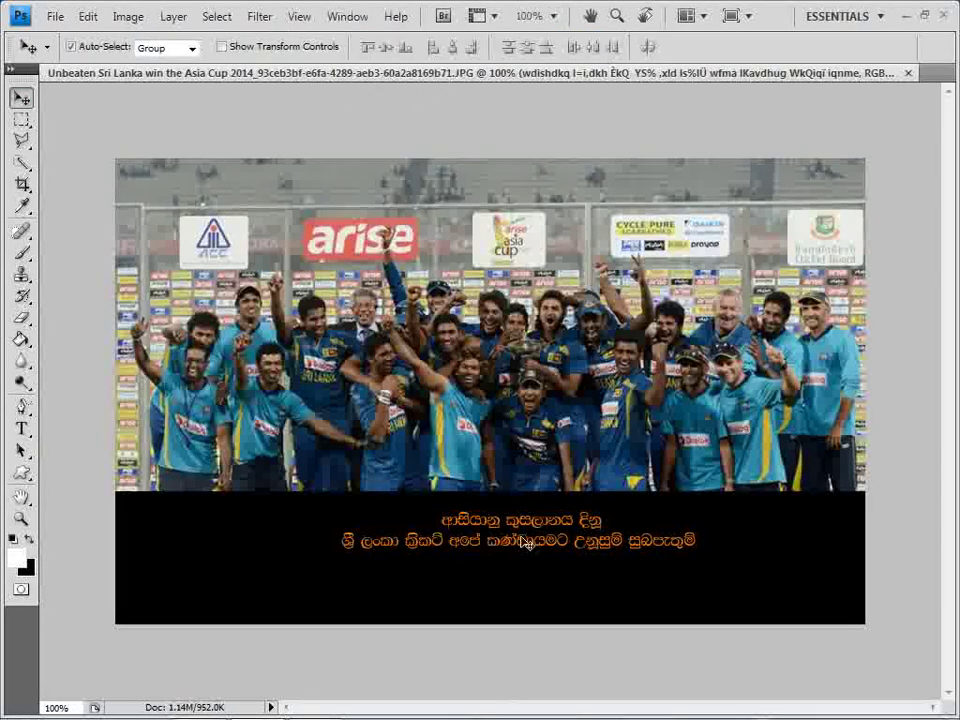
{"action": "left_click_drag", "start_coordinate": [527, 543], "coordinate": [637, 553]}
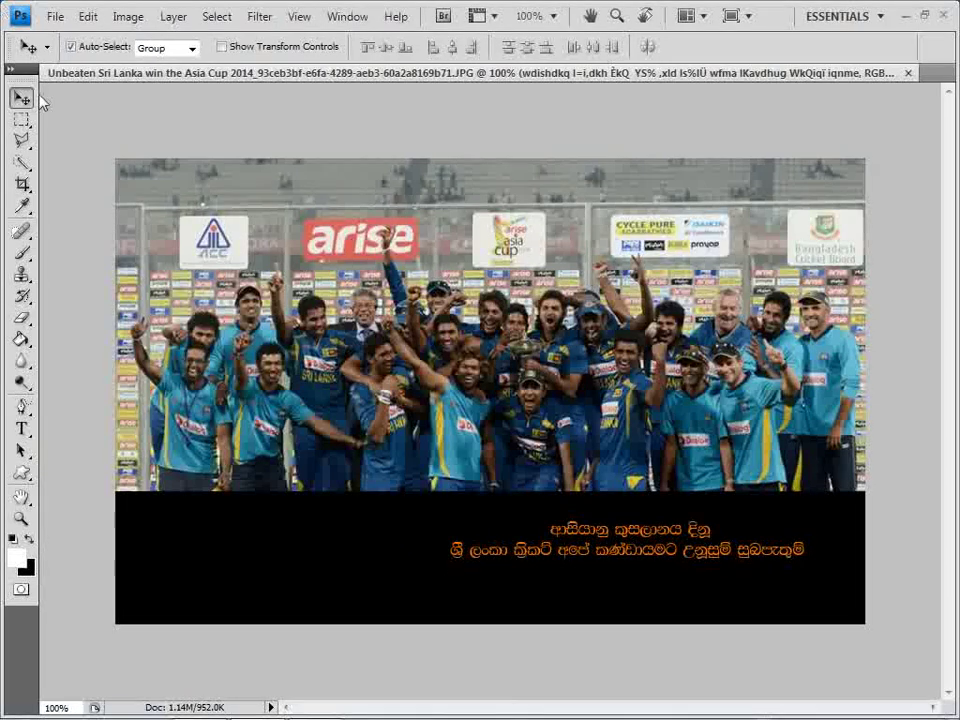
{"action": "left_click", "coordinate": [64, 19]}
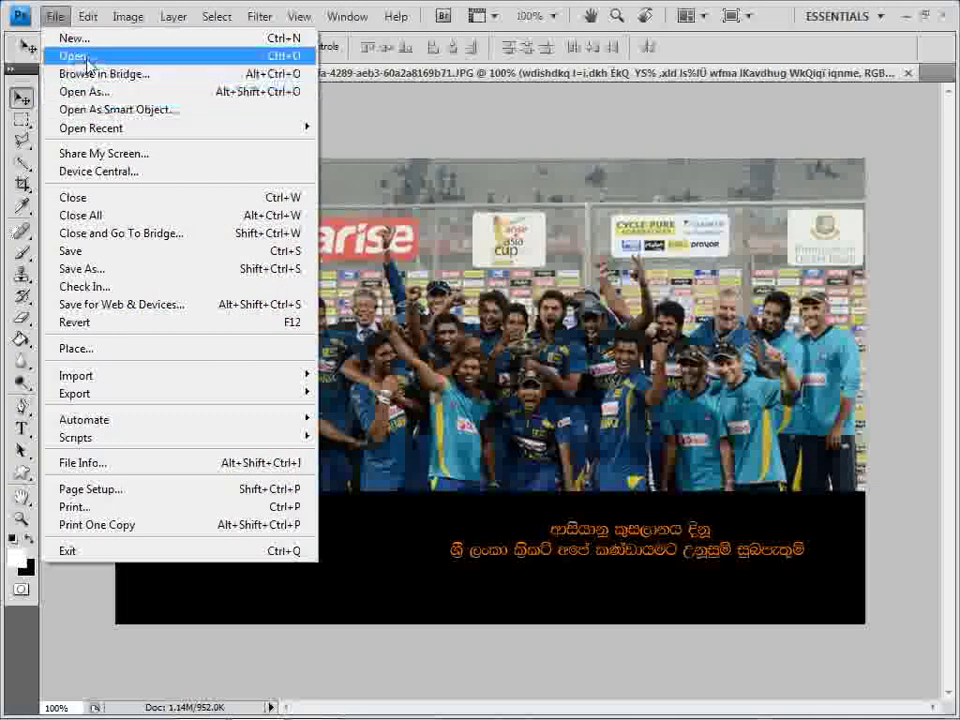
Open sri-lanka-t20-world-cup-2014.png from the Desktop and drag the logo onto the team photo
{"action": "left_click", "coordinate": [86, 56]}
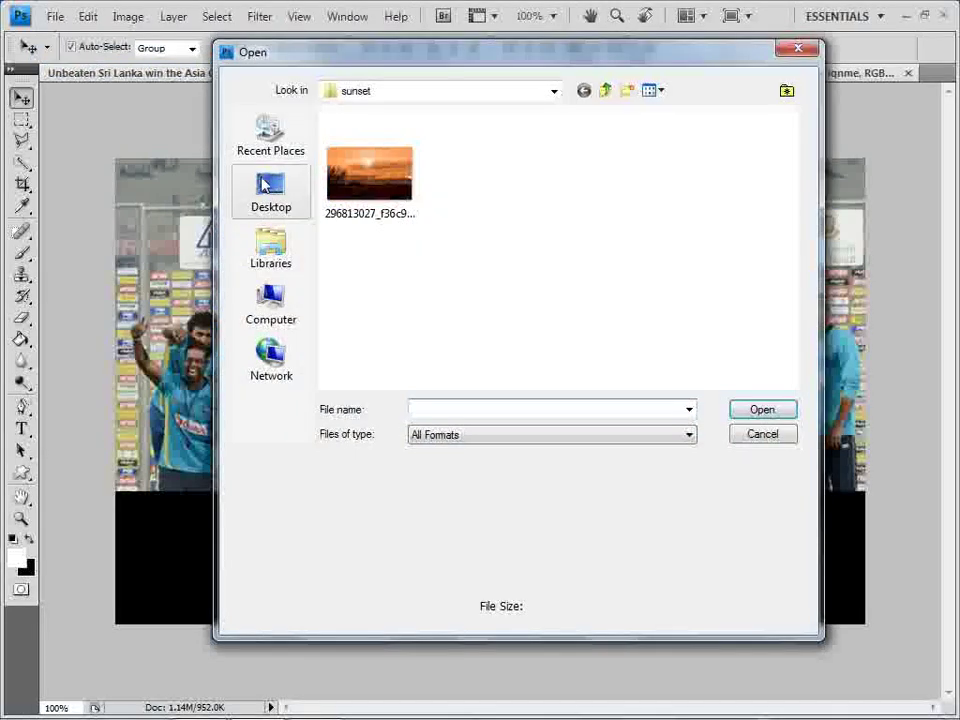
{"action": "left_click", "coordinate": [272, 196]}
{"action": "left_click_drag", "start_coordinate": [789, 197], "coordinate": [808, 350]}
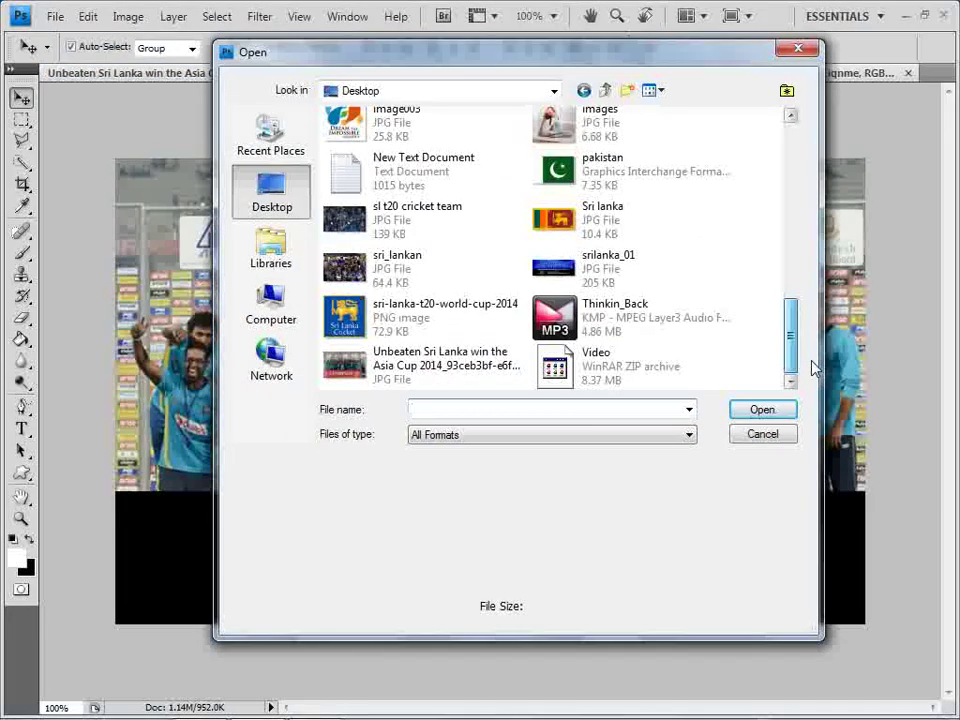
{"action": "double_click", "coordinate": [463, 330]}
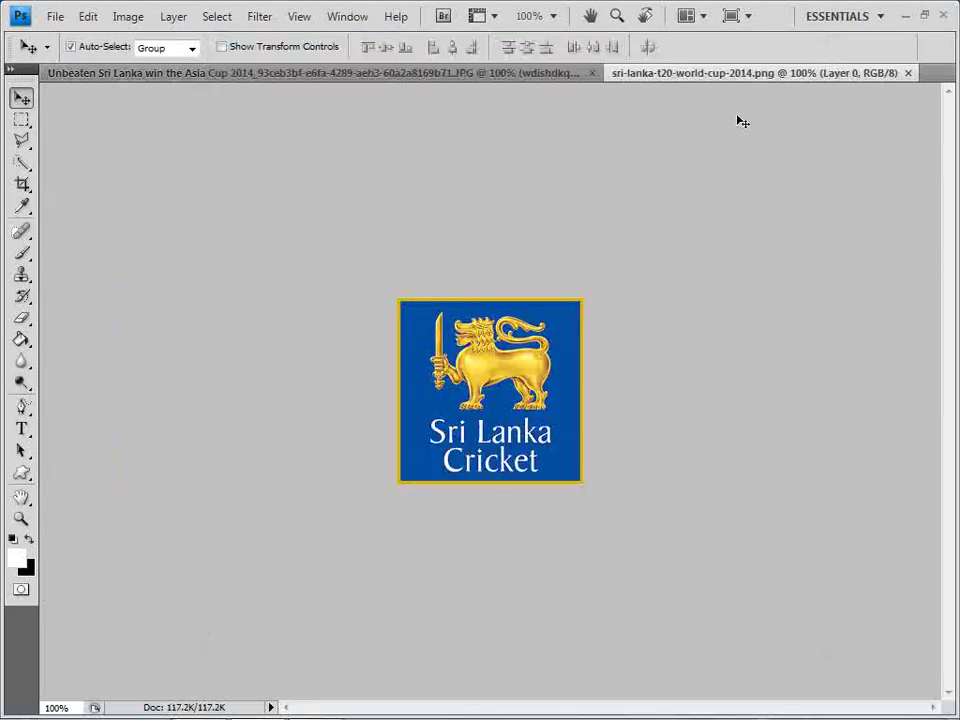
{"action": "left_click_drag", "start_coordinate": [735, 75], "coordinate": [713, 130]}
{"action": "left_click_drag", "start_coordinate": [690, 240], "coordinate": [408, 452]}
{"action": "mouse_move", "coordinate": [295, 495]}
{"action": "left_mouse_down"}
{"action": "mouse_move", "coordinate": [298, 460]}
{"action": "mouse_move", "coordinate": [238, 494]}
{"action": "left_mouse_up"}
Scale the logo to 80.5% and move it lower at the band's left end
{"action": "key", "text": "ctrl+t"}
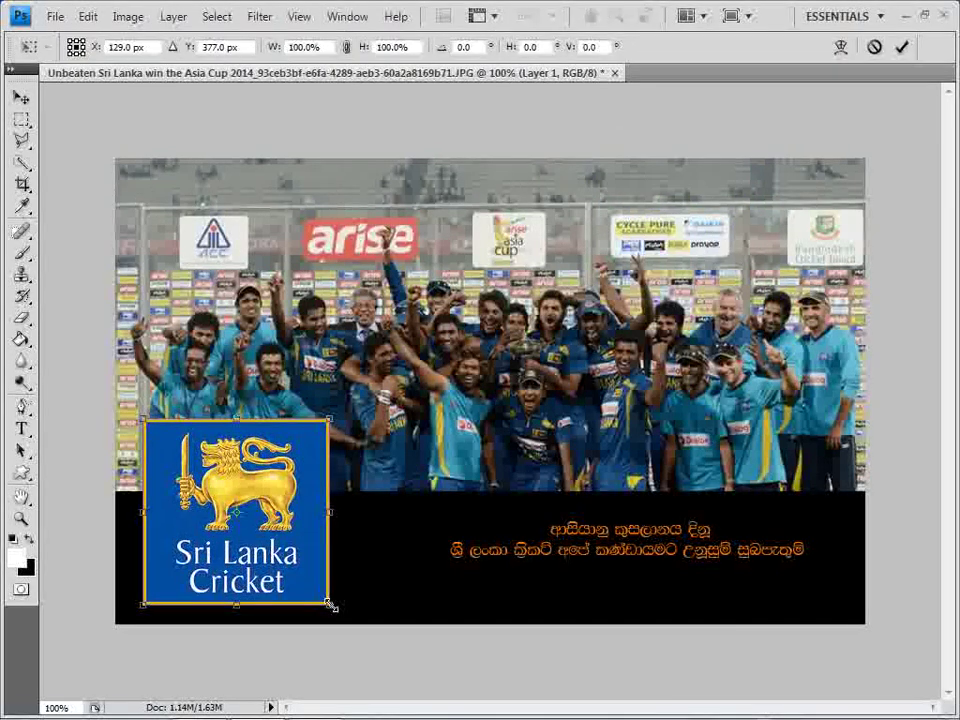
{"action": "mouse_move", "coordinate": [330, 606]}
{"action": "left_mouse_down"}
{"action": "mouse_move", "coordinate": [272, 553]}
{"action": "mouse_move", "coordinate": [294, 570]}
{"action": "left_mouse_up"}
{"action": "left_click_drag", "start_coordinate": [253, 486], "coordinate": [253, 513]}
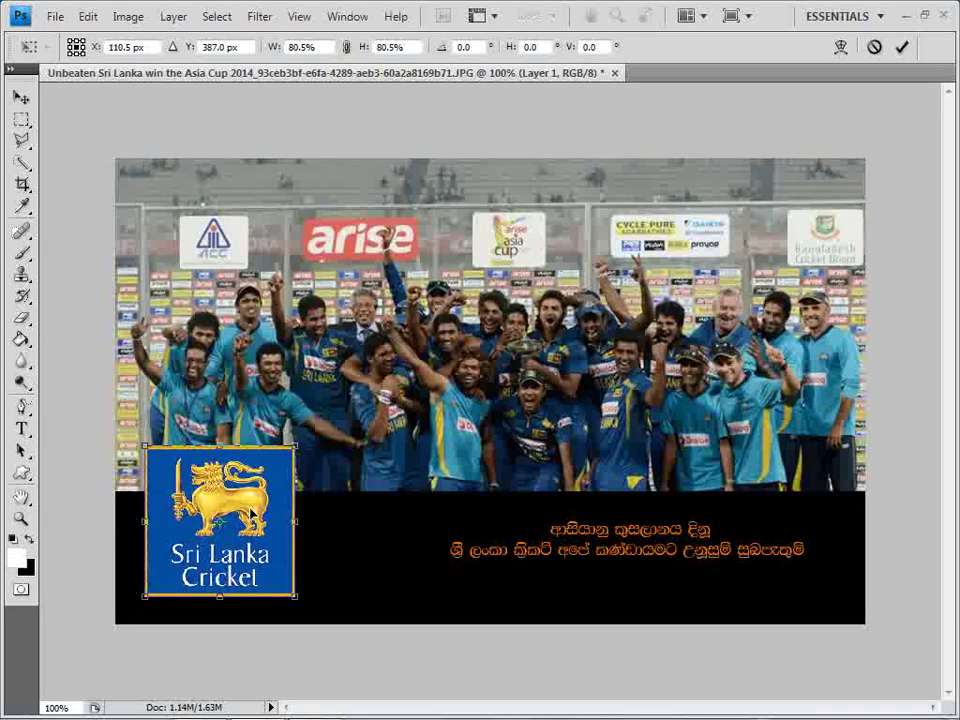
{"action": "key", "text": "Return"}
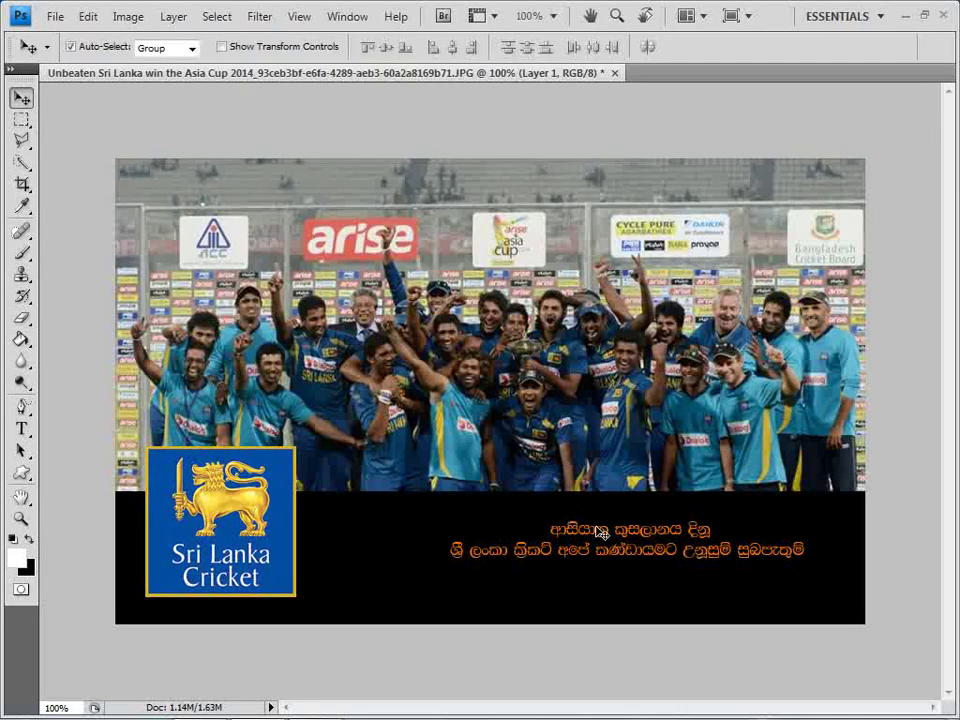
Move the orange caption lower and left, then select its text and commit
{"action": "left_click_drag", "start_coordinate": [601, 533], "coordinate": [567, 550]}
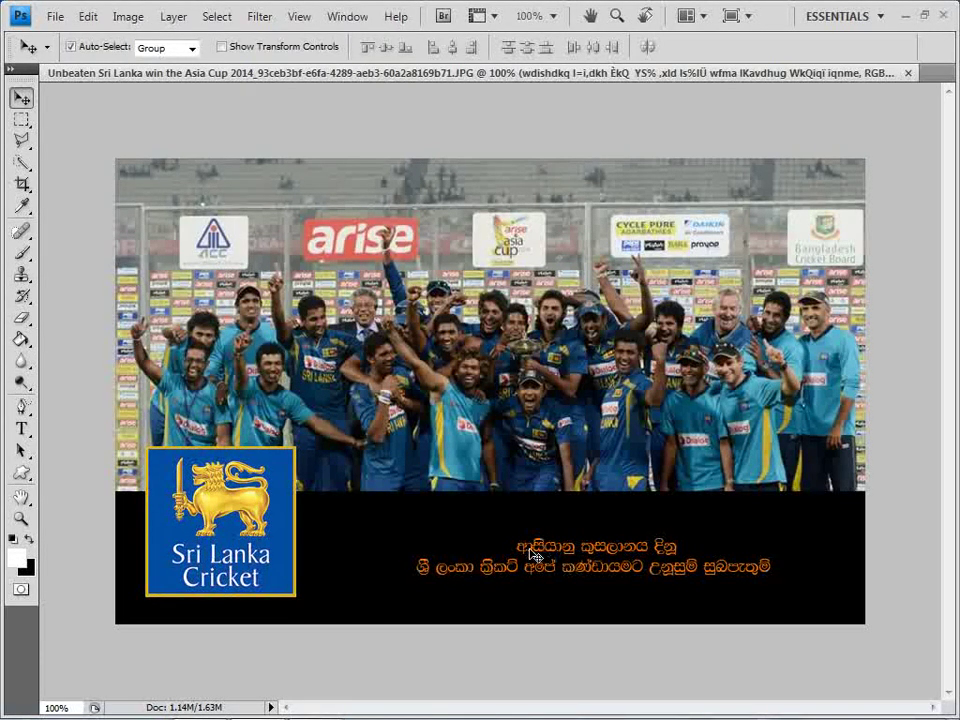
{"action": "key", "text": "t"}
{"action": "left_click_drag", "start_coordinate": [519, 545], "coordinate": [651, 565]}
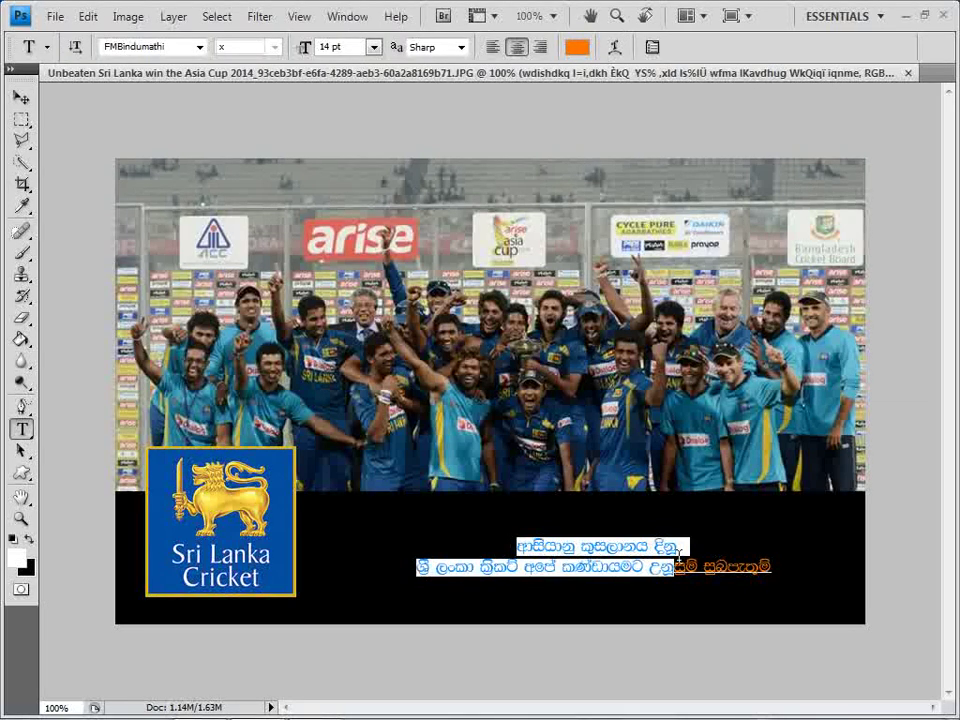
{"action": "left_click", "coordinate": [684, 546]}
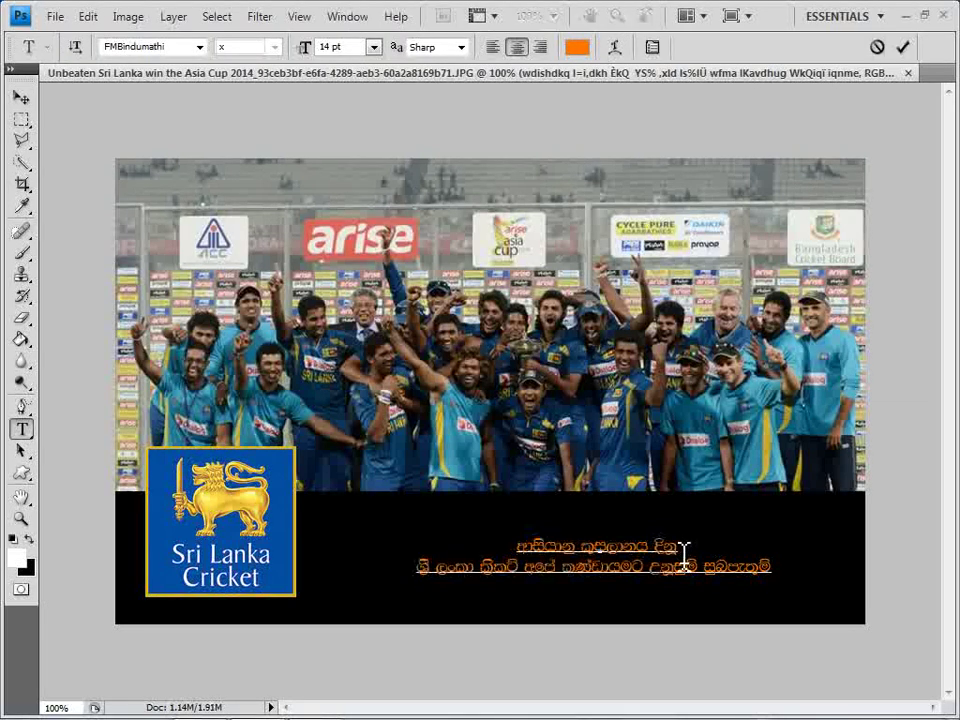
{"action": "left_click_drag", "start_coordinate": [425, 568], "coordinate": [782, 594]}
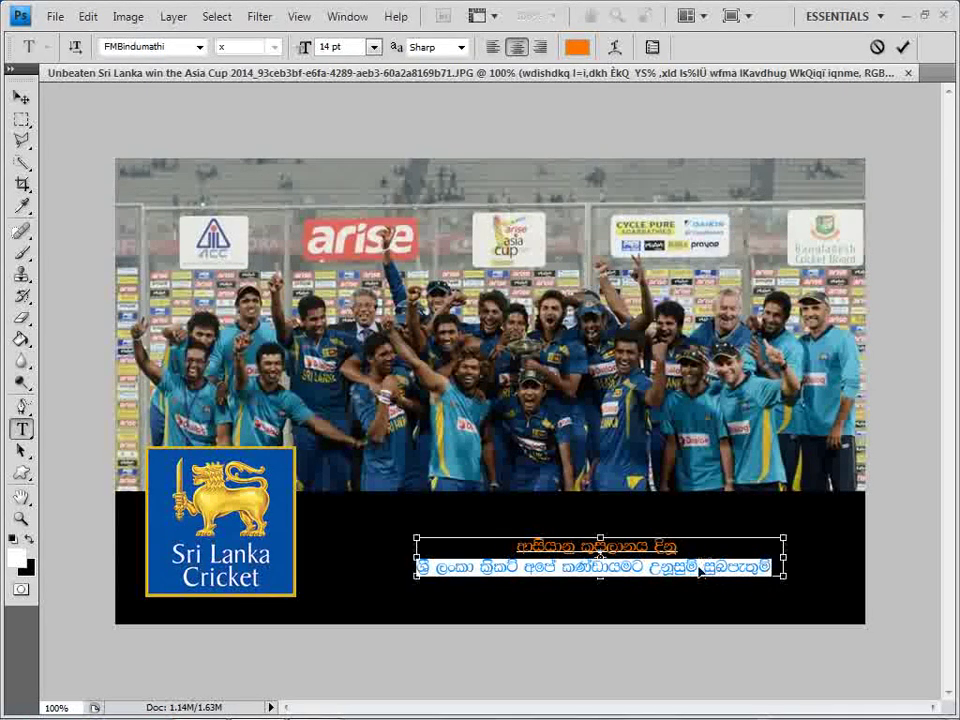
{"action": "key", "text": "ctrl+Return"}
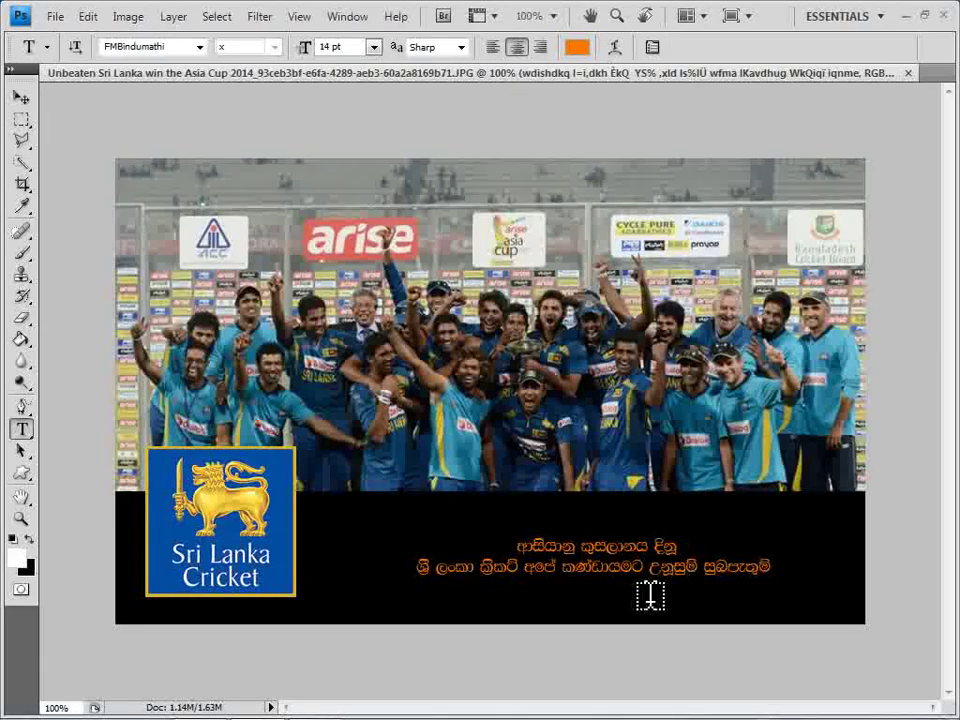
Reselect the caption's second line and commit the text edit
{"action": "scroll", "coordinate": [630, 640], "scroll_direction": "down", "scroll_amount": 1}
{"action": "scroll", "coordinate": [600, 630], "scroll_direction": "up", "scroll_amount": 2}
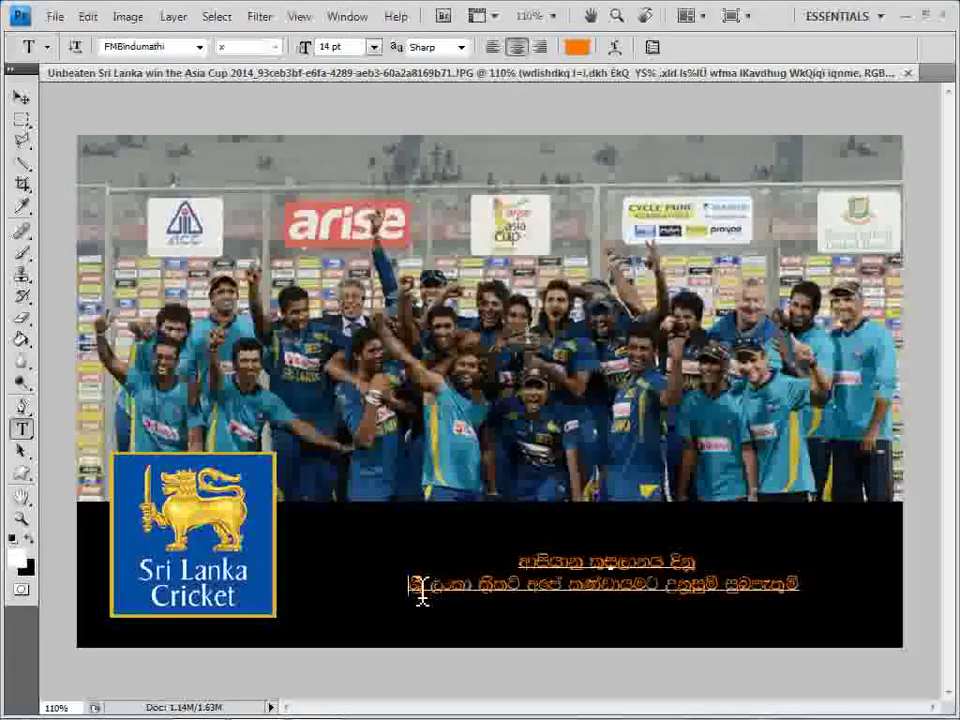
{"action": "left_click_drag", "start_coordinate": [420, 594], "coordinate": [799, 598]}
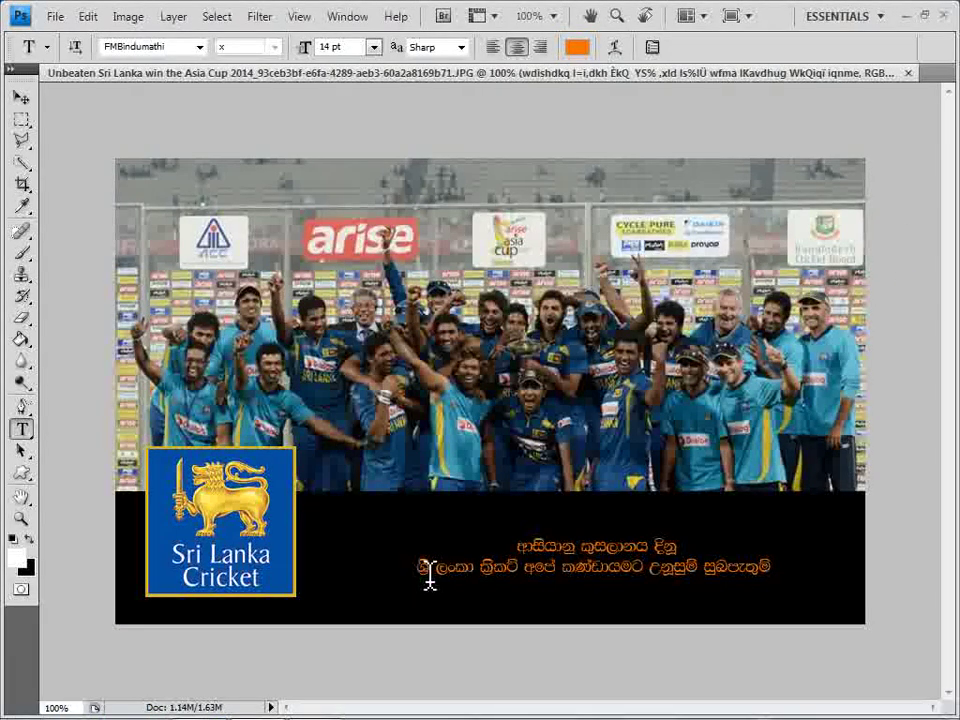
{"action": "left_click_drag", "start_coordinate": [420, 568], "coordinate": [812, 572]}
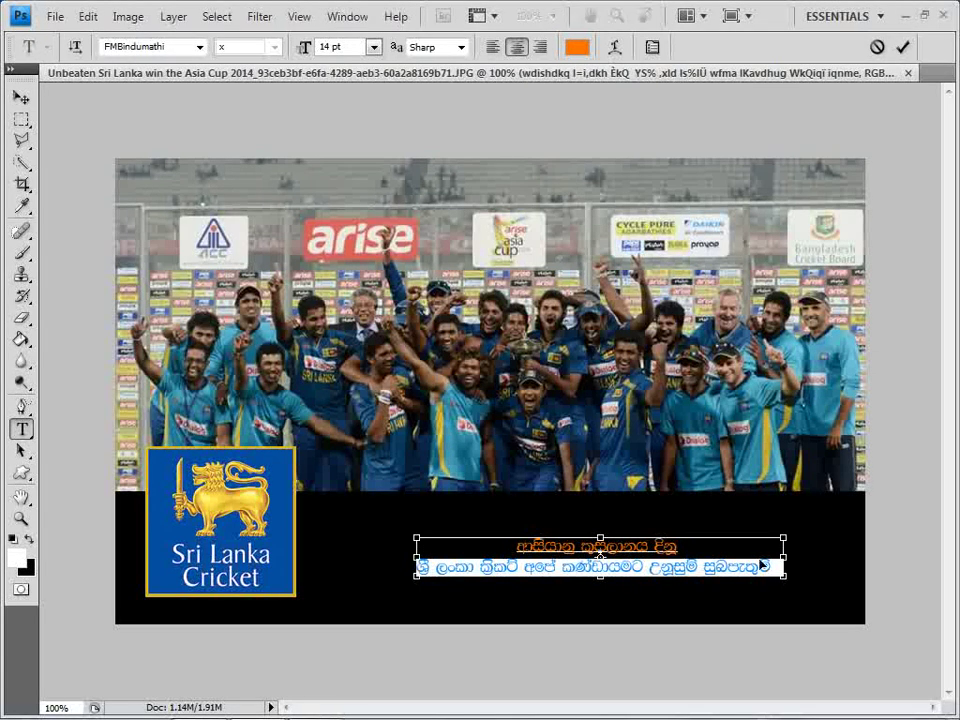
{"action": "key", "text": "ctrl+Return"}
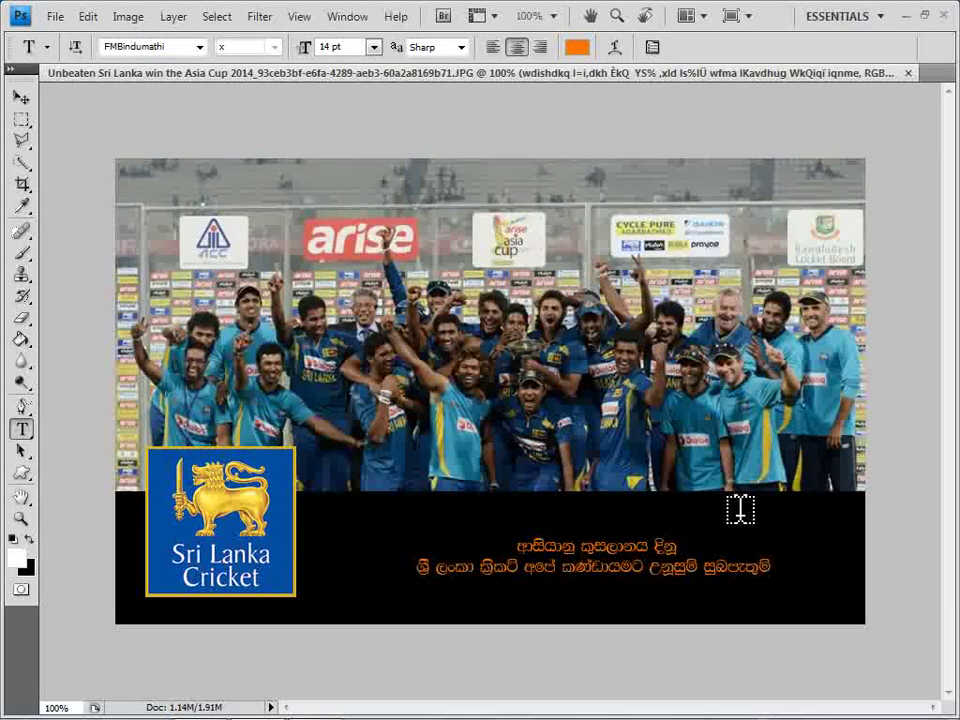
Add a test word 'wfma', show the Layers panel with F7, and delete the test layer
{"action": "left_click", "coordinate": [519, 496]}
{"action": "type", "text": "wfma"}
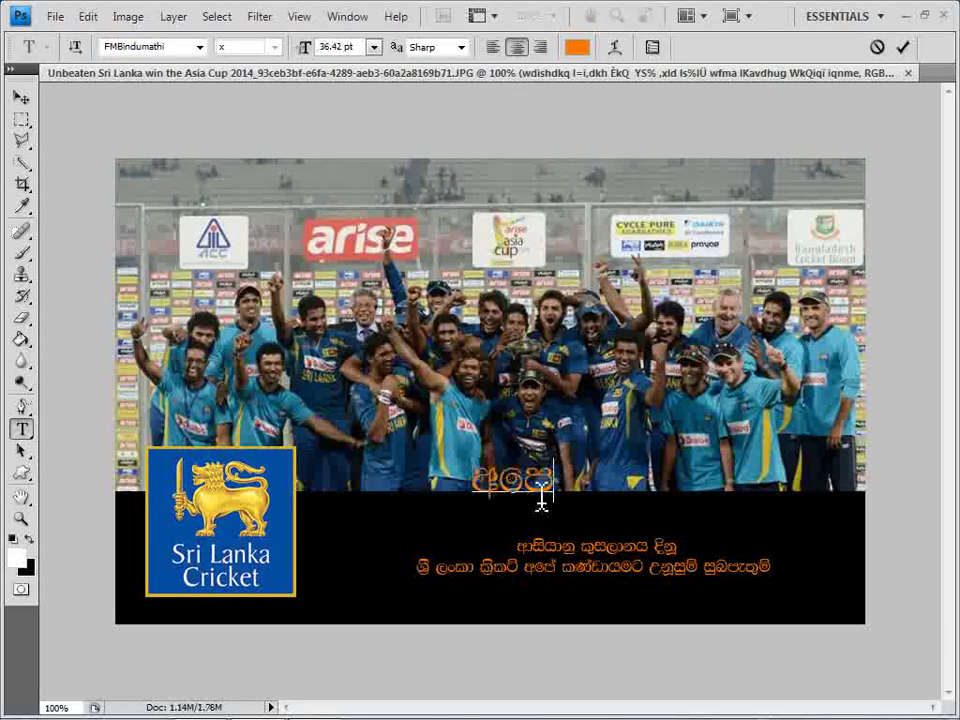
{"action": "key", "text": "ctrl+Return"}
{"action": "key", "text": "v"}
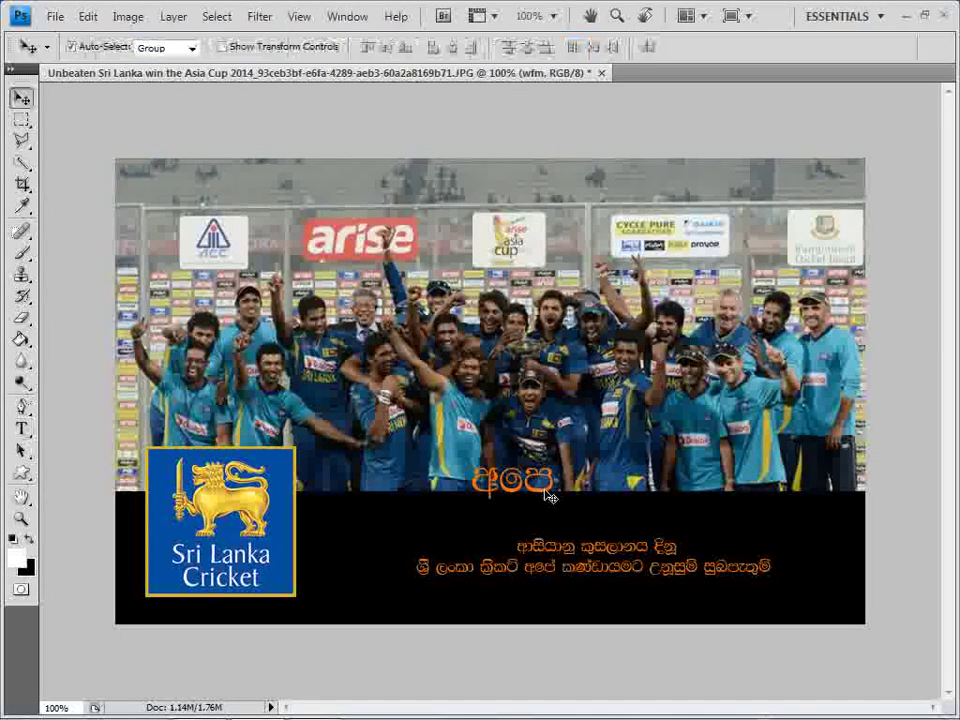
{"action": "key", "text": "F7"}
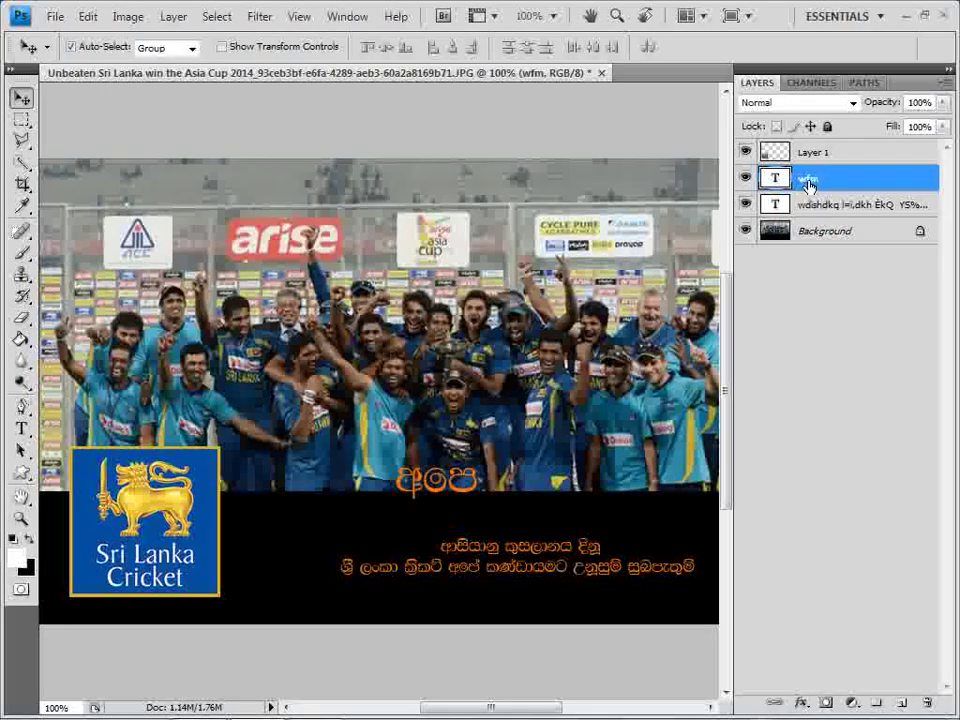
{"action": "key", "text": "Delete"}
{"action": "left_click", "coordinate": [745, 178]}
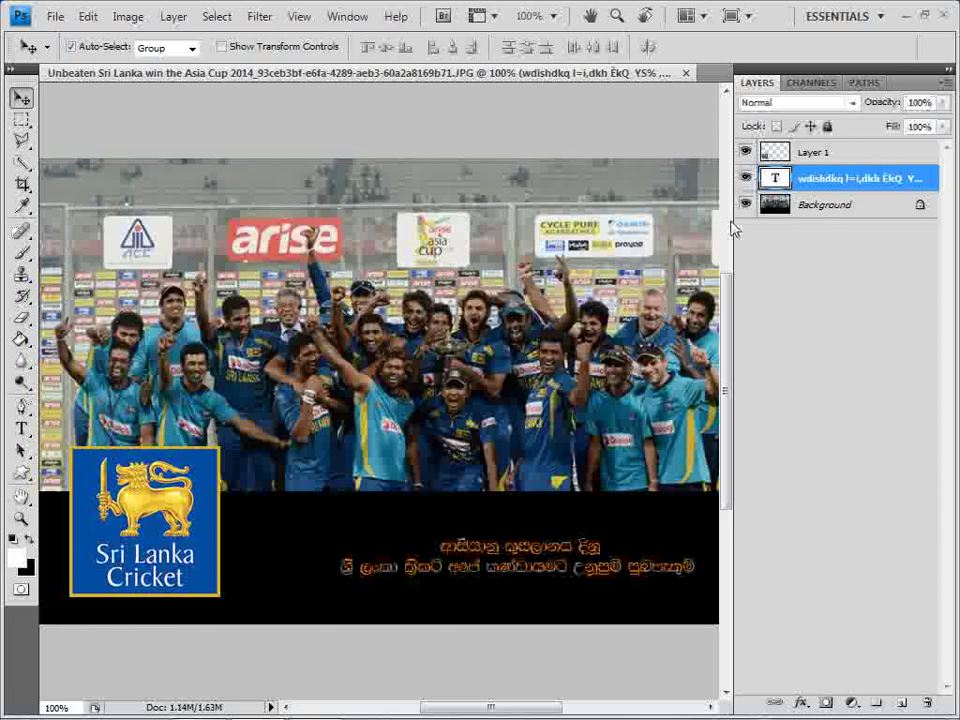
Commit the caption, then add another 'wfma' test word and undo it
{"action": "key", "text": "t"}
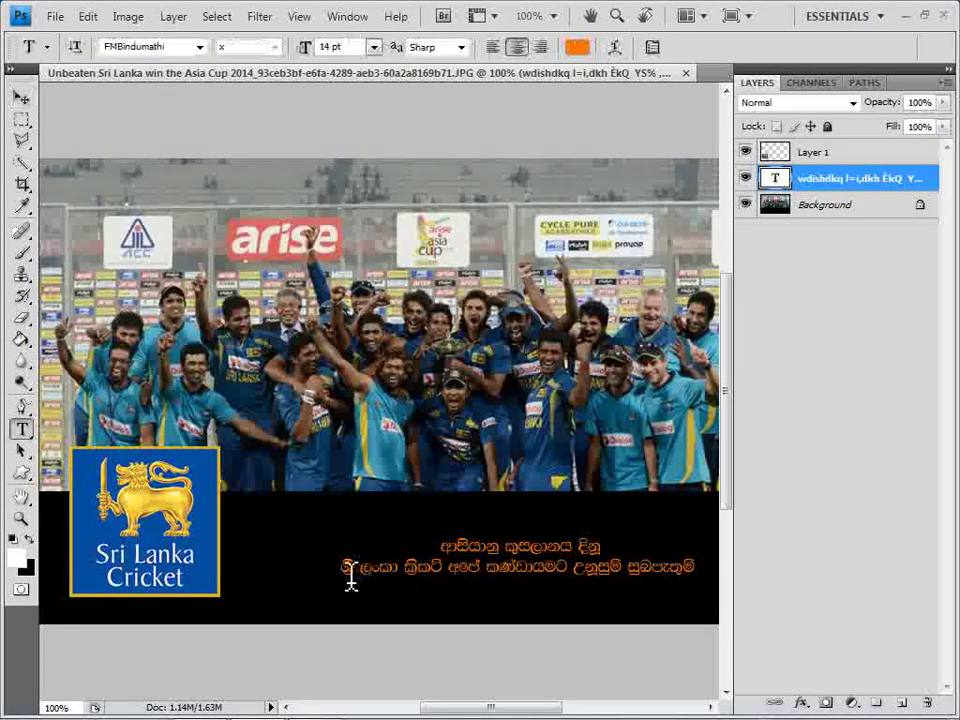
{"action": "left_click", "coordinate": [350, 583]}
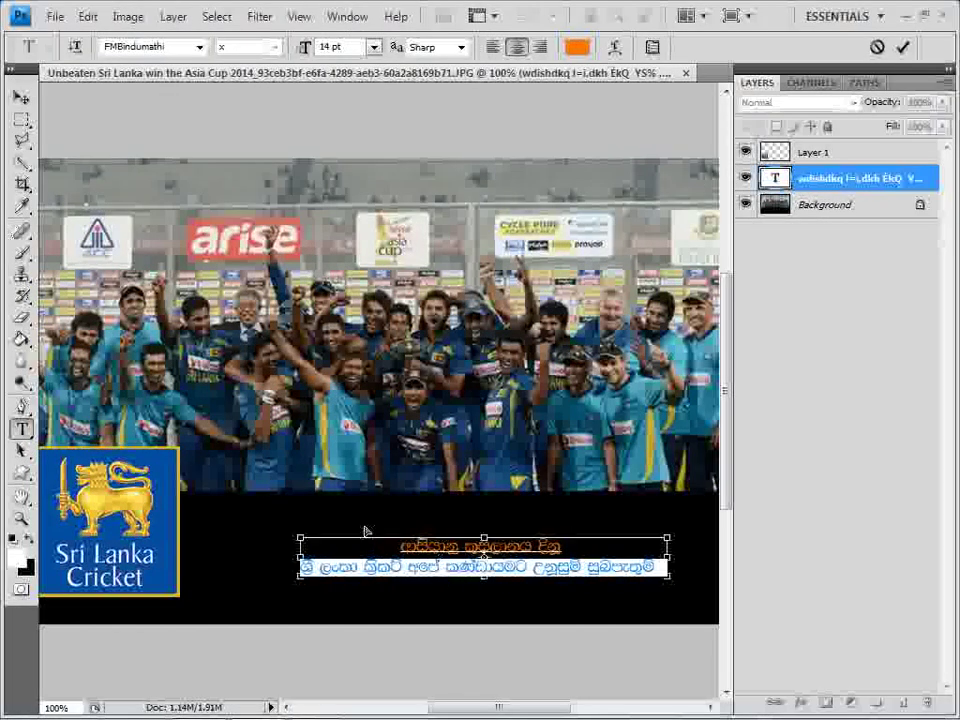
{"action": "key", "text": "ctrl+Return"}
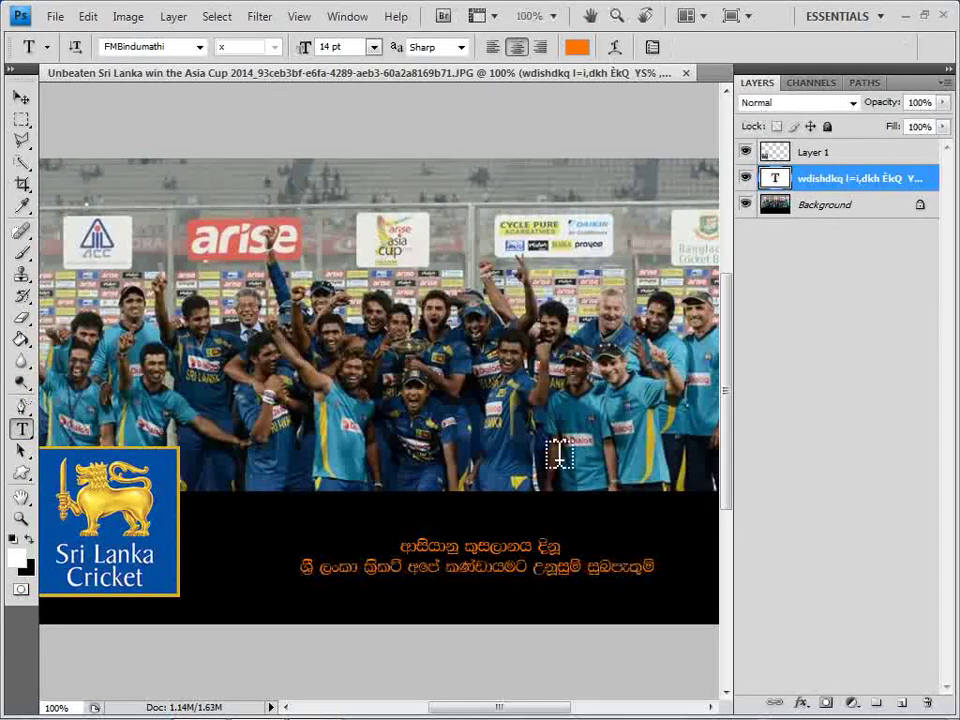
{"action": "key", "text": "Return"}
{"action": "left_click", "coordinate": [414, 446]}
{"action": "type", "text": "wfma"}
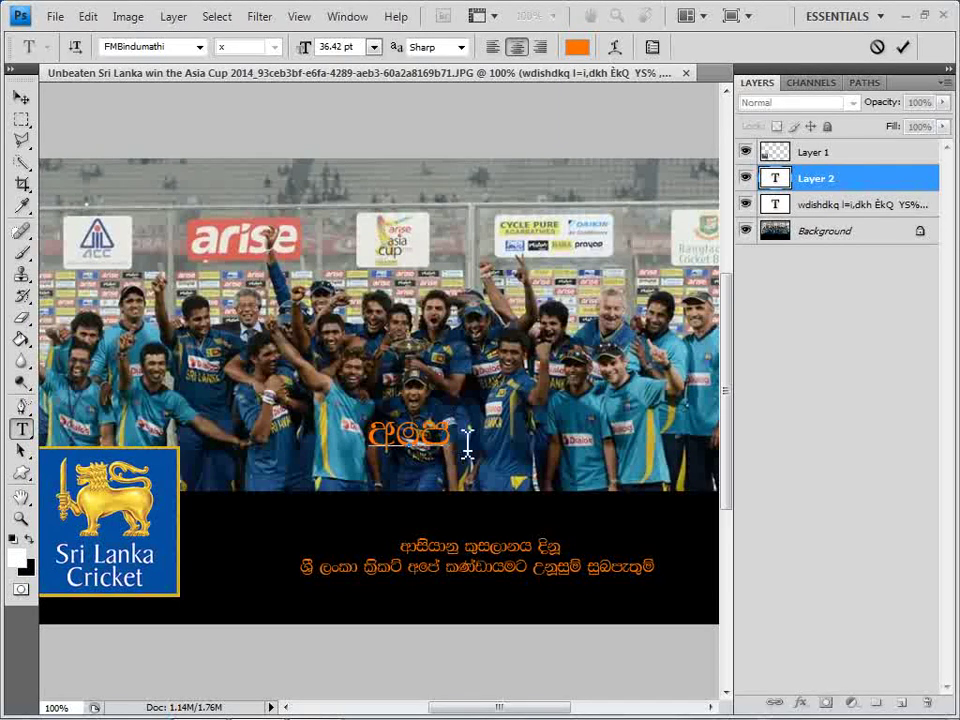
{"action": "key", "text": "ctrl+Return"}
{"action": "key", "text": "ctrl+z"}
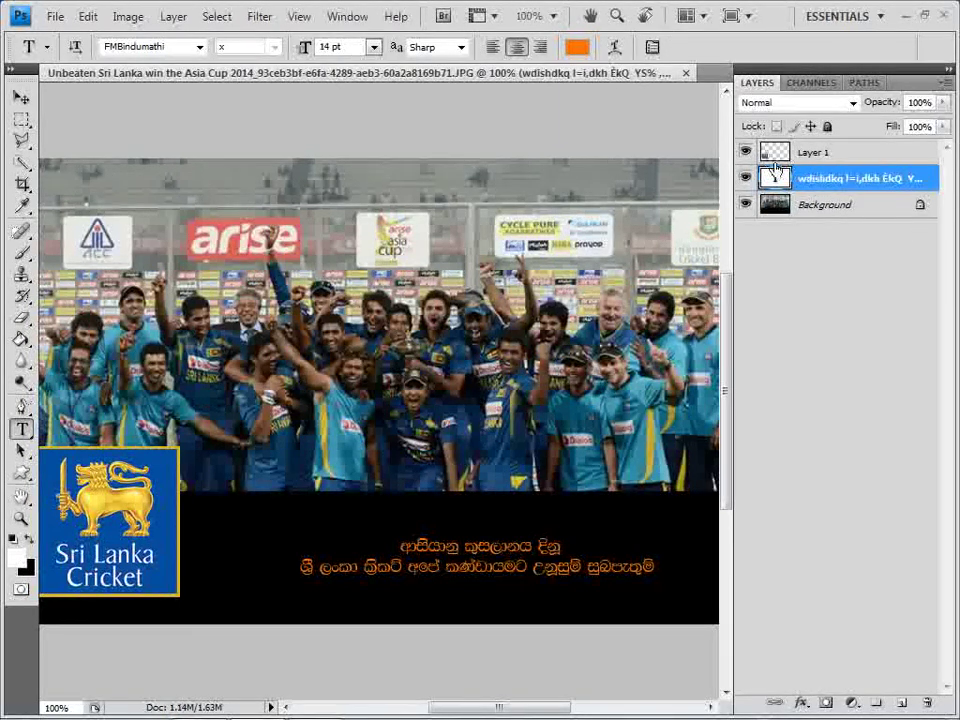
Left-align the caption lines and move the caption up onto the players
{"action": "left_click", "coordinate": [745, 178]}
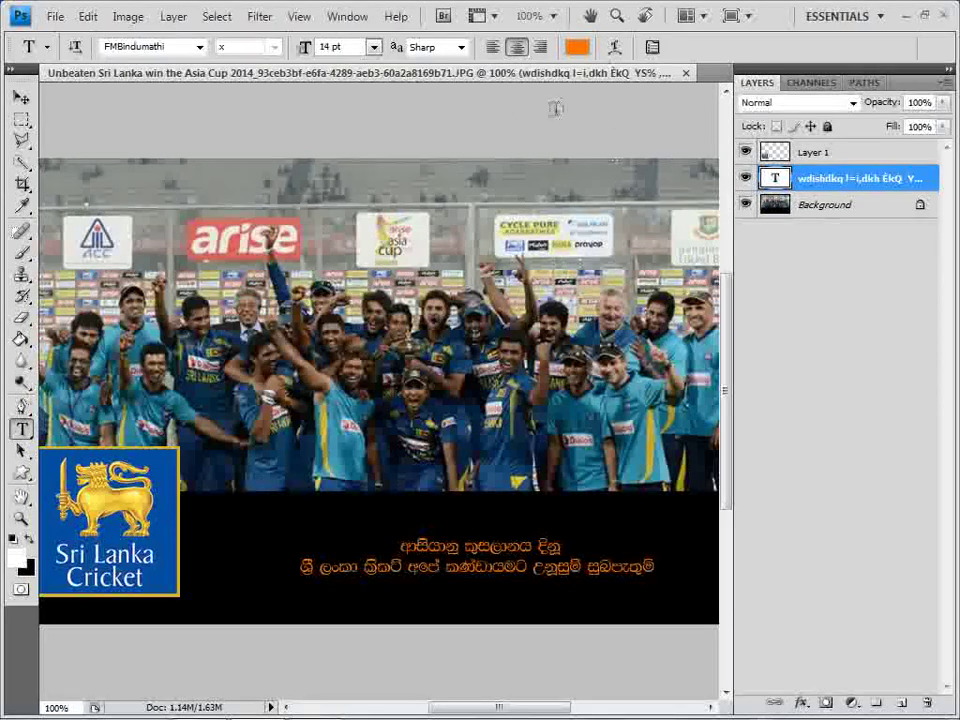
{"action": "left_click", "coordinate": [439, 572]}
{"action": "key", "text": "ctrl+a"}
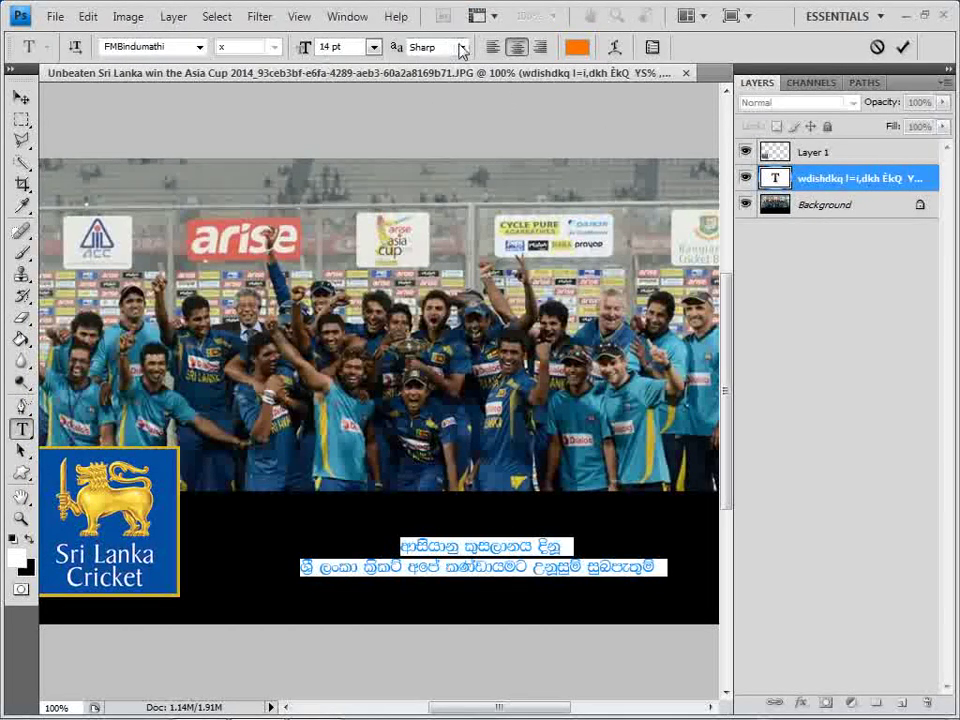
{"action": "left_click", "coordinate": [493, 47]}
{"action": "left_click_drag", "start_coordinate": [576, 590], "coordinate": [378, 448]}
{"action": "key", "text": "ctrl+Return"}
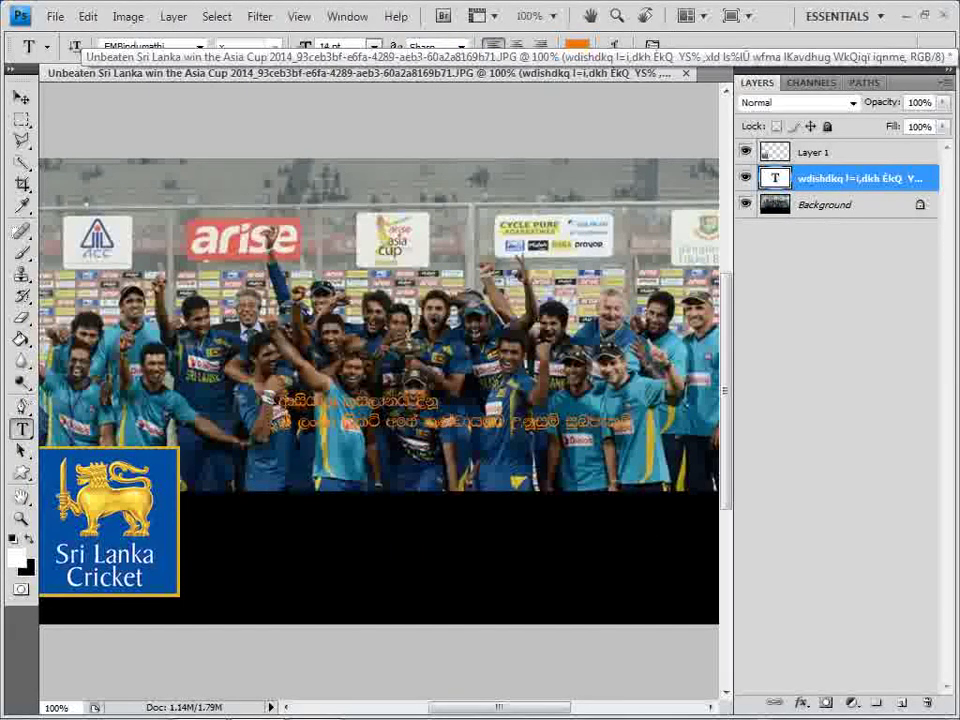
Switch off the Sinhala input keyboard while editing the caption, then commit it
{"action": "left_click_drag", "start_coordinate": [278, 398], "coordinate": [679, 455]}
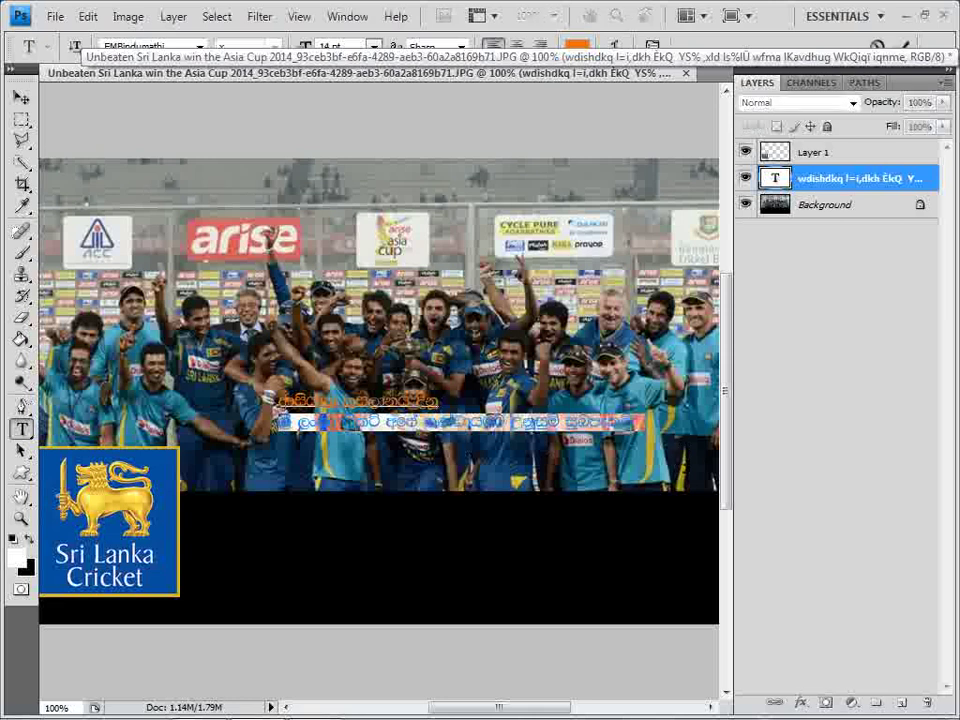
{"action": "key", "text": "ctrl+Return"}
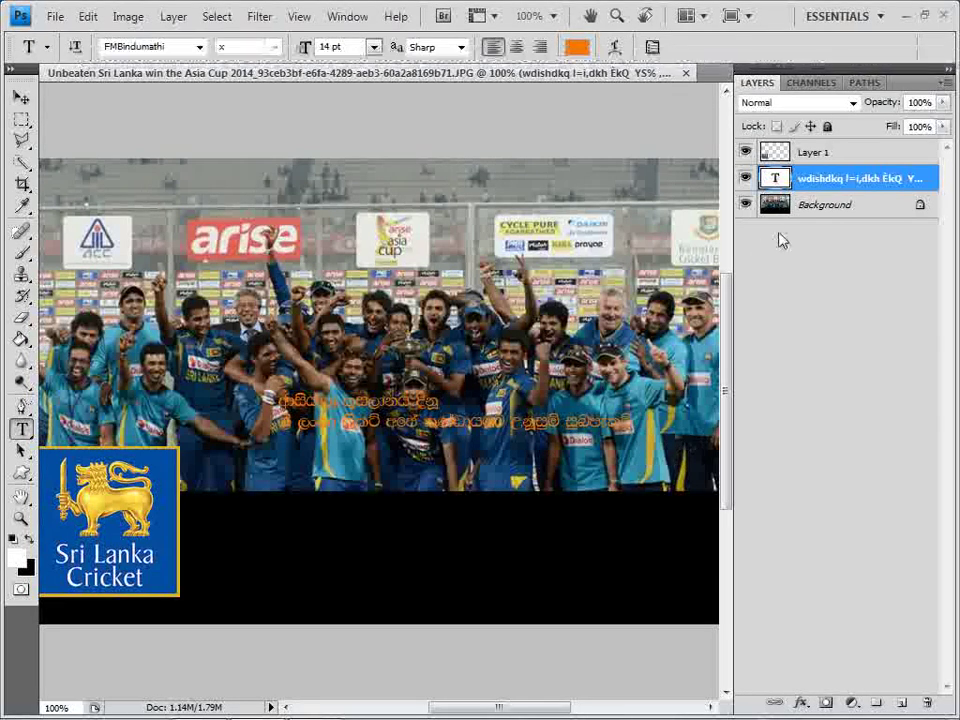
{"action": "left_click", "coordinate": [285, 400]}
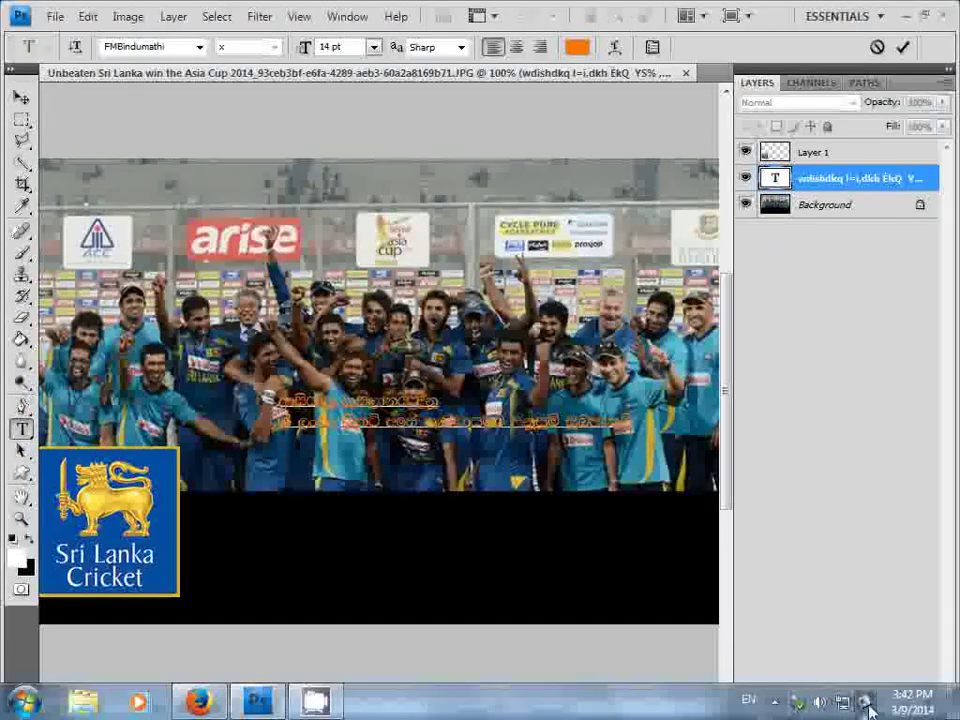
{"action": "left_click", "coordinate": [853, 700]}
{"action": "left_click", "coordinate": [850, 668]}
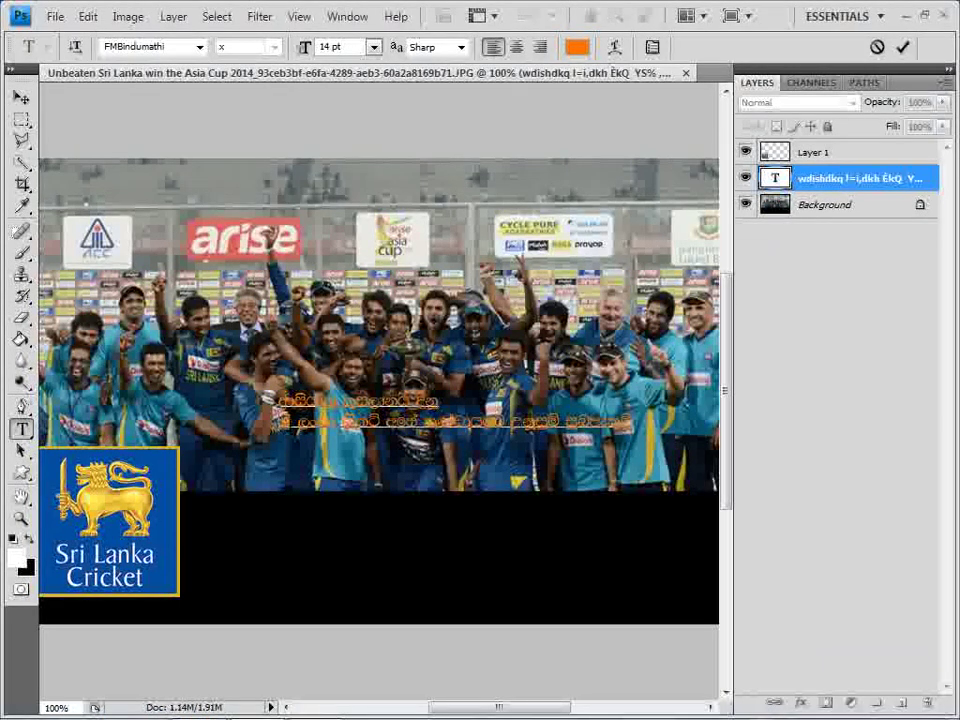
{"action": "key", "text": "ctrl+a"}
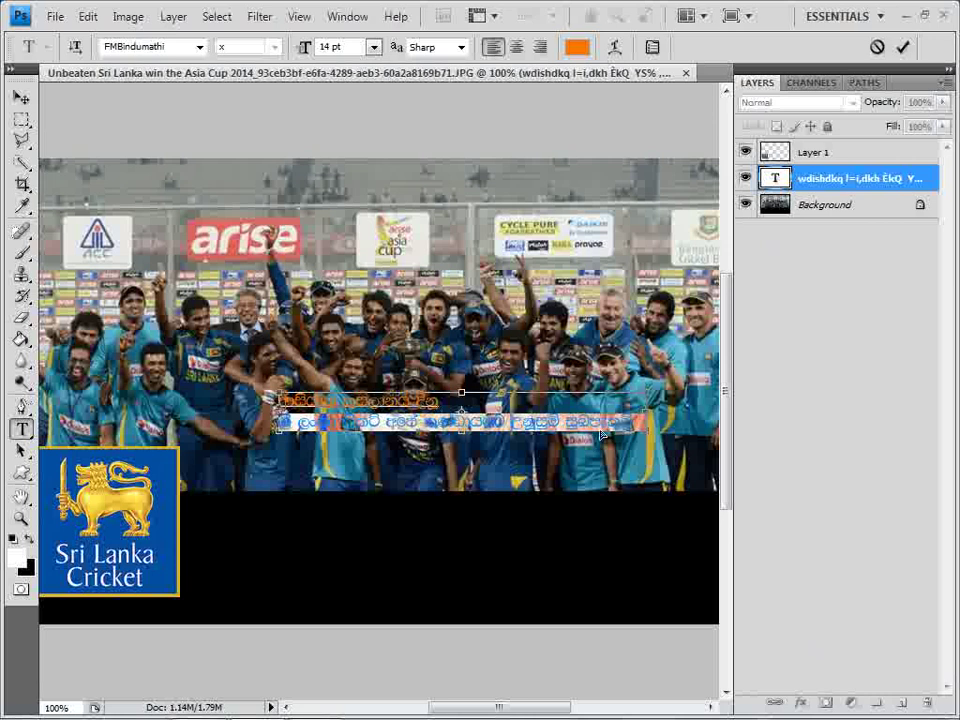
{"action": "key", "text": "ctrl+Return"}
Add a 'wfm' test word on the black band and undo it
{"action": "left_click", "coordinate": [279, 561]}
{"action": "type", "text": "wfm"}
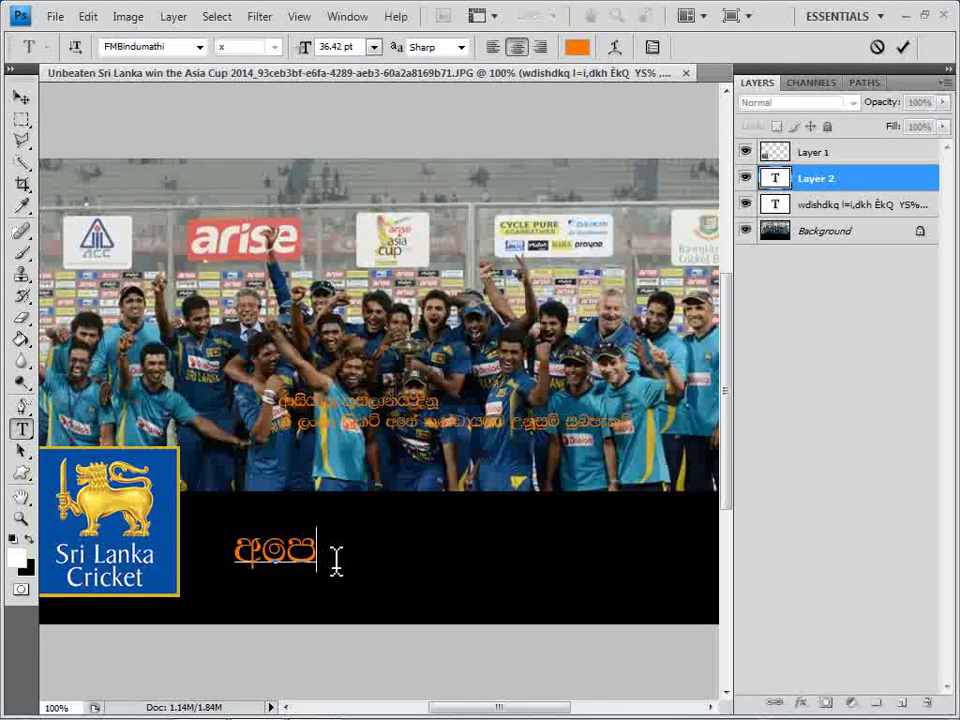
{"action": "key", "text": "ctrl+Return"}
{"action": "key", "text": "ctrl+z"}
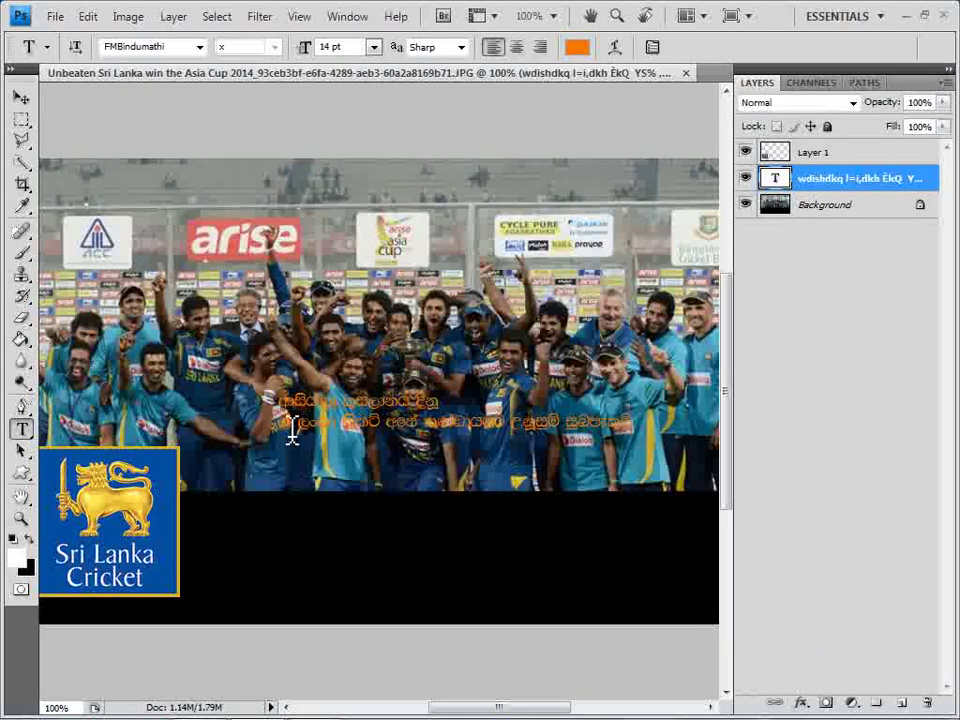
Move the caption down onto the black band and split it into three lines after අපේ
{"action": "left_click", "coordinate": [291, 430]}
{"action": "key", "text": "ctrl+a"}
{"action": "left_click_drag", "start_coordinate": [460, 508], "coordinate": [390, 610]}
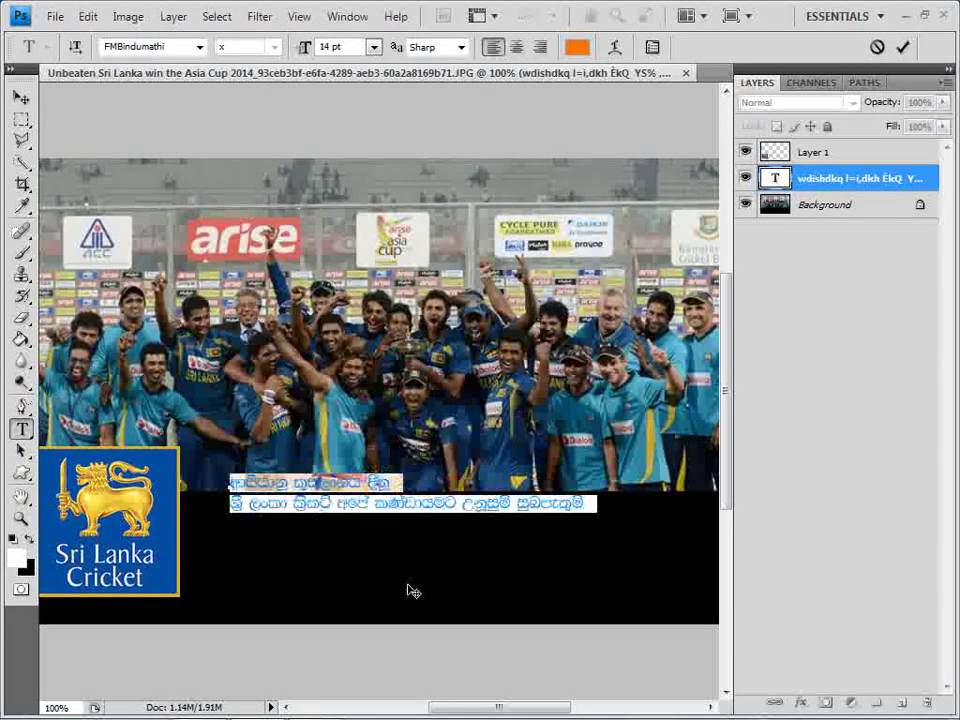
{"action": "left_click", "coordinate": [364, 537]}
{"action": "key", "text": "Return"}
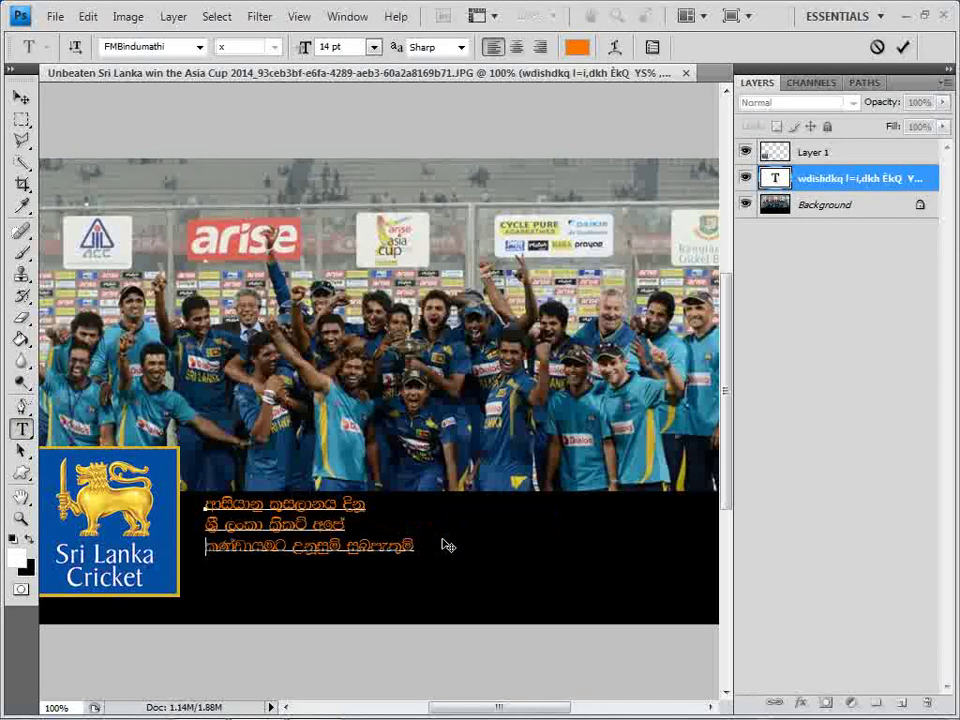
{"action": "left_click_drag", "start_coordinate": [299, 550], "coordinate": [346, 555]}
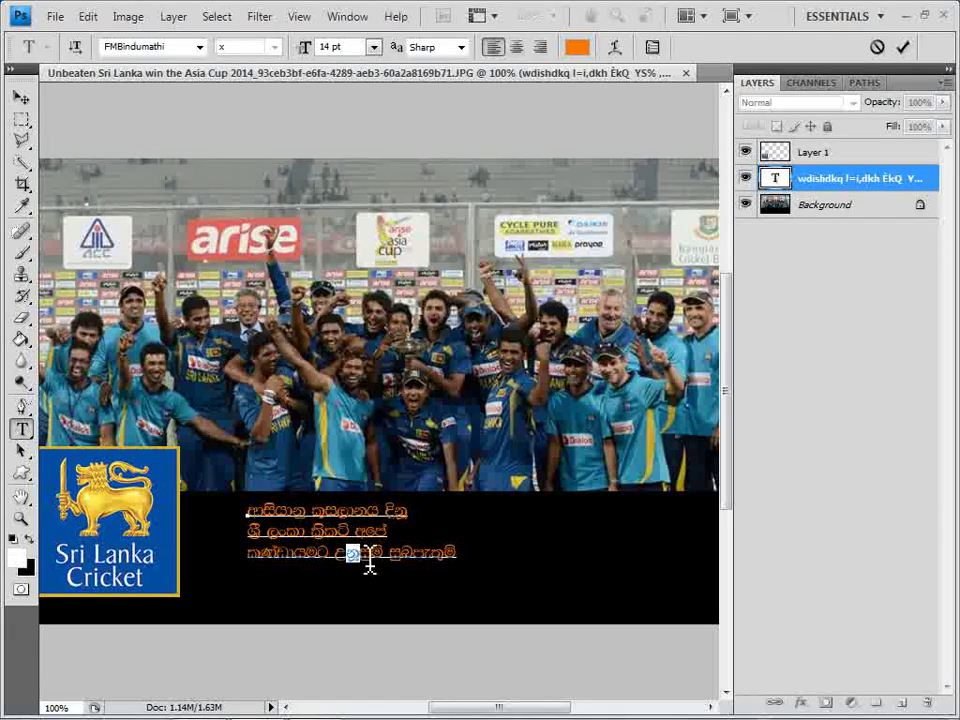
{"action": "type", "text": ";"}
{"action": "key", "text": "ctrl+Return"}
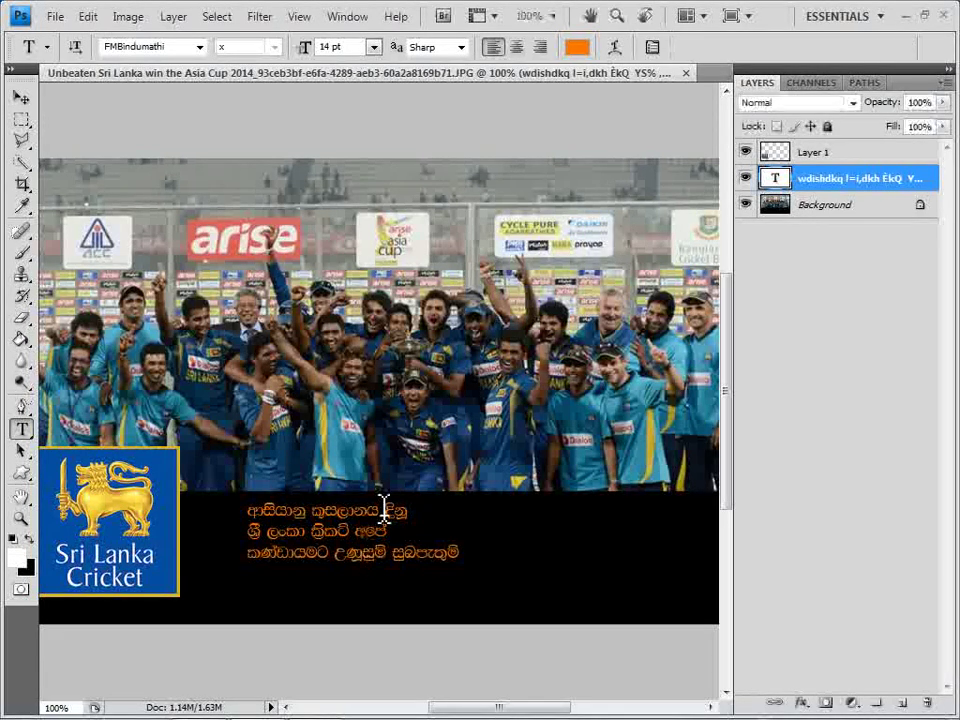
Enlarge the caption block with Free Transform and shift it up and left
{"action": "key", "text": "ctrl+t"}
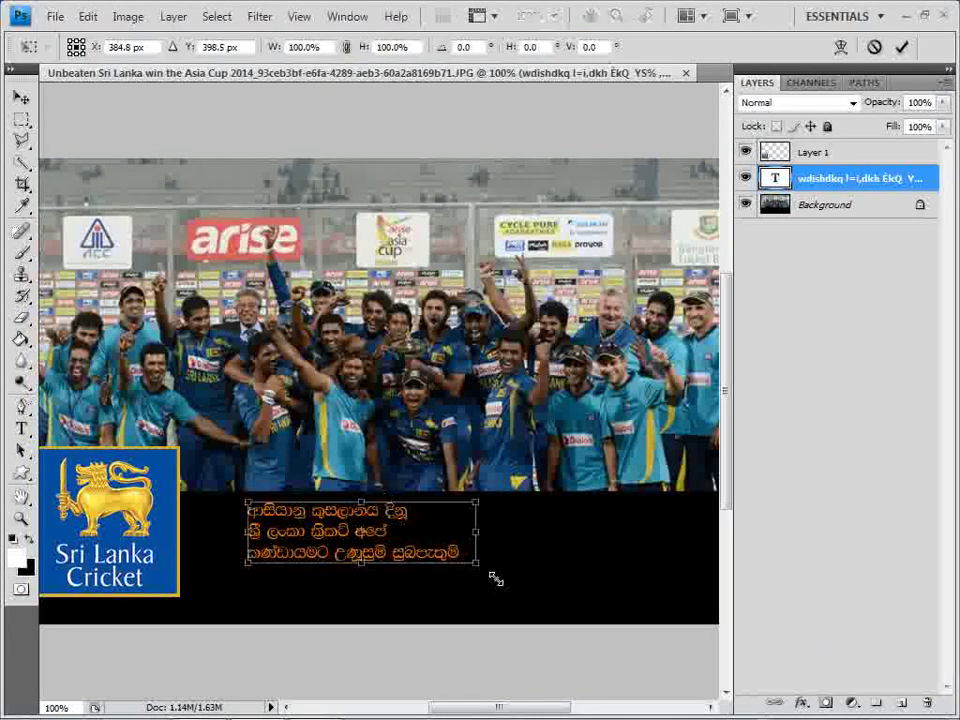
{"action": "left_click_drag", "start_coordinate": [470, 564], "coordinate": [641, 605]}
{"action": "left_click_drag", "start_coordinate": [385, 555], "coordinate": [356, 521]}
{"action": "left_click_drag", "start_coordinate": [612, 582], "coordinate": [643, 596]}
{"action": "key", "text": "Return"}
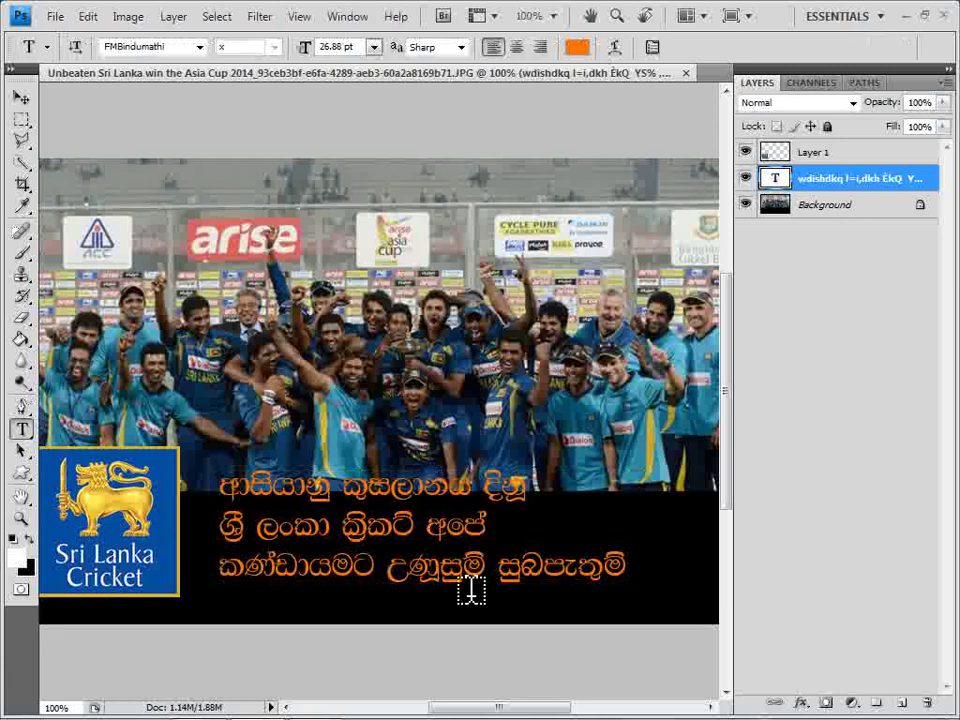
Join the third caption line onto the second, then break it onto a third line again
{"action": "triple_click", "coordinate": [228, 582]}
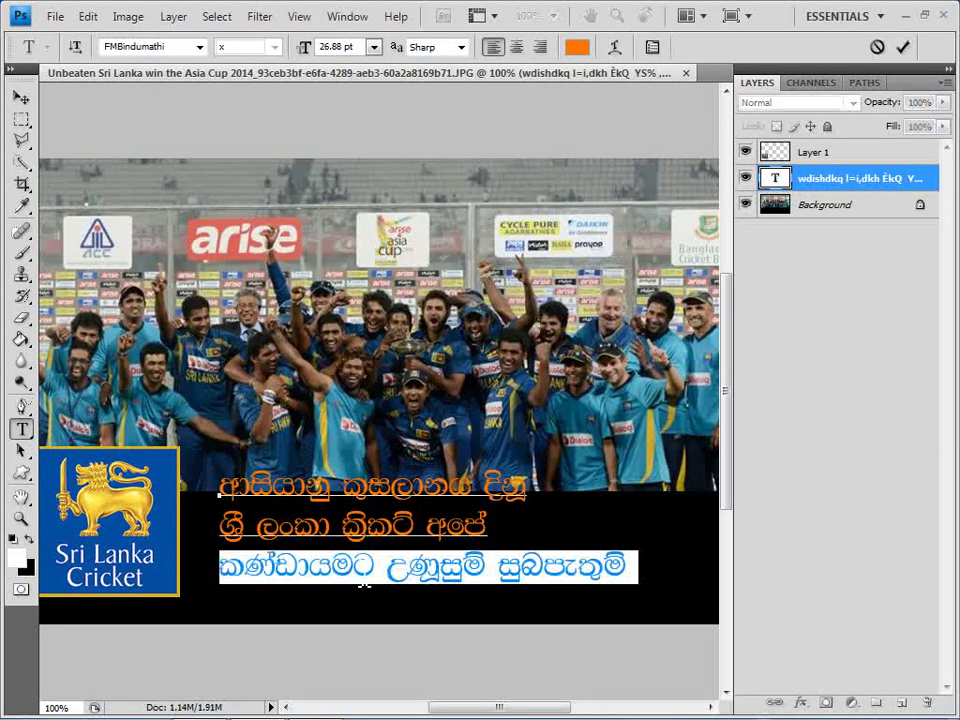
{"action": "left_click", "coordinate": [225, 587]}
{"action": "key", "text": "BackSpace"}
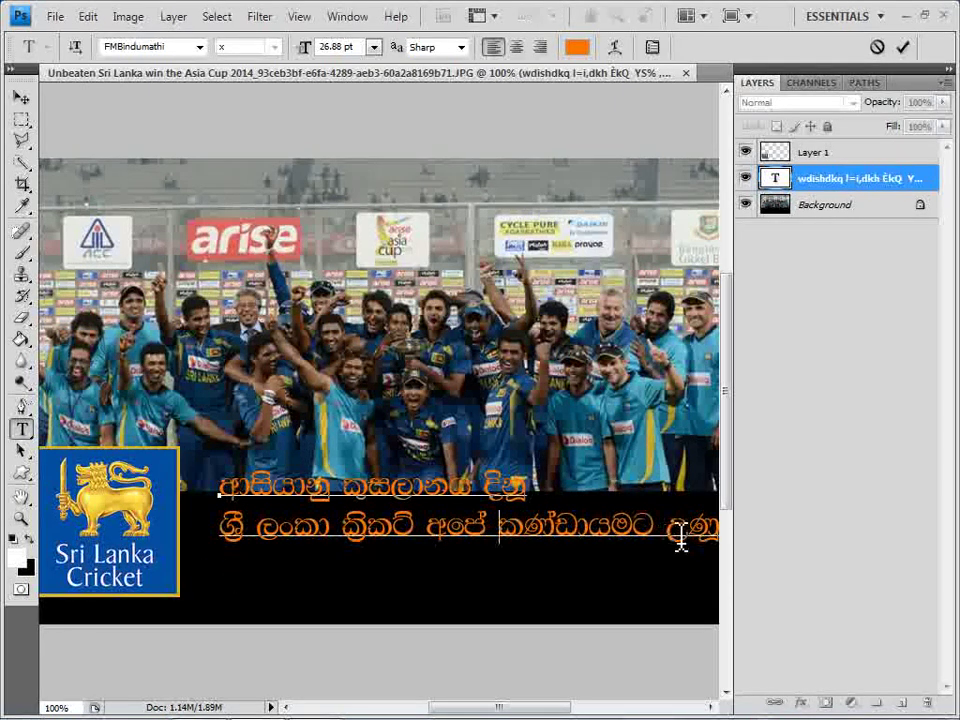
{"action": "key", "text": "Delete"}
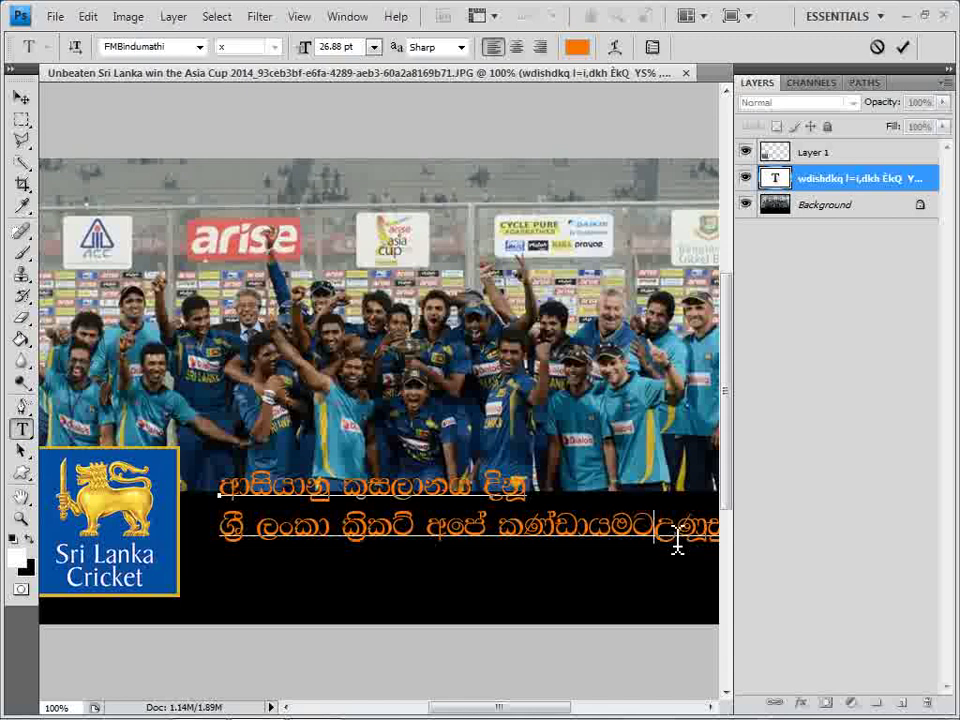
{"action": "key", "text": "BackSpace"}
{"action": "key", "text": "Return"}
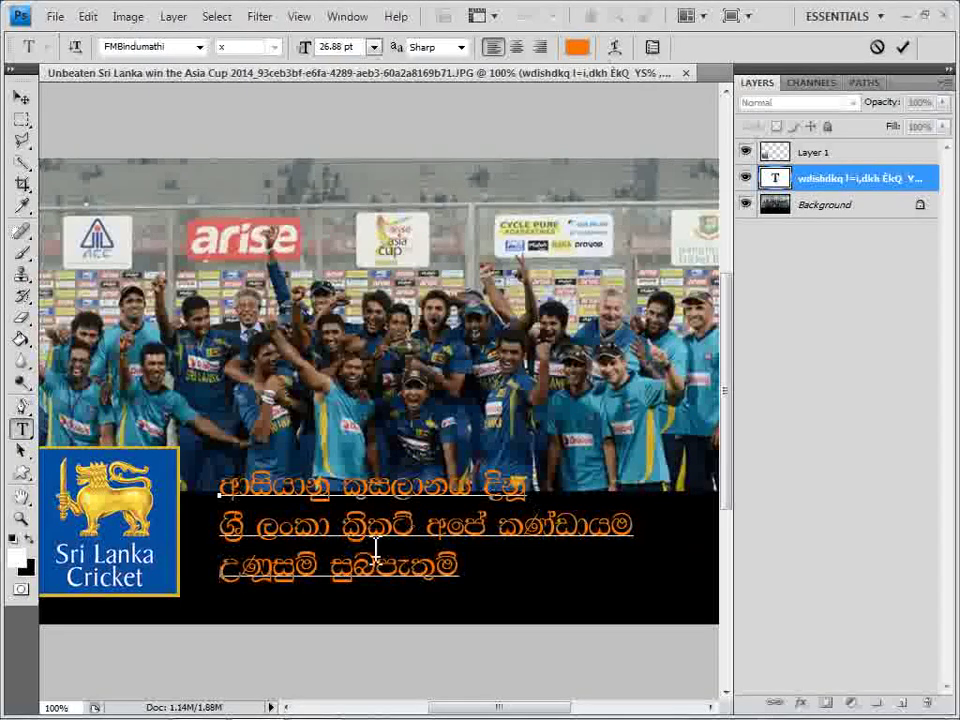
{"action": "key", "text": "shift+End"}
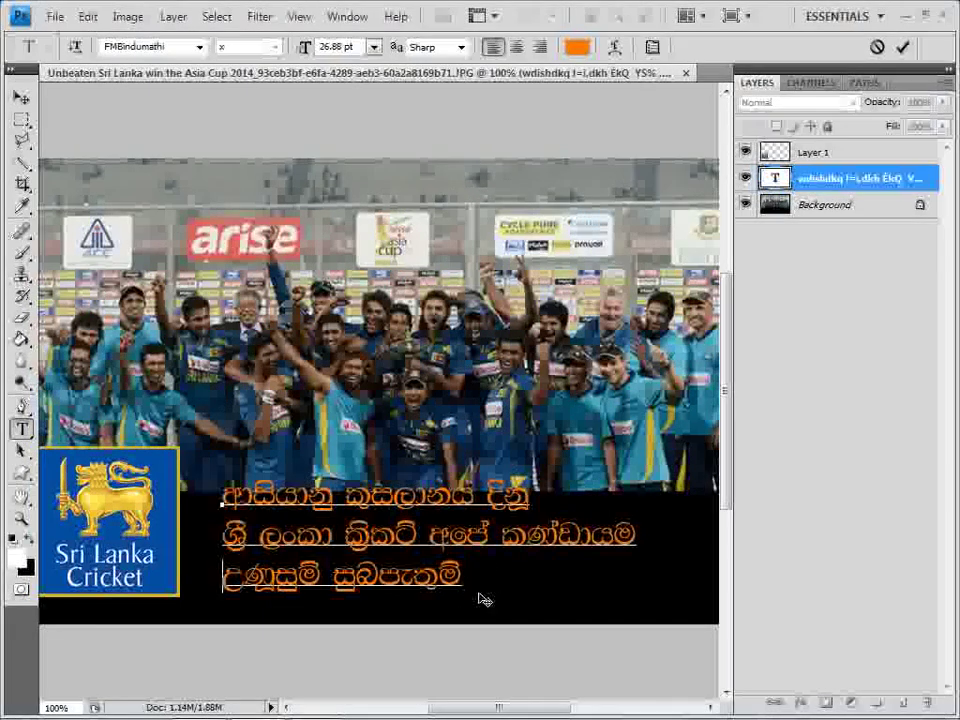
{"action": "key", "text": "shift+Home"}
{"action": "right_click", "coordinate": [246, 576]}
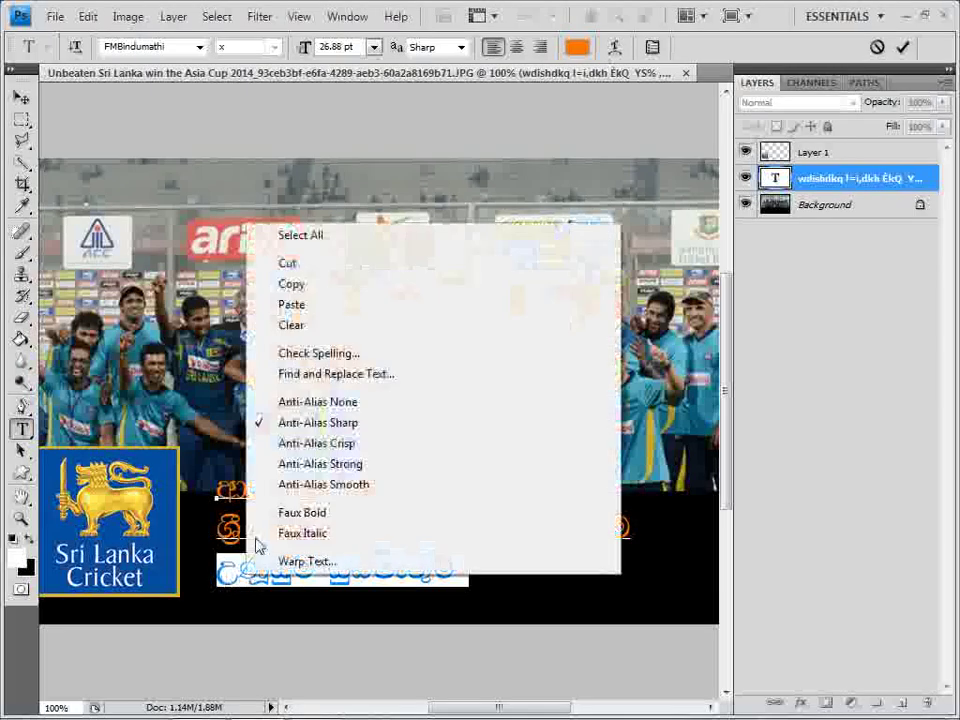
{"action": "left_click", "coordinate": [455, 590]}
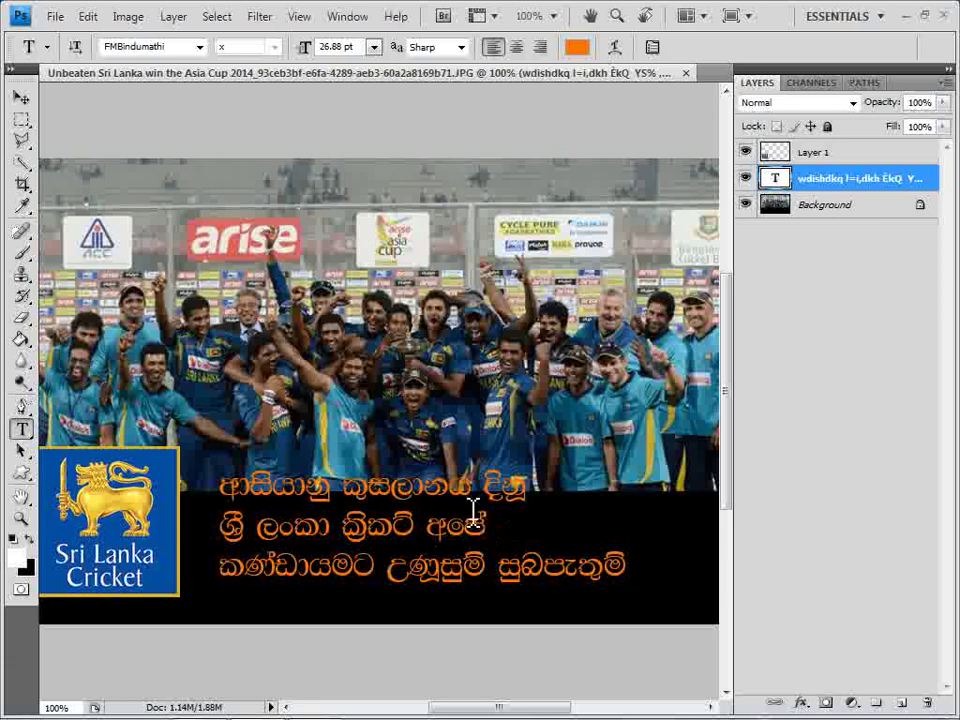
Move the caption slightly lower on the black band
{"action": "scroll", "coordinate": [473, 510], "scroll_direction": "down", "scroll_amount": 1}
{"action": "scroll", "coordinate": [522, 488], "scroll_direction": "down", "scroll_amount": 1}
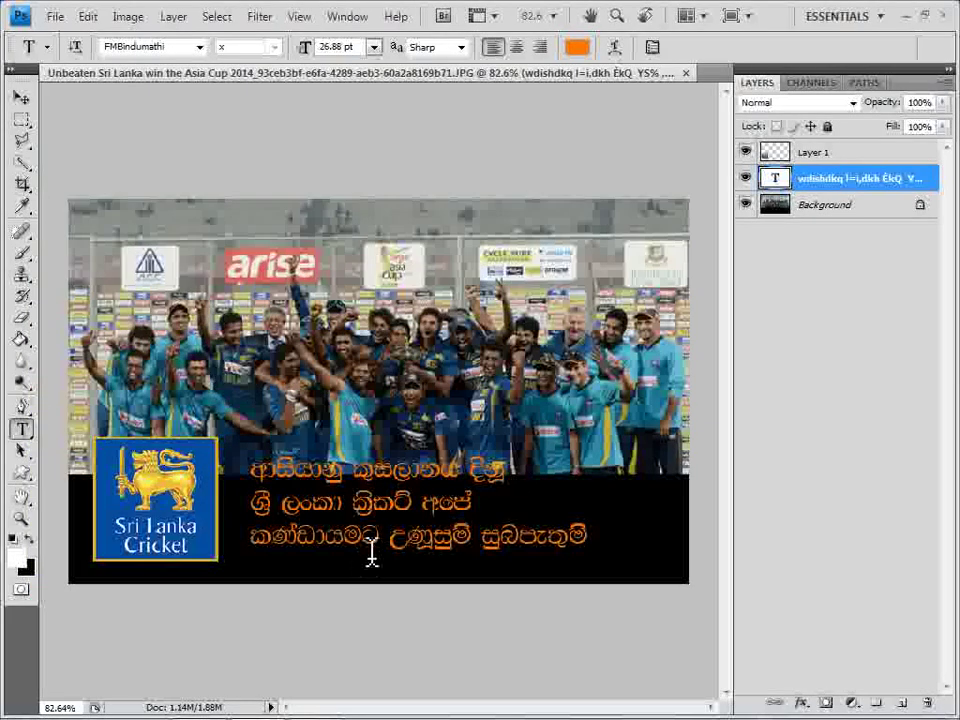
{"action": "left_click", "coordinate": [21, 96]}
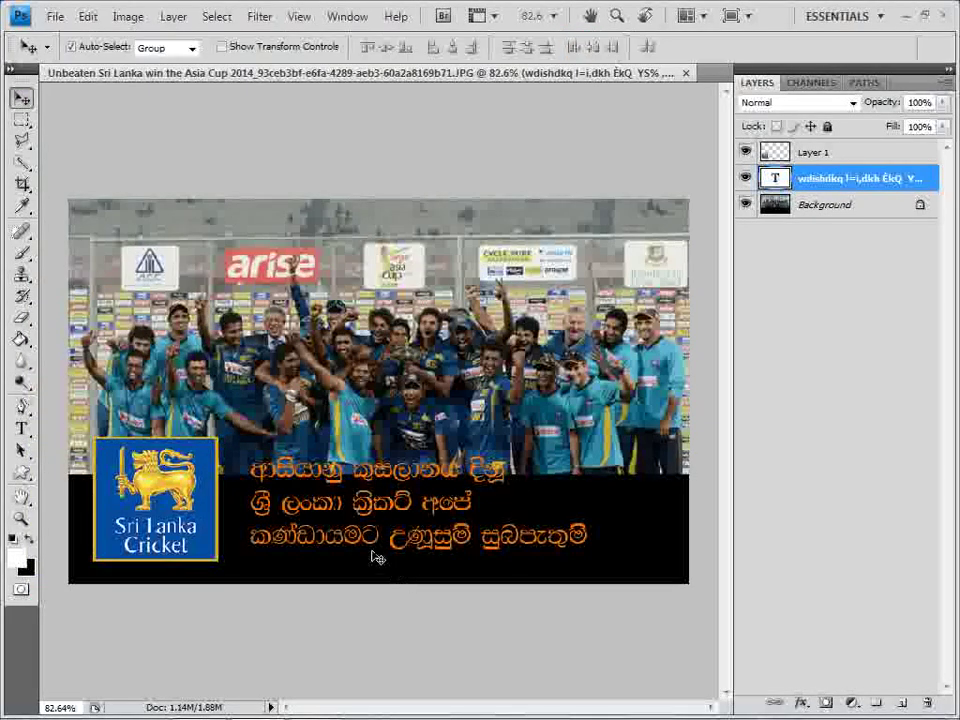
{"action": "left_click_drag", "start_coordinate": [344, 540], "coordinate": [337, 552]}
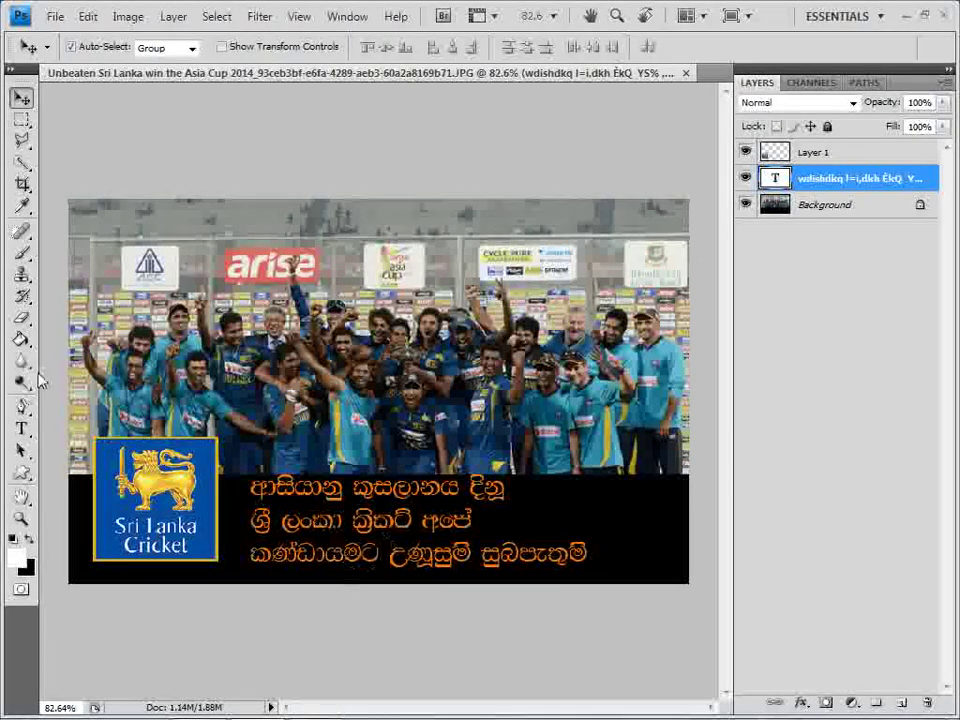
Edit the word අපේ on line two and nudge the caption block upward
{"action": "left_click", "coordinate": [21, 428]}
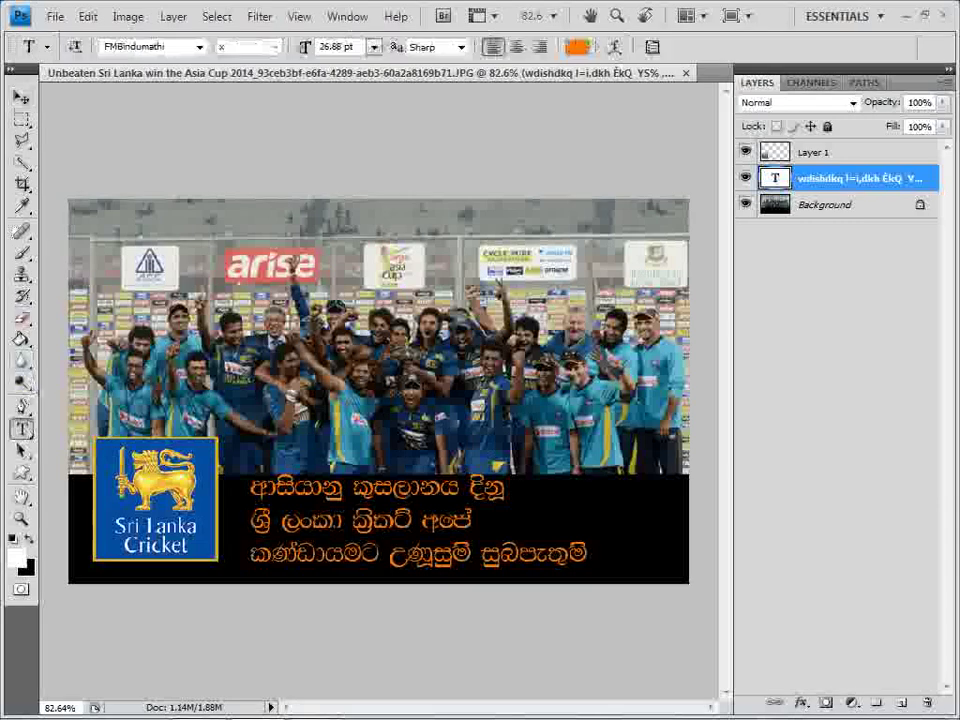
{"action": "double_click", "coordinate": [428, 527]}
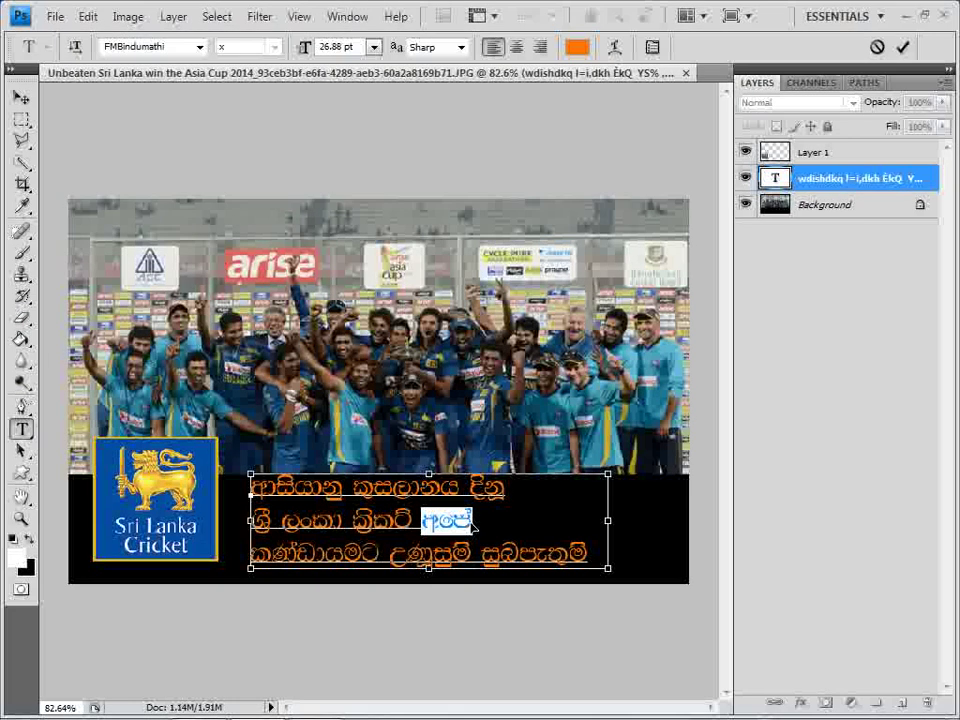
{"action": "key", "text": "BackSpace"}
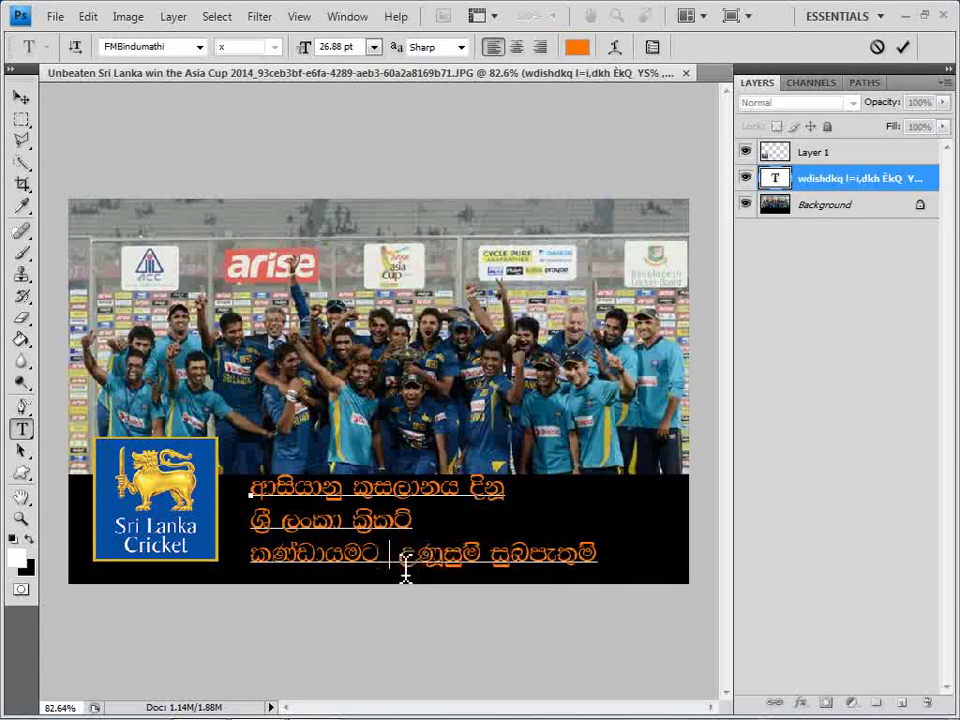
{"action": "type", "text": "wfma"}
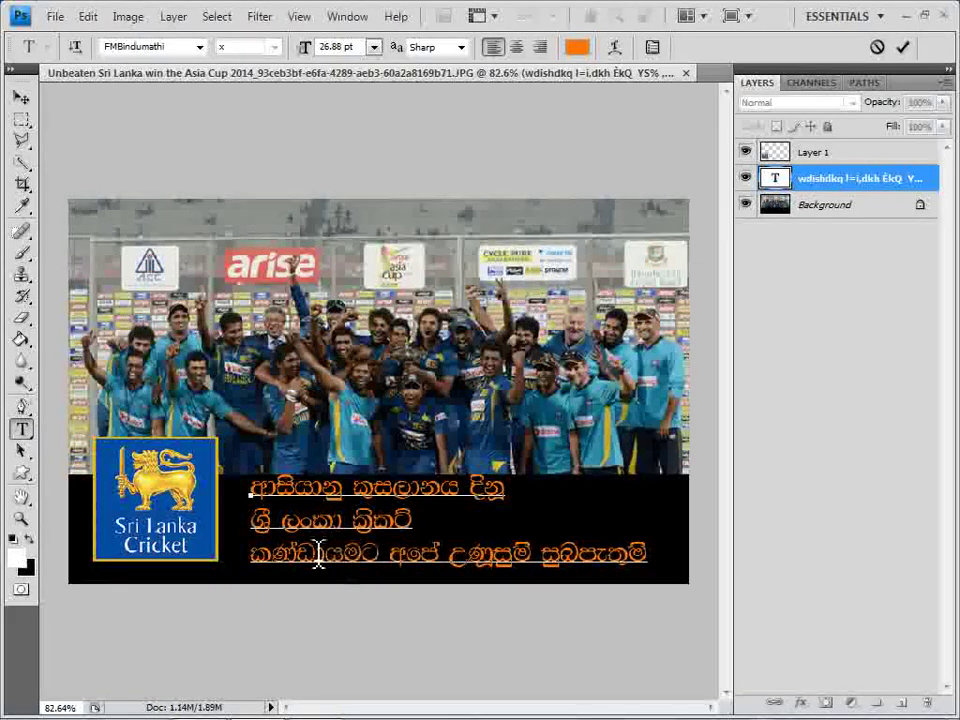
{"action": "triple_click", "coordinate": [262, 563]}
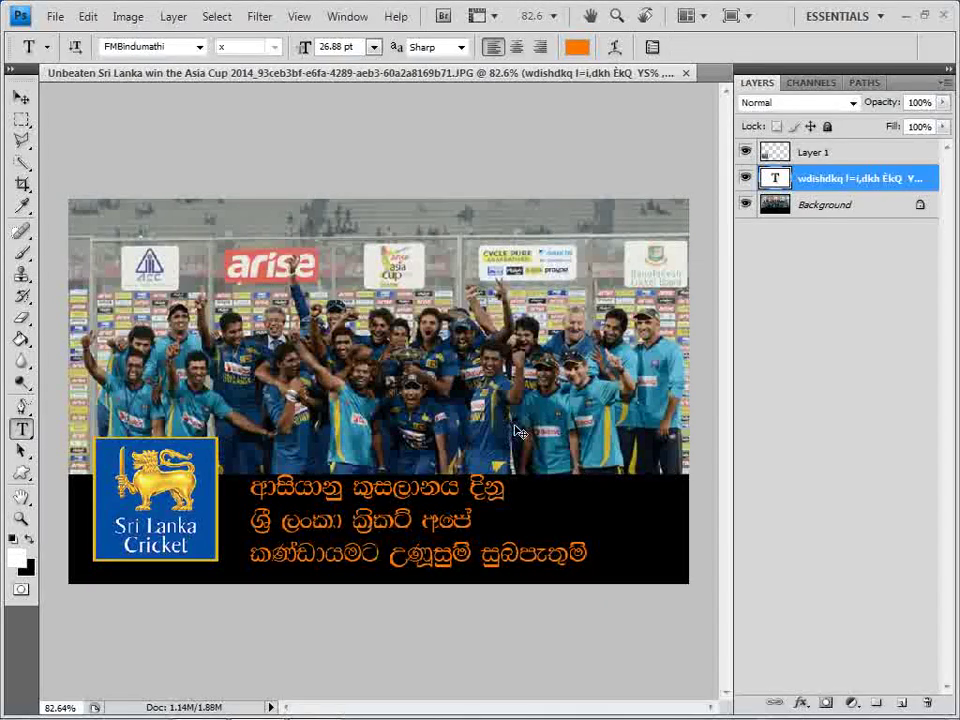
{"action": "left_click", "coordinate": [21, 94]}
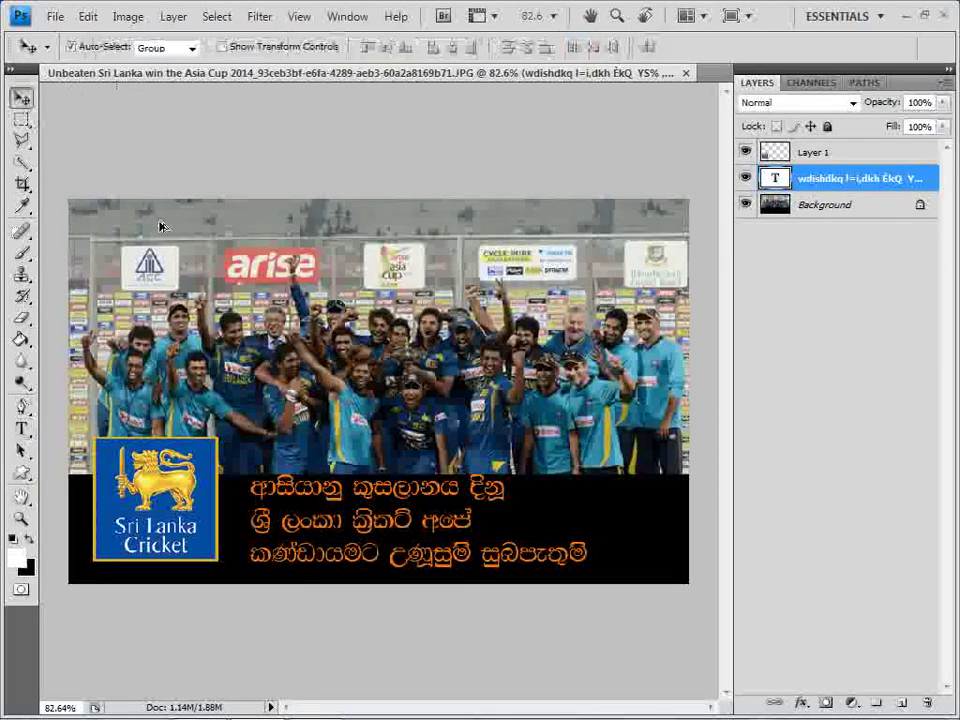
{"action": "key", "text": "shift+Up"}
{"action": "key", "text": "shift+Up"}
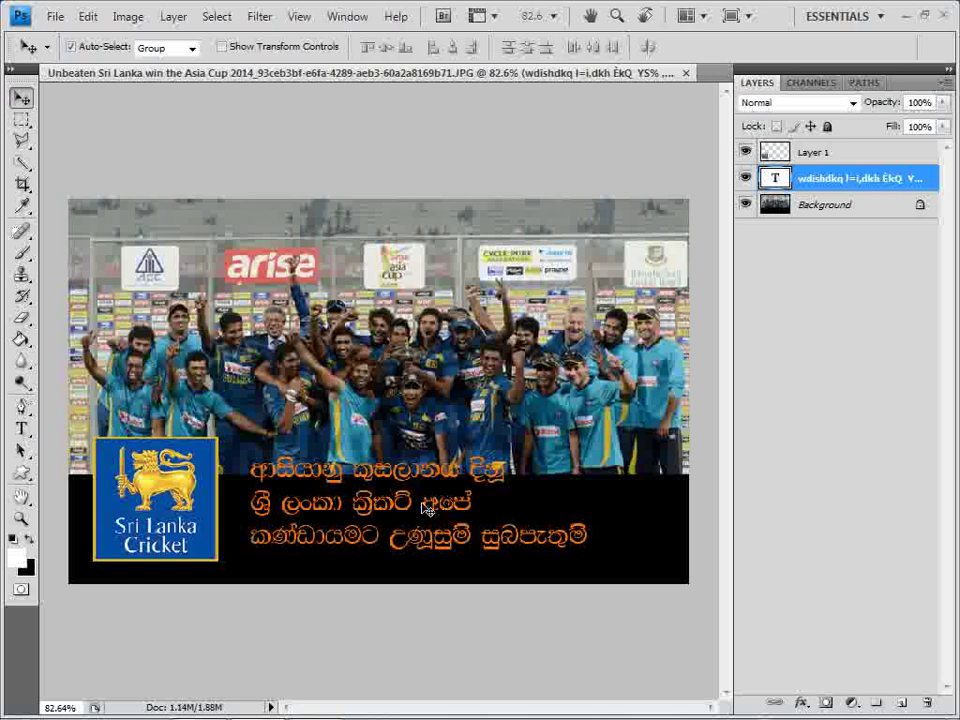
Move අපේ from line two to after කණ්ඩායමට on the third line, then commit
{"action": "key", "text": "t"}
{"action": "double_click", "coordinate": [470, 502]}
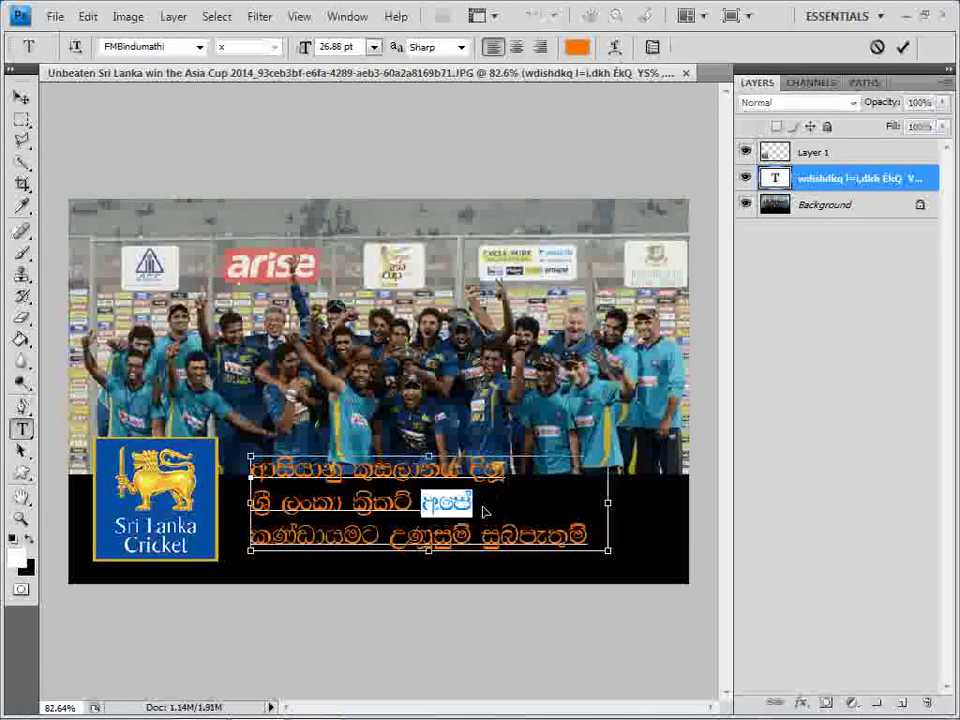
{"action": "key", "text": "BackSpace"}
{"action": "left_click", "coordinate": [386, 537]}
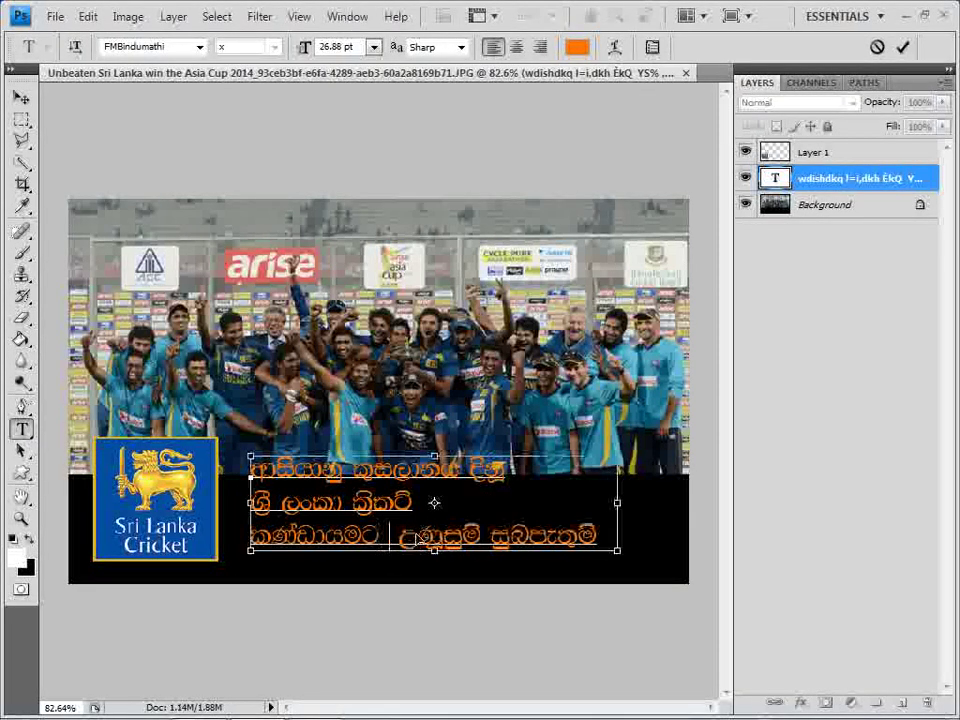
{"action": "key", "text": "ctrl+v"}
{"action": "key", "text": "ctrl+Return"}
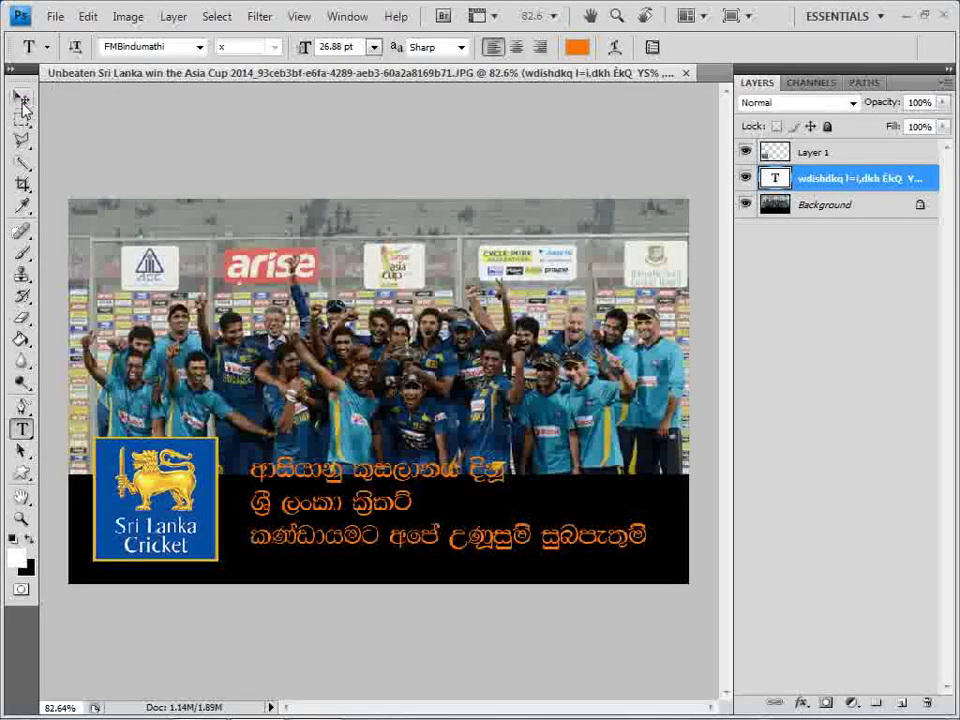
Shift the caption slightly left and down, and make its first line white
{"action": "left_click", "coordinate": [23, 102]}
{"action": "left_click_drag", "start_coordinate": [272, 536], "coordinate": [263, 556]}
{"action": "key", "text": "t"}
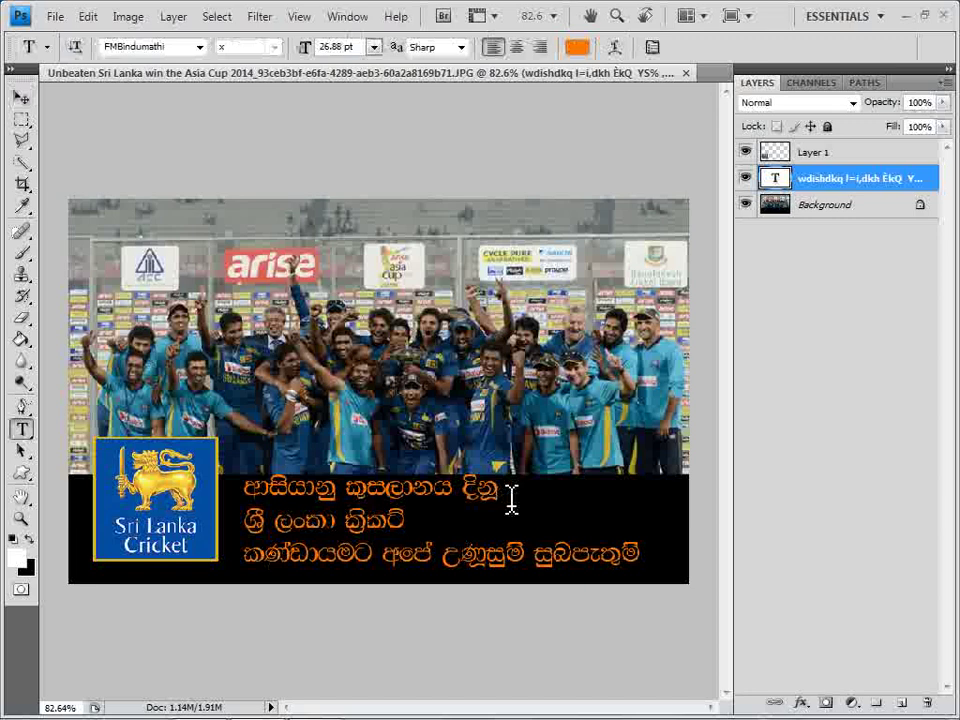
{"action": "left_click", "coordinate": [511, 500]}
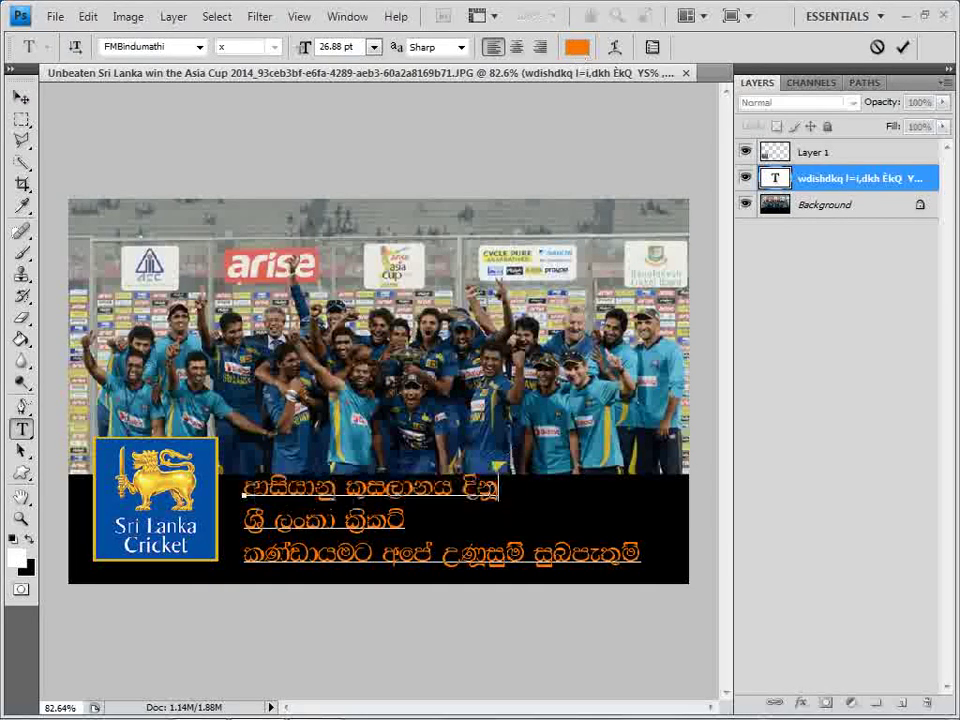
{"action": "left_click_drag", "start_coordinate": [511, 495], "coordinate": [243, 495]}
{"action": "left_click", "coordinate": [577, 47]}
{"action": "left_click", "coordinate": [454, 238]}
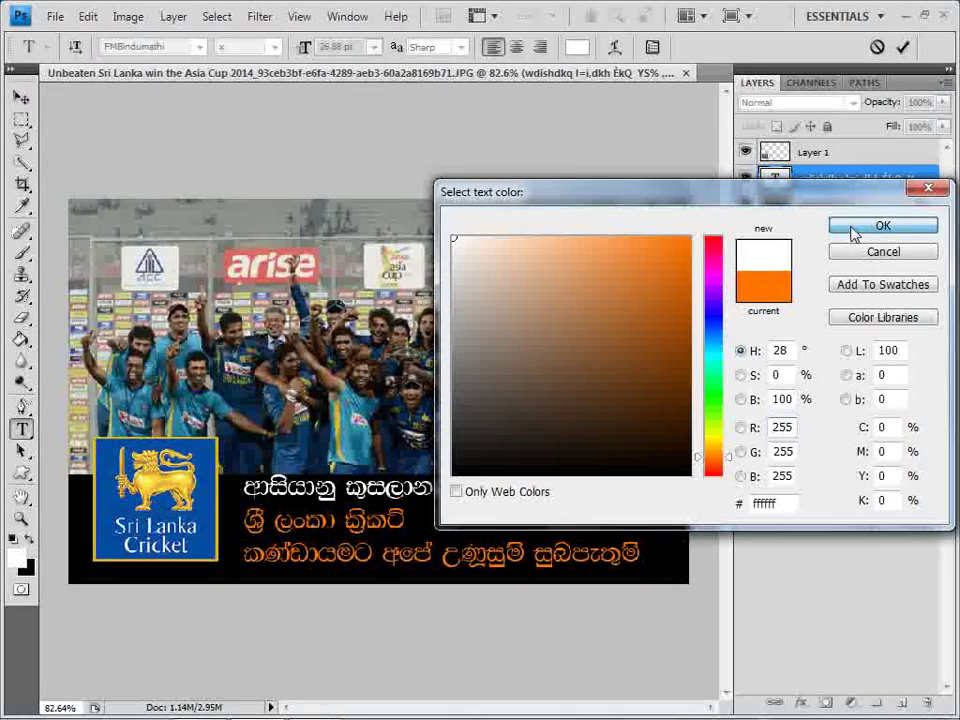
{"action": "left_click", "coordinate": [853, 233]}
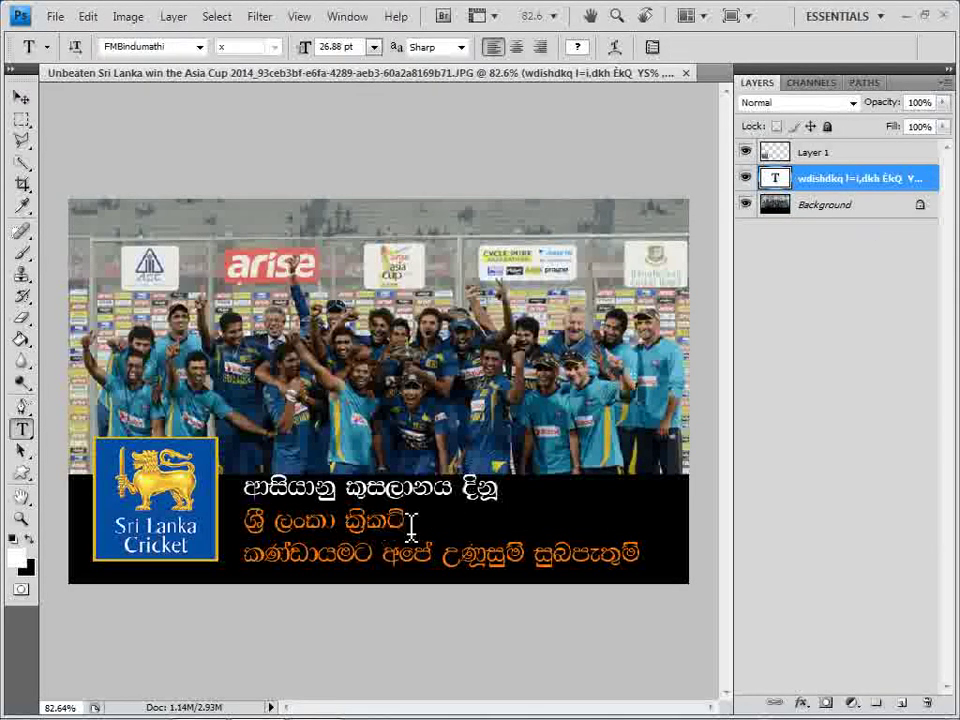
Set the caption's first line to 30 pt
{"action": "left_click_drag", "start_coordinate": [410, 522], "coordinate": [243, 522]}
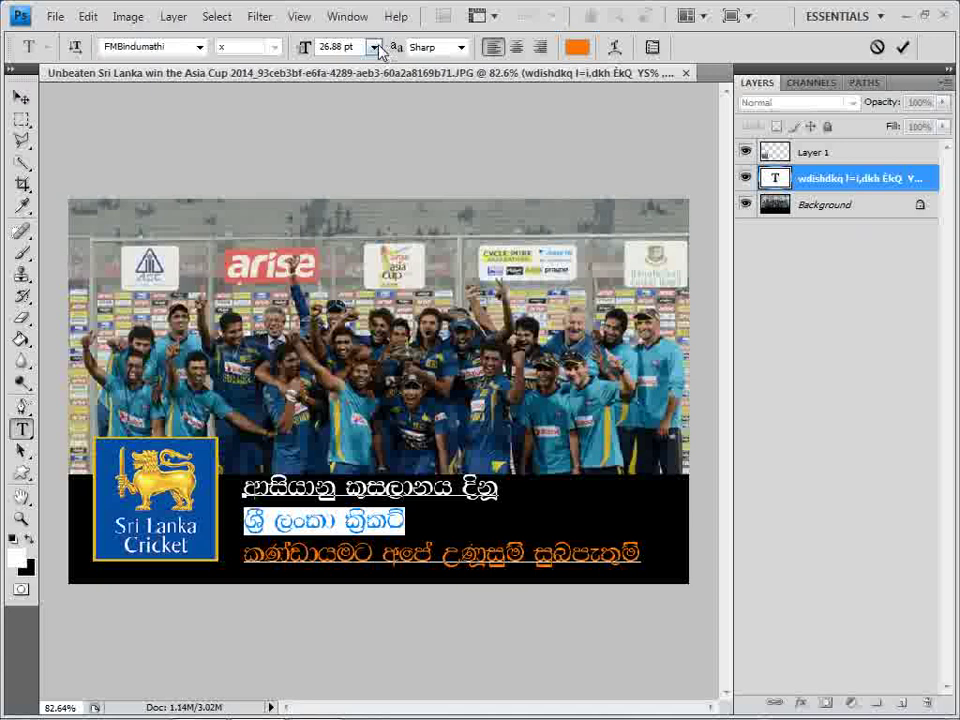
{"action": "left_click_drag", "start_coordinate": [505, 488], "coordinate": [243, 488]}
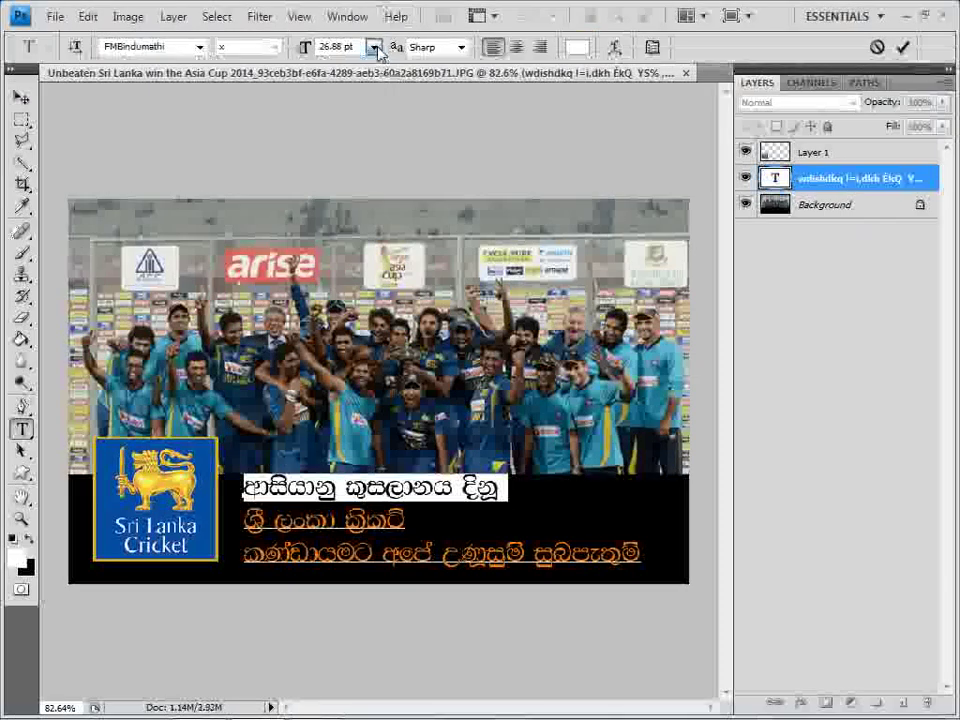
{"action": "left_click", "coordinate": [374, 47]}
{"action": "left_click", "coordinate": [362, 284]}
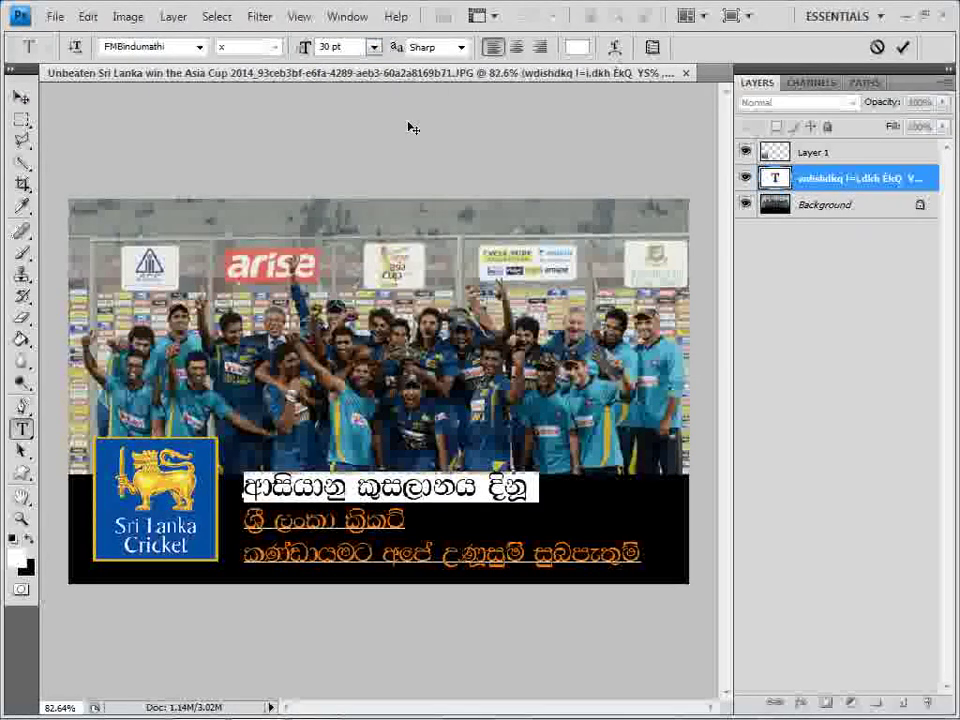
{"action": "left_click", "coordinate": [456, 246]}
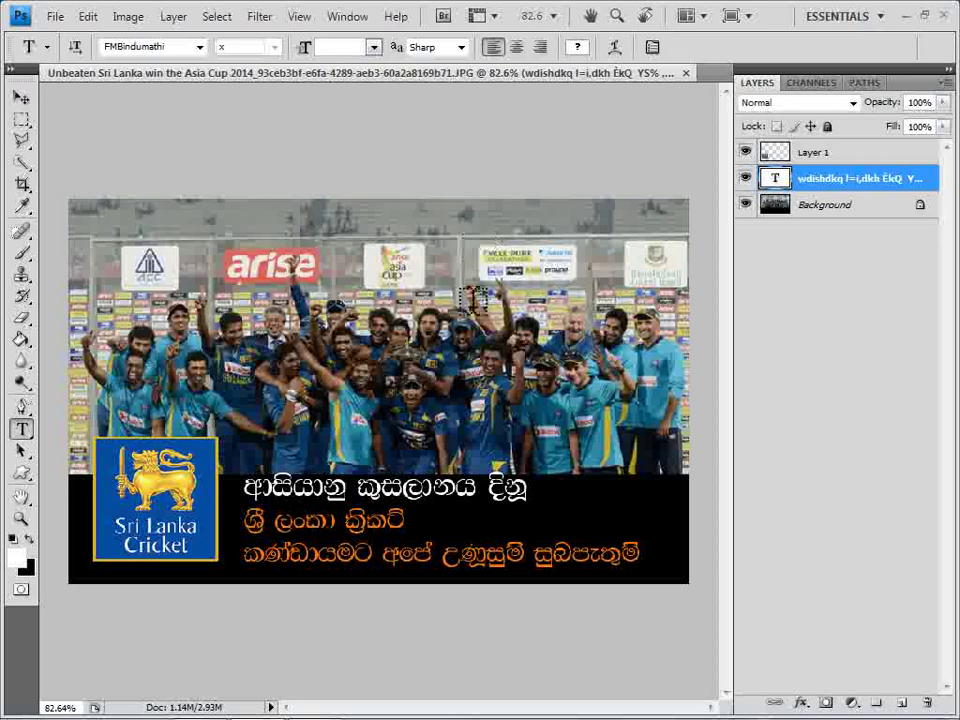
Nudge the caption text layer slightly down with the Move tool
{"action": "key", "text": "v"}
{"action": "left_click_drag", "start_coordinate": [412, 505], "coordinate": [408, 485]}
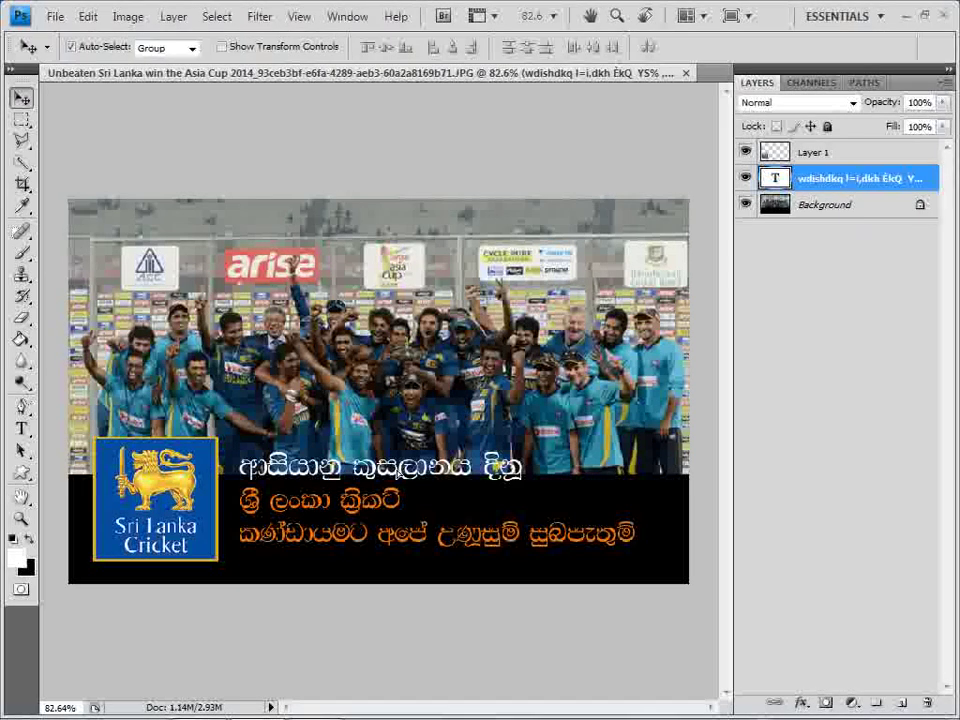
{"action": "key", "text": "shift+Down"}
{"action": "key", "text": "shift+Down"}
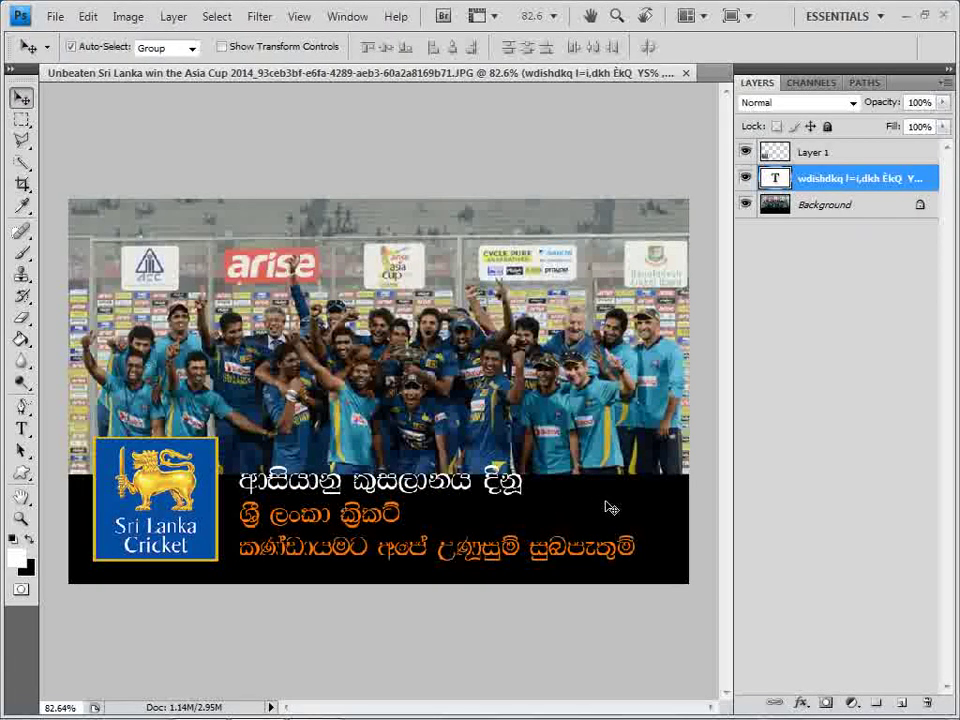
{"action": "right_click", "coordinate": [316, 516]}
{"action": "left_click", "coordinate": [318, 518]}
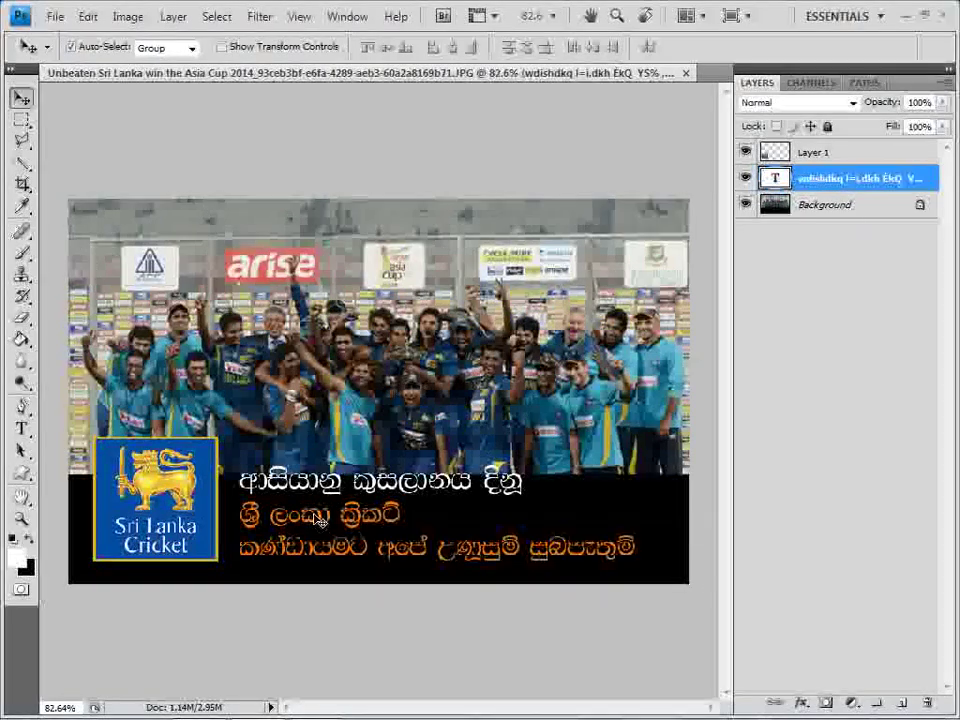
{"action": "left_click_drag", "start_coordinate": [316, 518], "coordinate": [316, 522]}
Enlarge the second caption line to 36 pt
{"action": "key", "text": "t"}
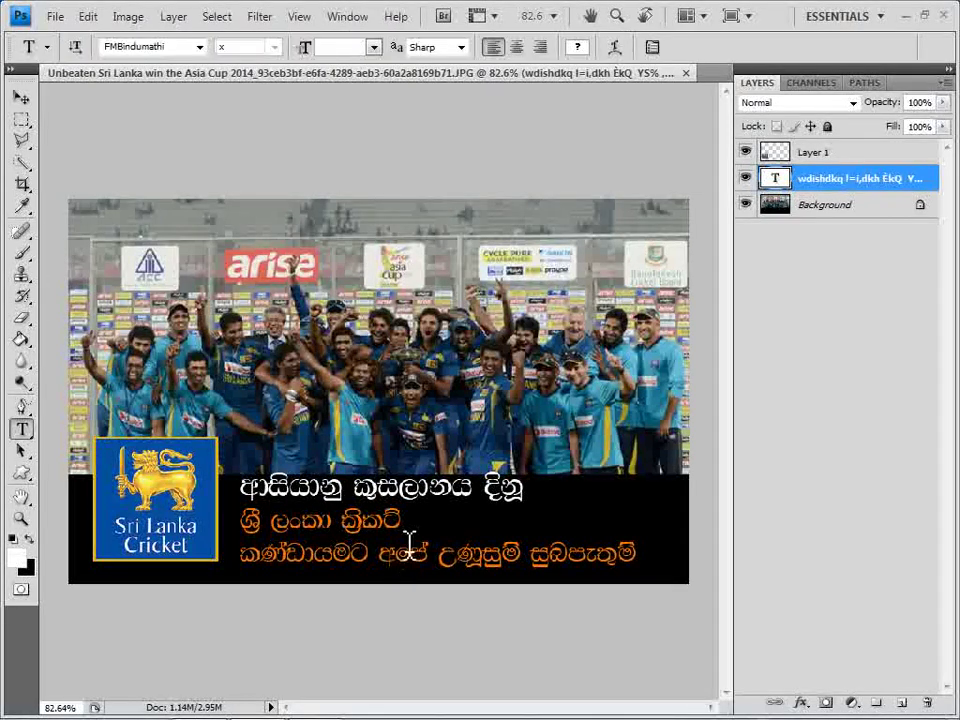
{"action": "triple_click", "coordinate": [410, 522]}
{"action": "left_click", "coordinate": [372, 47]}
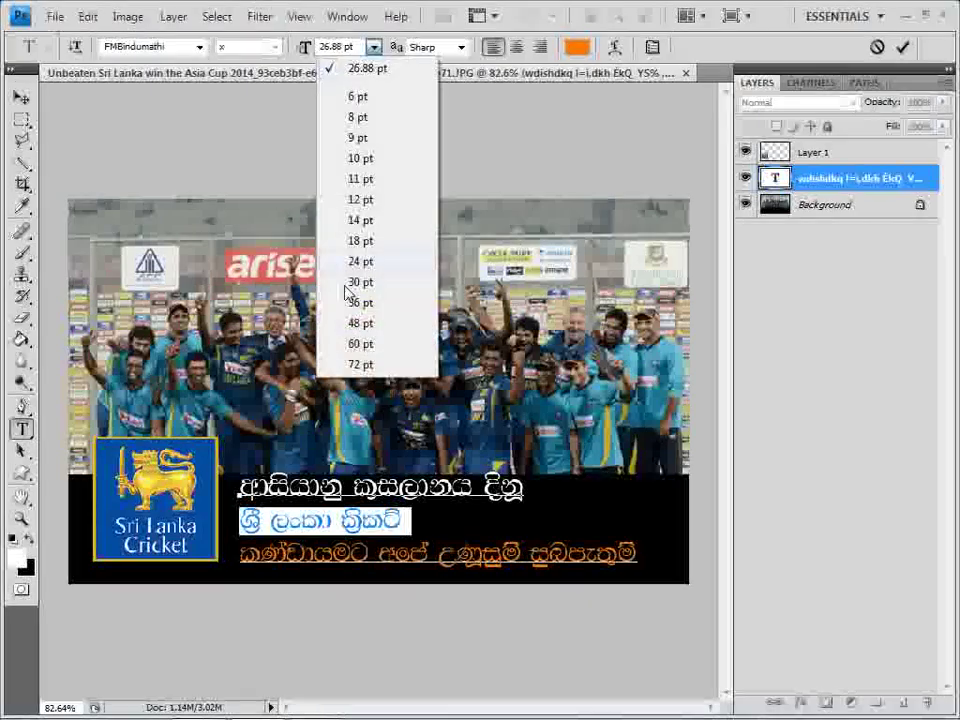
{"action": "left_click", "coordinate": [352, 318]}
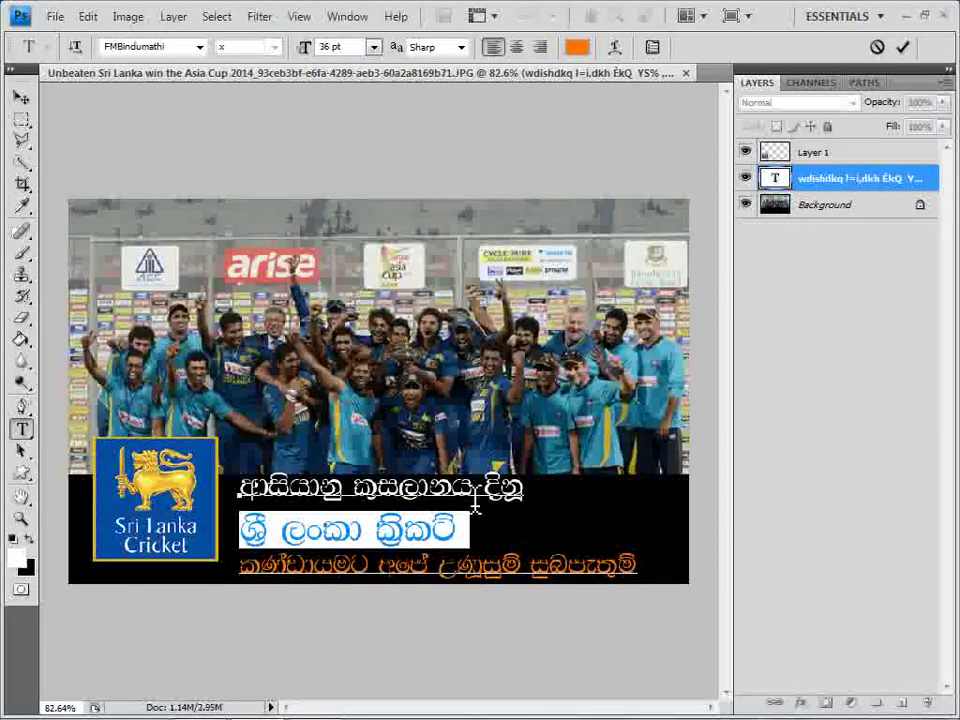
{"action": "key", "text": "ctrl+Return"}
Recolour the second caption line golden yellow (ffb300)
{"action": "left_click", "coordinate": [483, 535]}
{"action": "key", "text": "ctrl+a"}
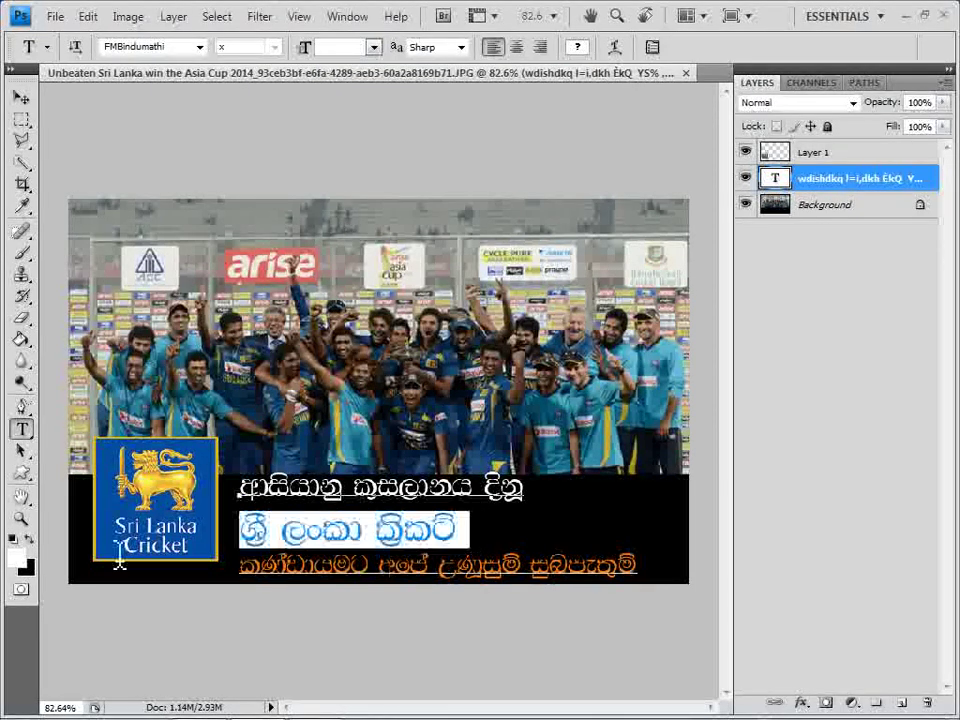
{"action": "left_click", "coordinate": [576, 47]}
{"action": "left_click_drag", "start_coordinate": [712, 475], "coordinate": [714, 467]}
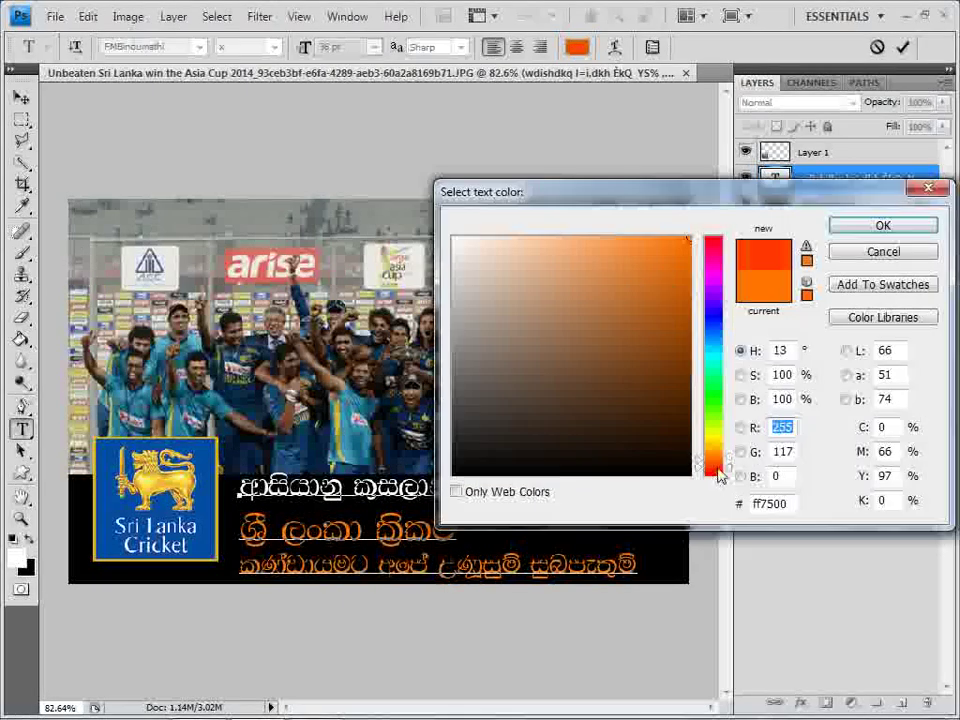
{"action": "left_click", "coordinate": [674, 300]}
{"action": "left_click", "coordinate": [150, 495]}
{"action": "left_click", "coordinate": [165, 470]}
{"action": "left_click", "coordinate": [691, 237]}
{"action": "left_click", "coordinate": [637, 238]}
{"action": "left_click", "coordinate": [846, 230]}
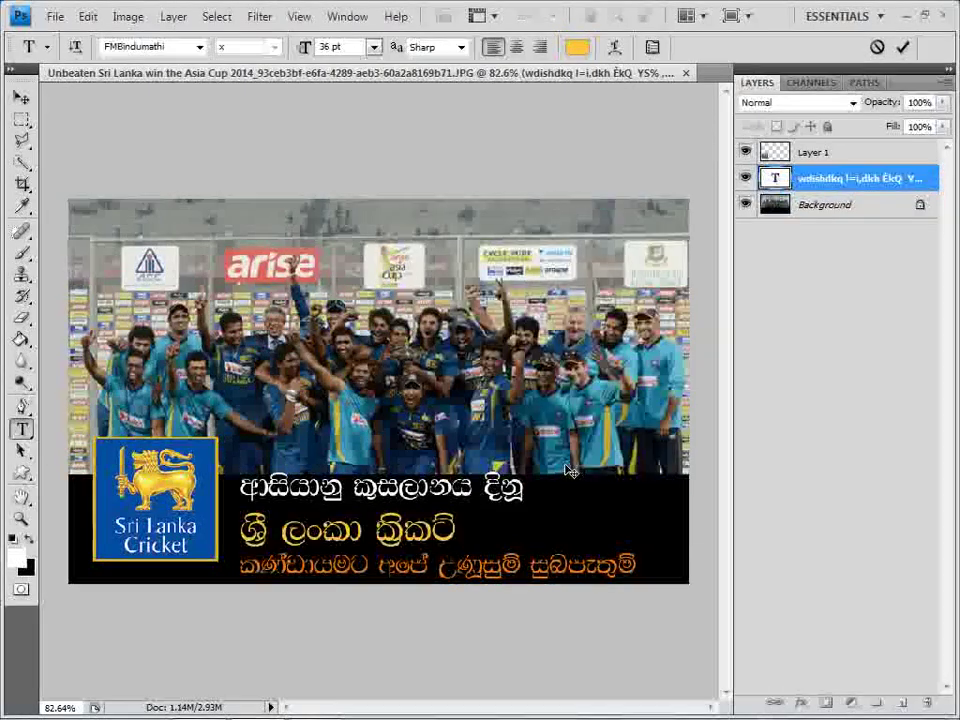
{"action": "left_click", "coordinate": [22, 97]}
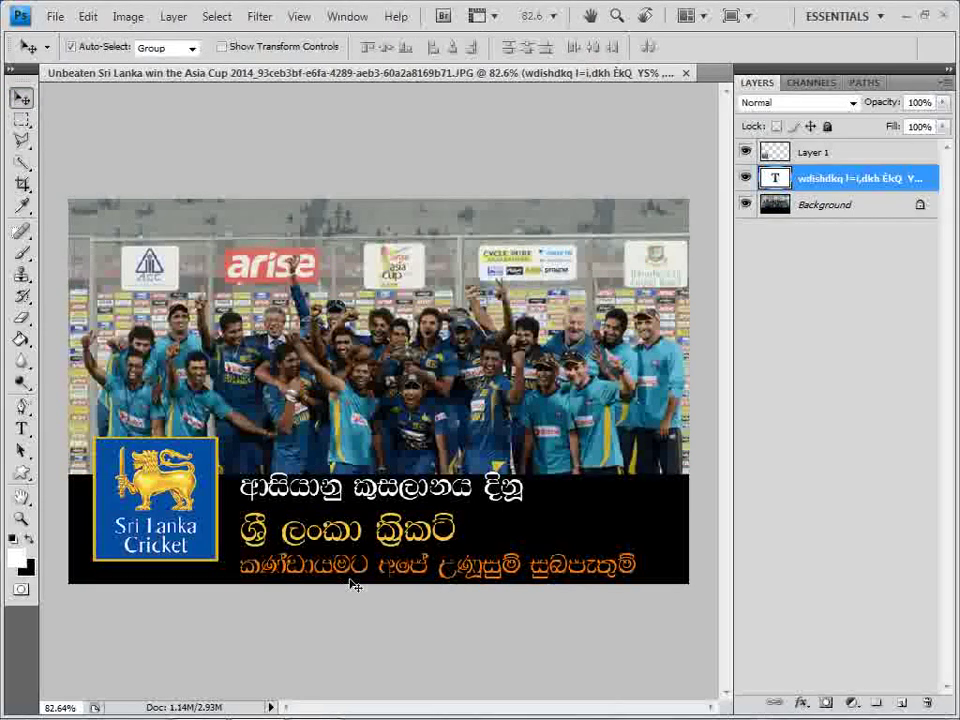
Change the third line's opening words to the FMAbhaya font
{"action": "key", "text": "t"}
{"action": "left_click", "coordinate": [437, 578]}
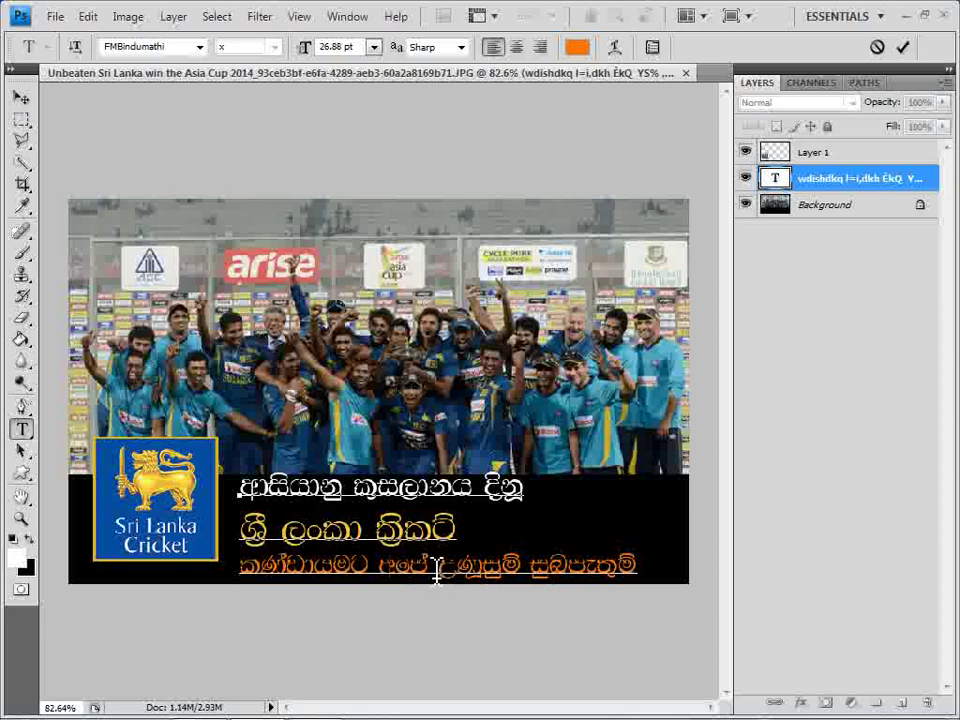
{"action": "left_click_drag", "start_coordinate": [430, 567], "coordinate": [244, 576]}
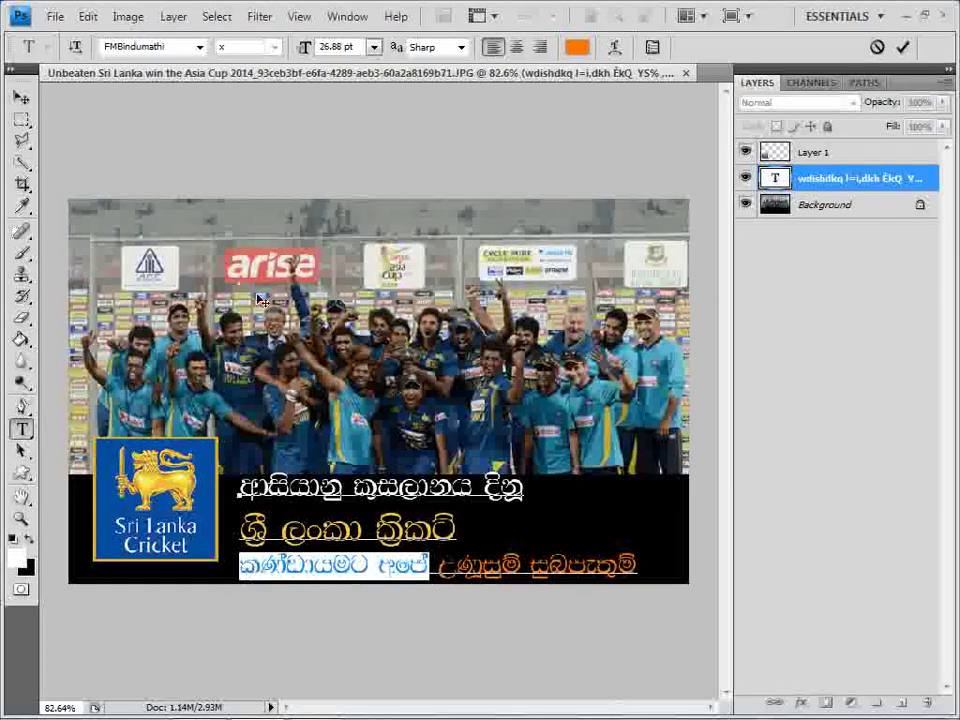
{"action": "left_click", "coordinate": [199, 47]}
{"action": "scroll", "coordinate": [200, 86], "scroll_direction": "up", "scroll_amount": 1}
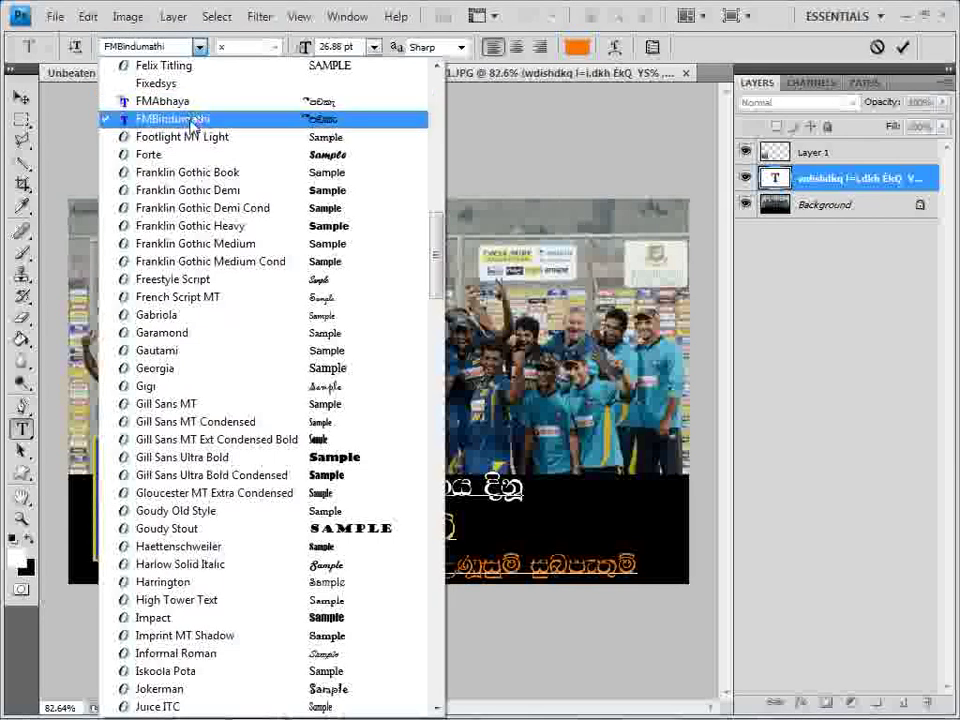
{"action": "left_click", "coordinate": [193, 101]}
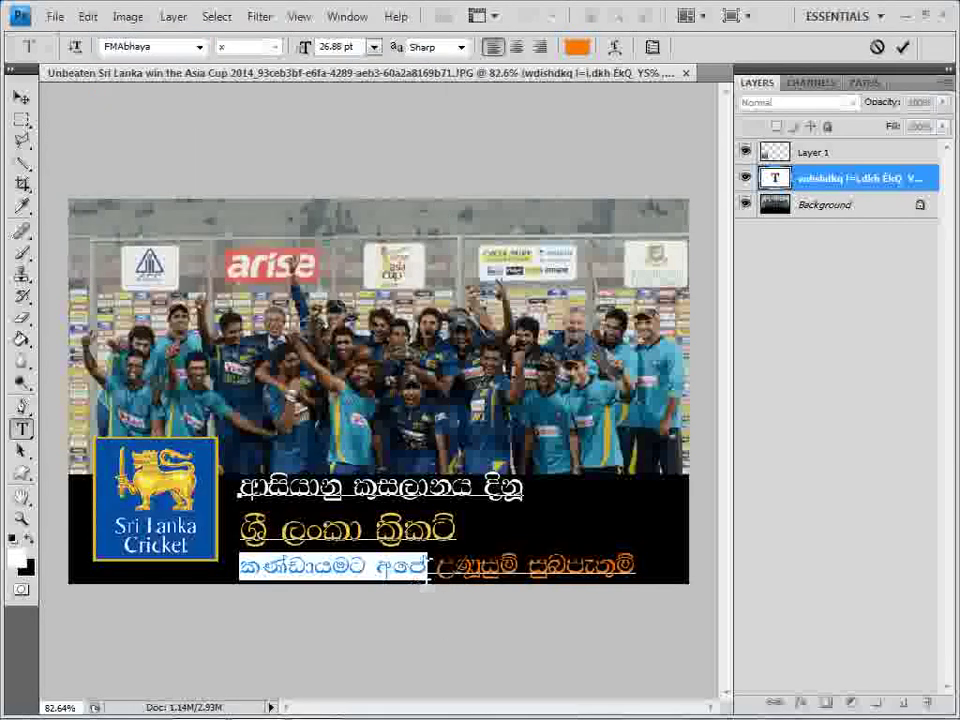
Size the third line's opening words at 24 pt
{"action": "left_click", "coordinate": [373, 47]}
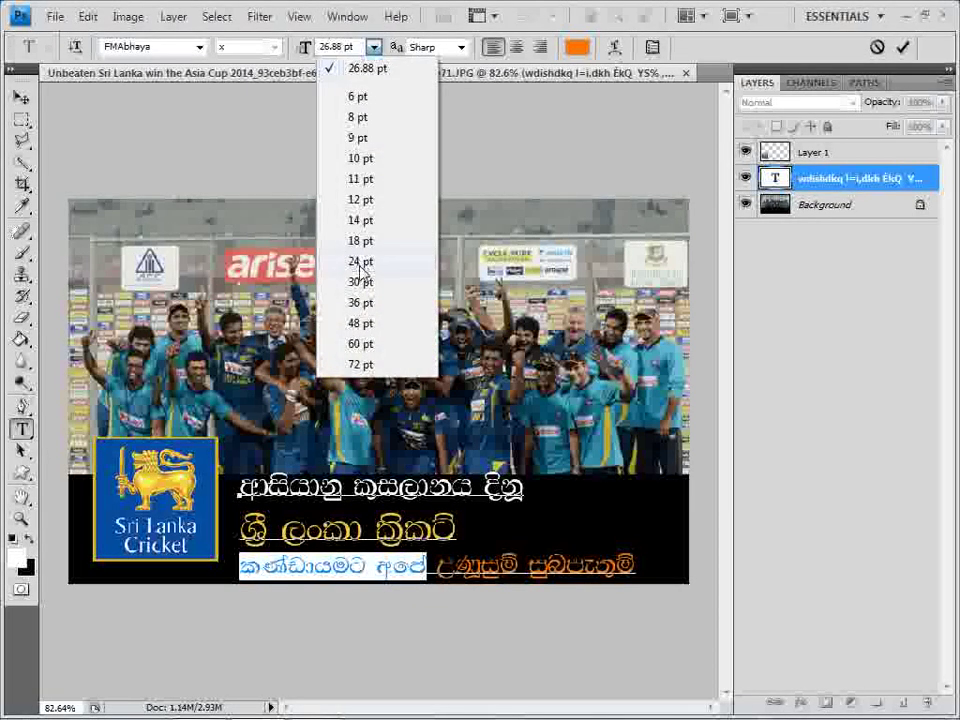
{"action": "left_click", "coordinate": [362, 220]}
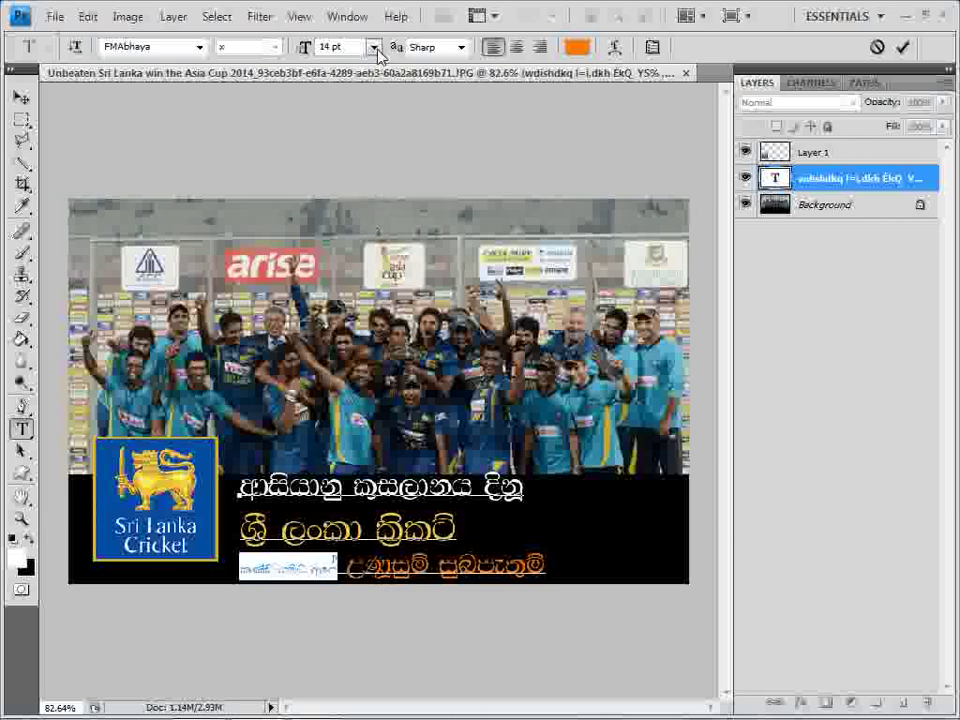
{"action": "left_click", "coordinate": [373, 47]}
{"action": "left_click", "coordinate": [362, 302]}
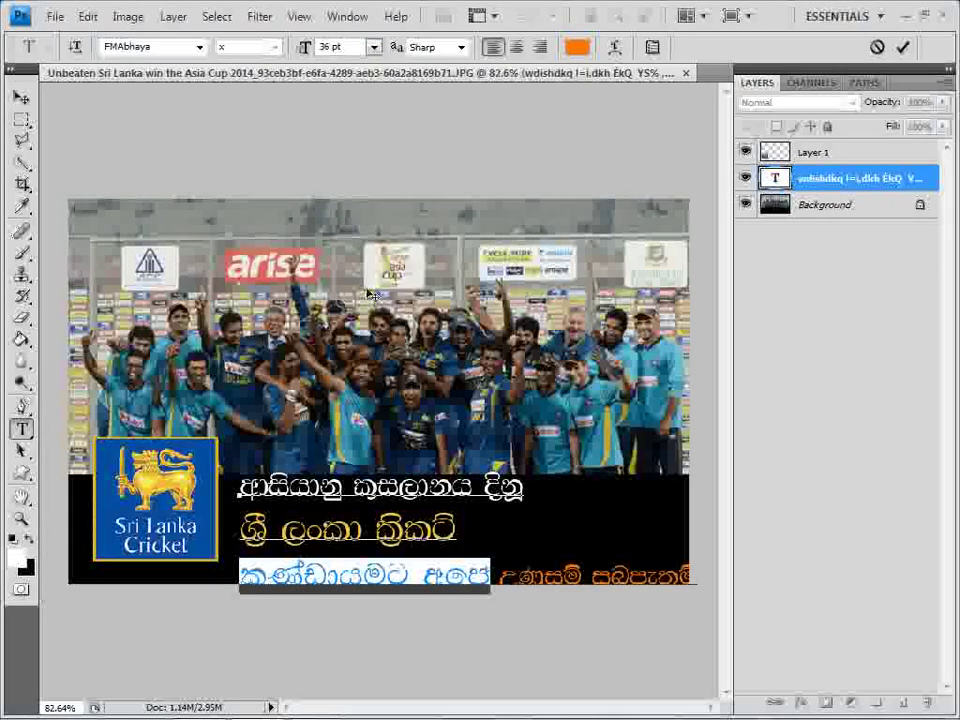
{"action": "left_click", "coordinate": [376, 48]}
{"action": "left_click", "coordinate": [370, 262]}
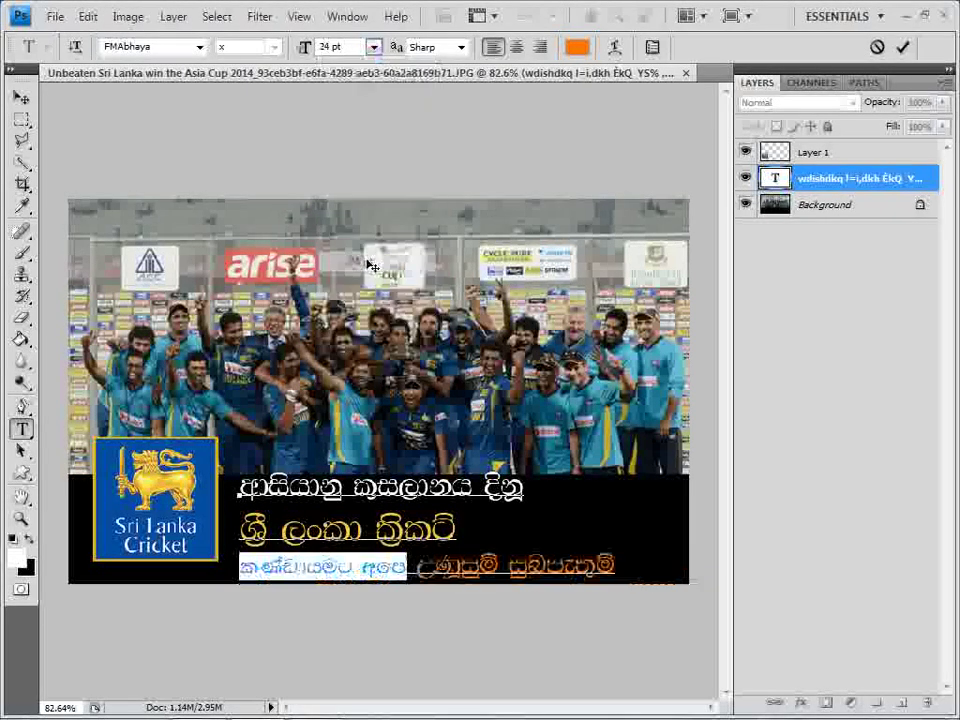
{"action": "left_click", "coordinate": [437, 615]}
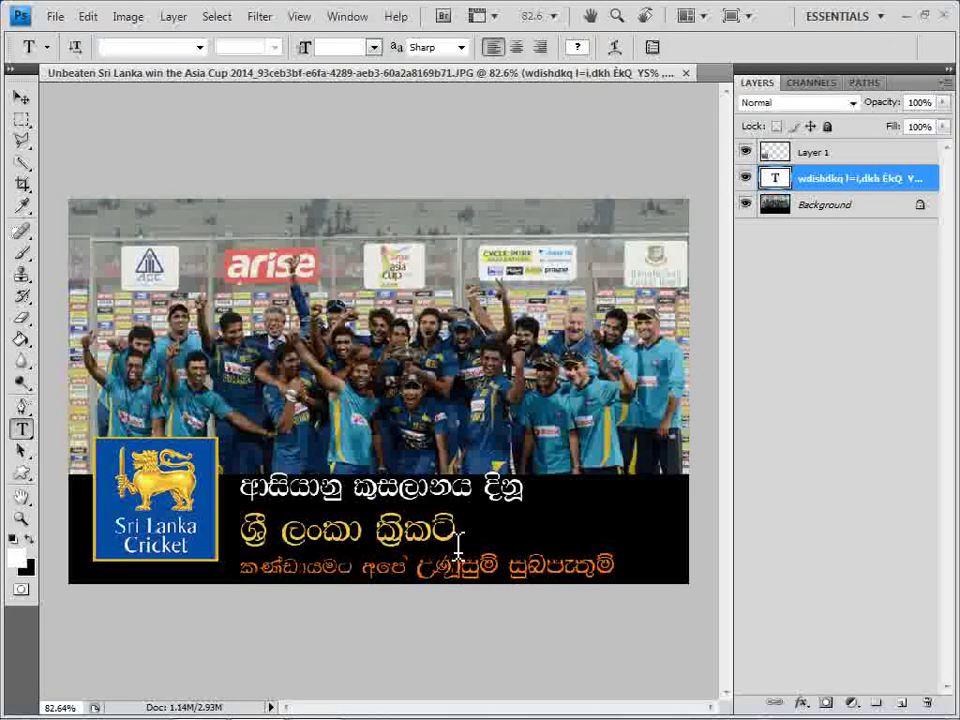
Remove the extra gap and enlarge the third line's closing words to 30 pt
{"action": "left_click", "coordinate": [422, 571]}
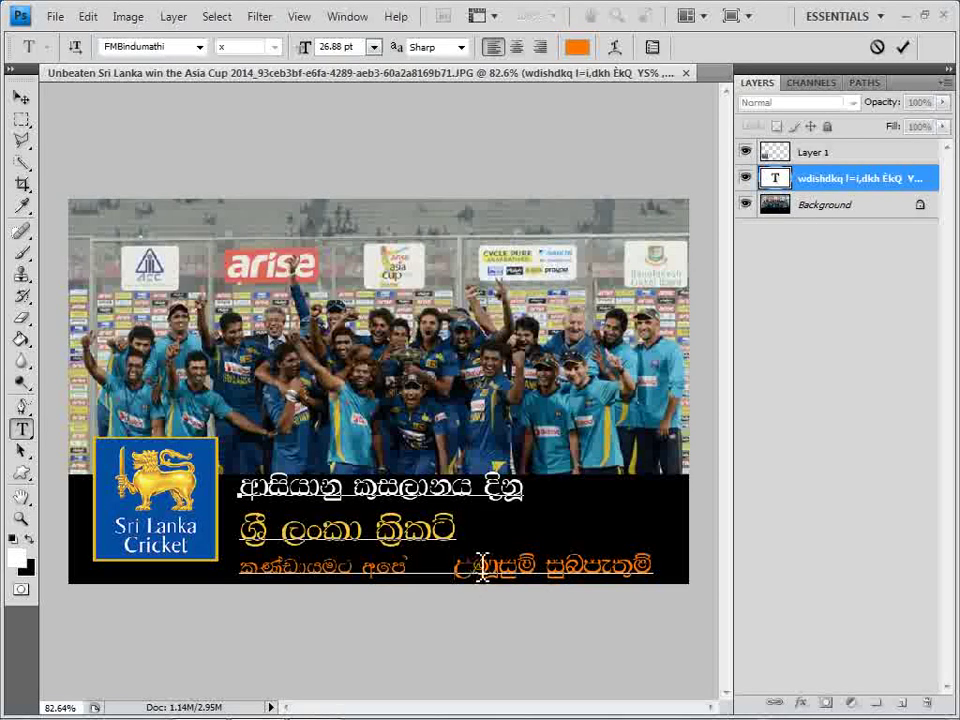
{"action": "key", "text": "BackSpace"}
{"action": "key", "text": "BackSpace"}
{"action": "key", "text": "BackSpace"}
{"action": "left_click_drag", "start_coordinate": [457, 572], "coordinate": [660, 565]}
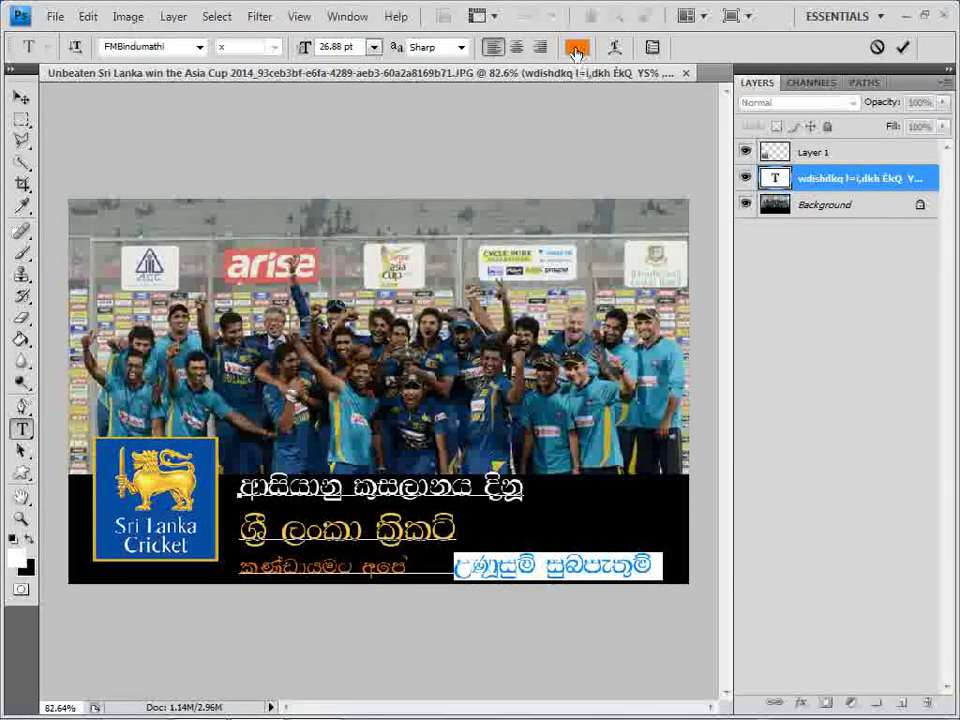
{"action": "left_click", "coordinate": [373, 47]}
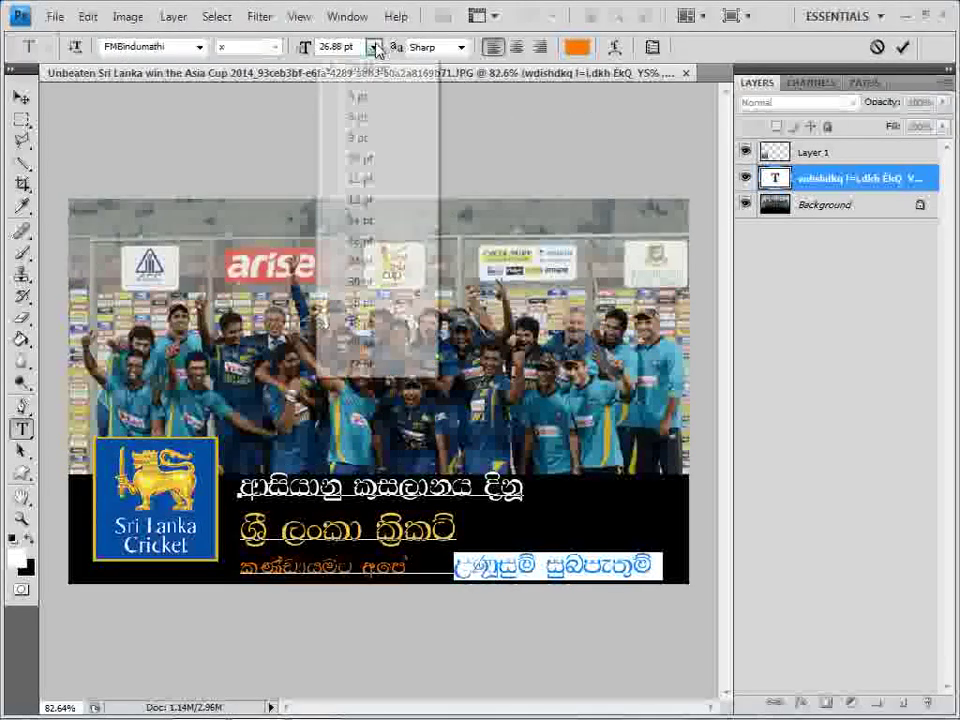
{"action": "left_click", "coordinate": [360, 322]}
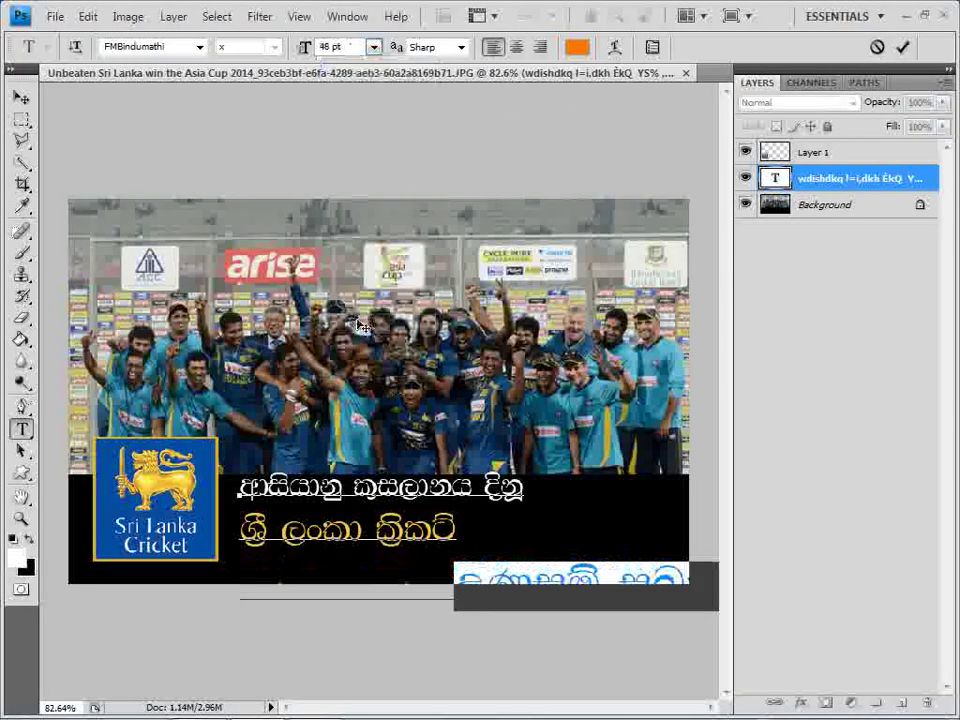
{"action": "left_click", "coordinate": [374, 47]}
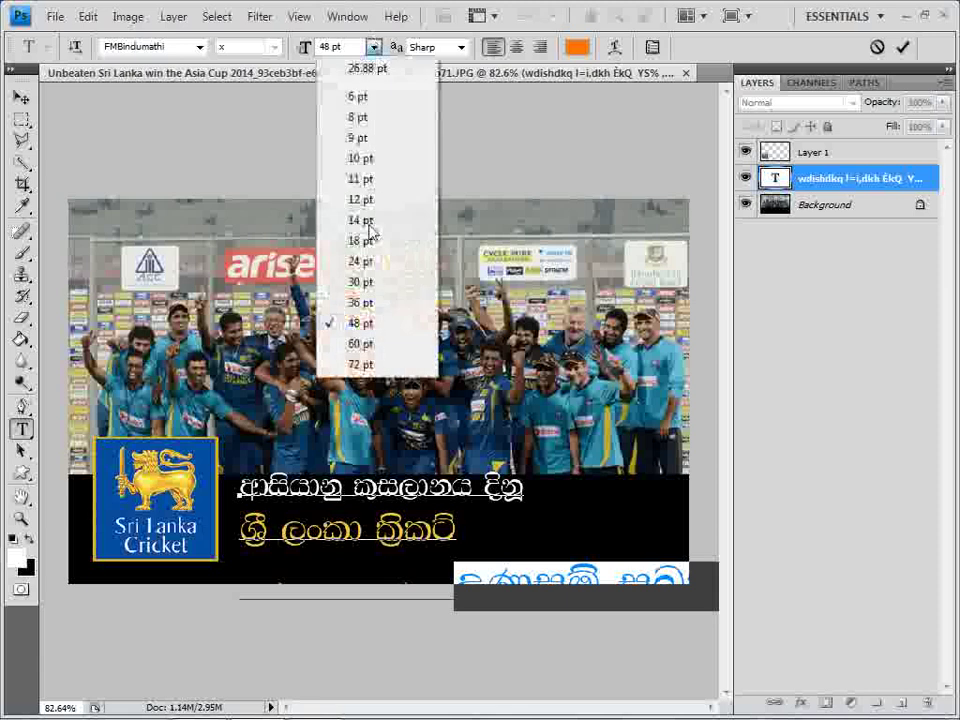
{"action": "left_click", "coordinate": [360, 261]}
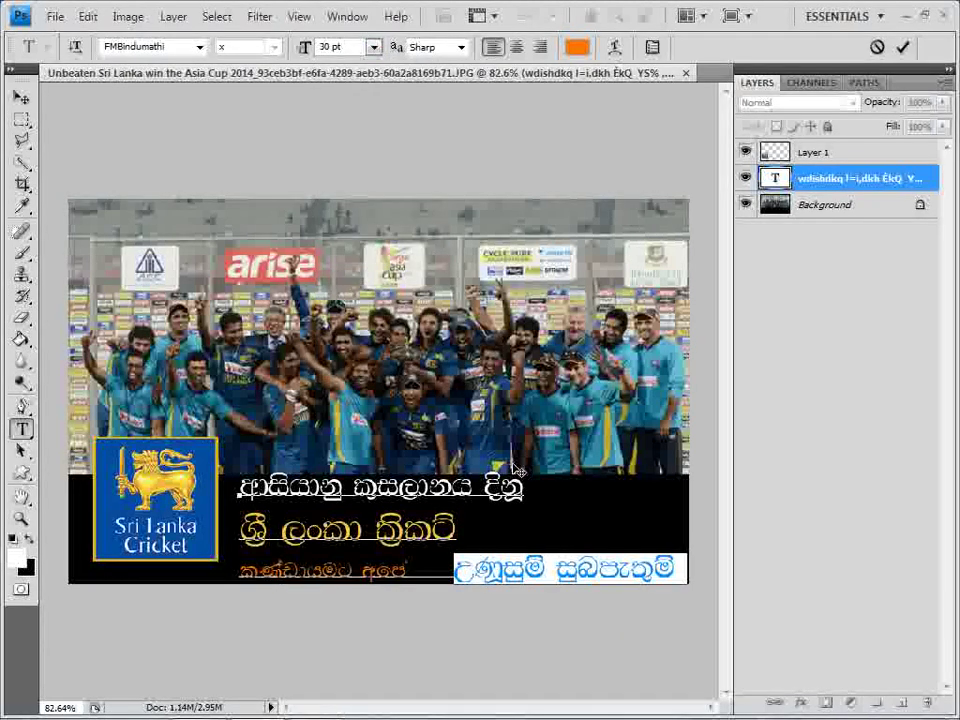
{"action": "key", "text": "ctrl+Return"}
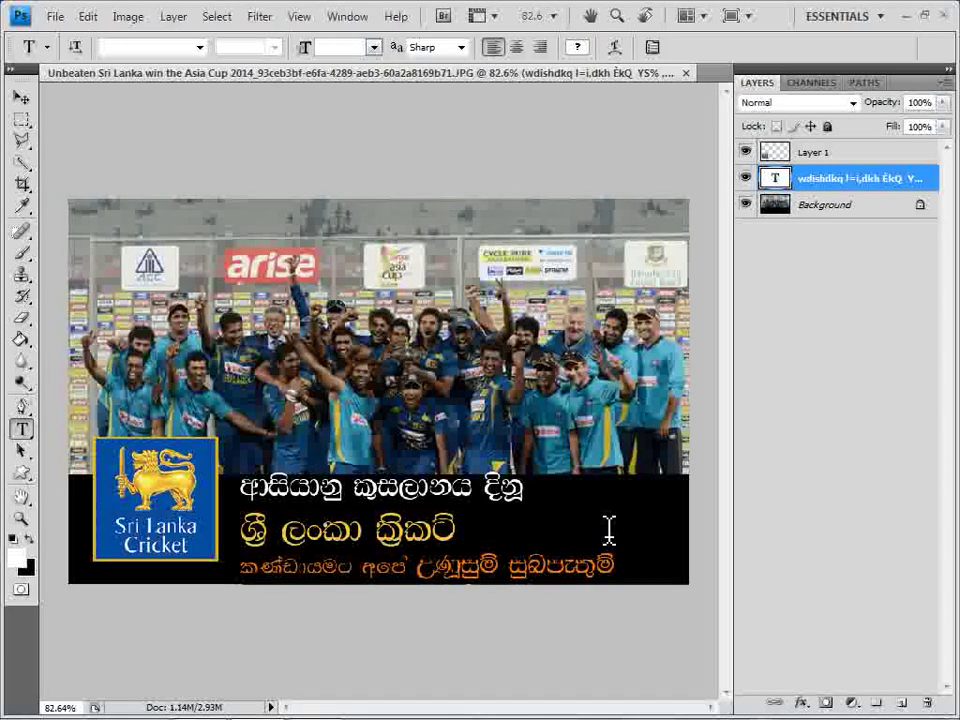
Reapply 30 pt to the bottom line's last words by entering the size value
{"action": "left_click", "coordinate": [430, 572]}
{"action": "left_click_drag", "start_coordinate": [418, 568], "coordinate": [636, 568]}
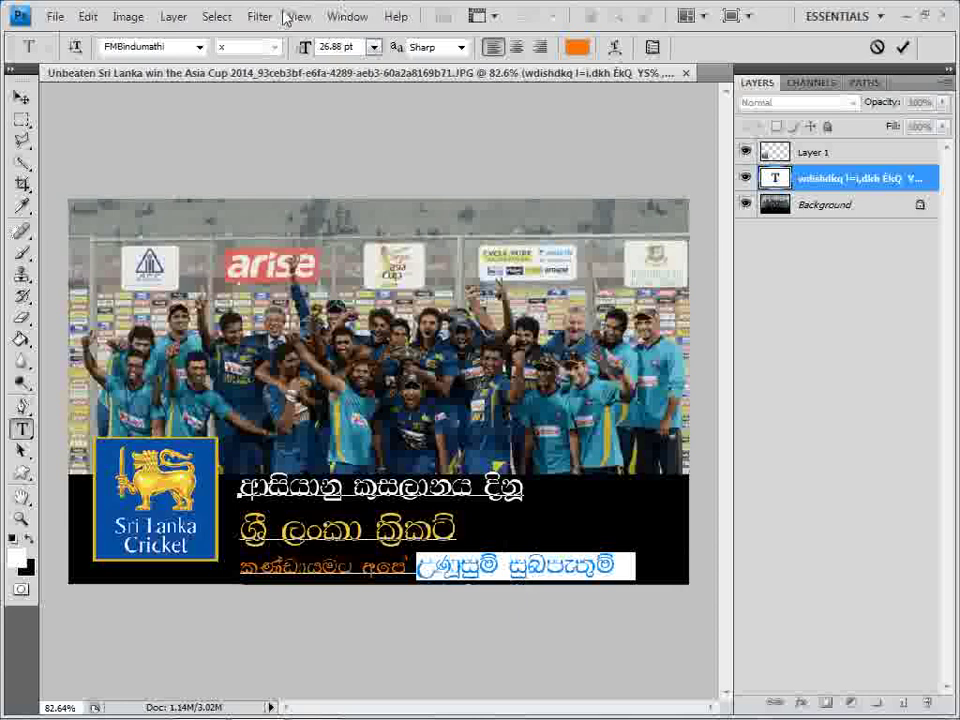
{"action": "left_click", "coordinate": [281, 51]}
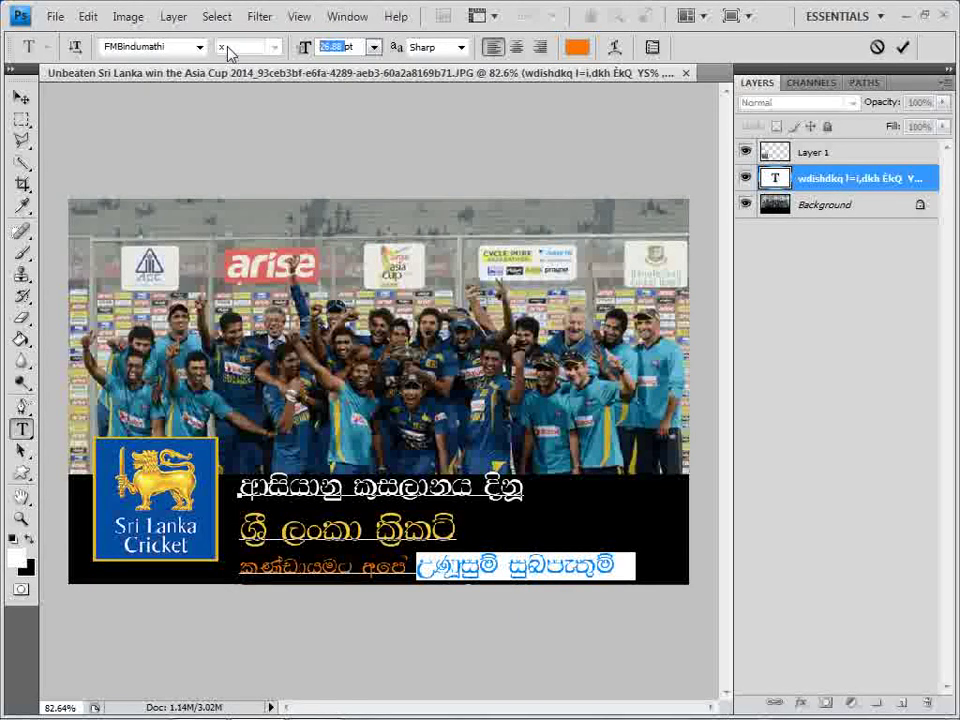
{"action": "type", "text": "30"}
{"action": "key", "text": "Return"}
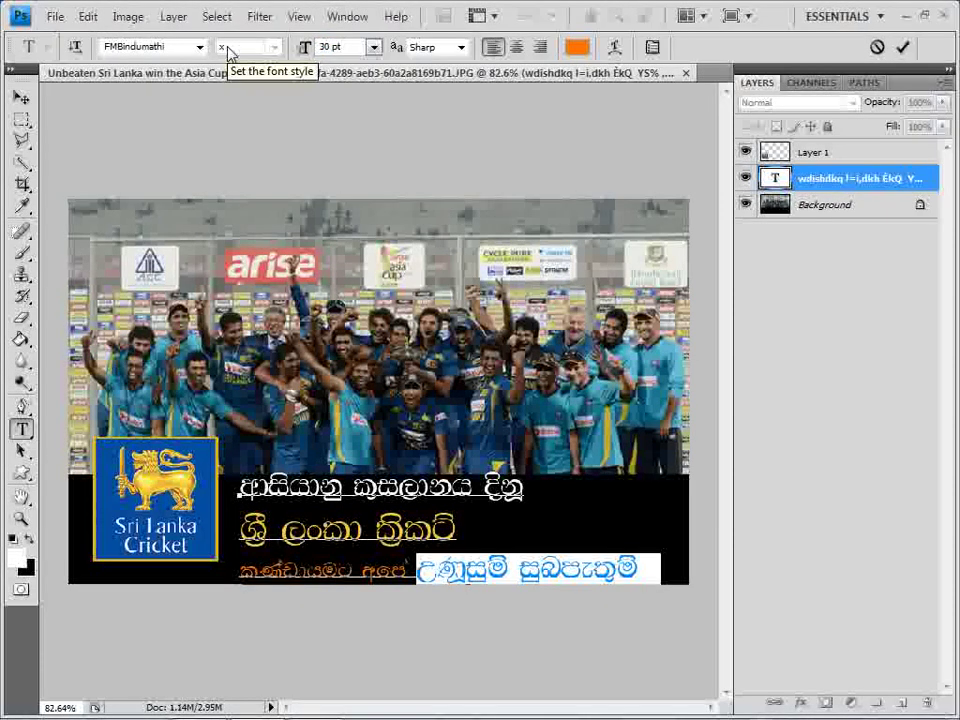
{"action": "left_click", "coordinate": [20, 97]}
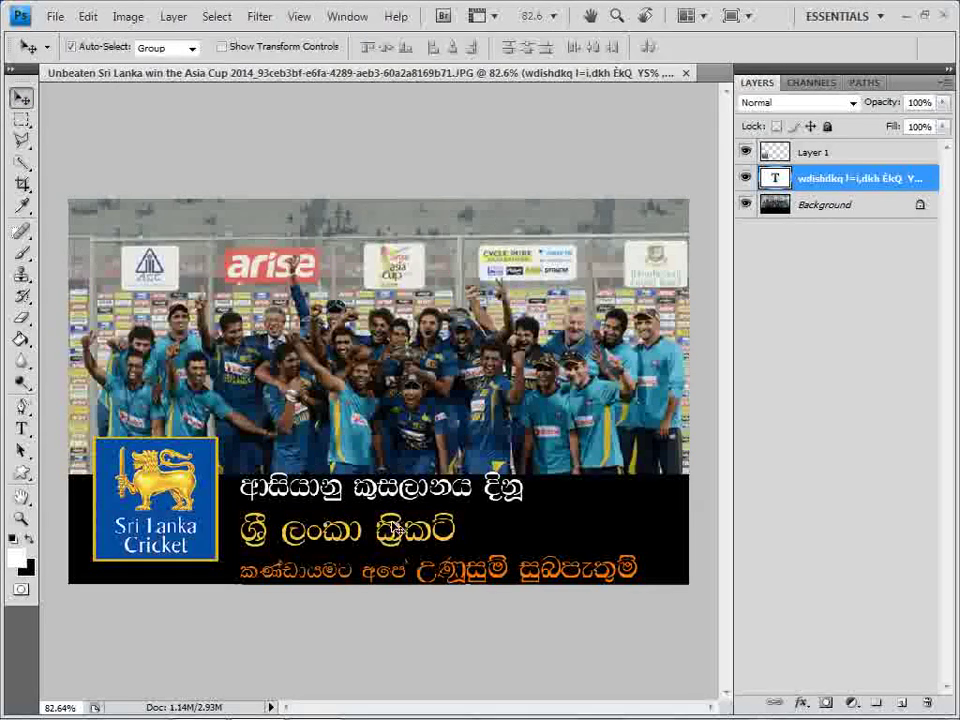
Nudge the caption up slightly and select its text for editing
{"action": "key", "text": "Up"}
{"action": "key", "text": "Up"}
{"action": "key", "text": "Up"}
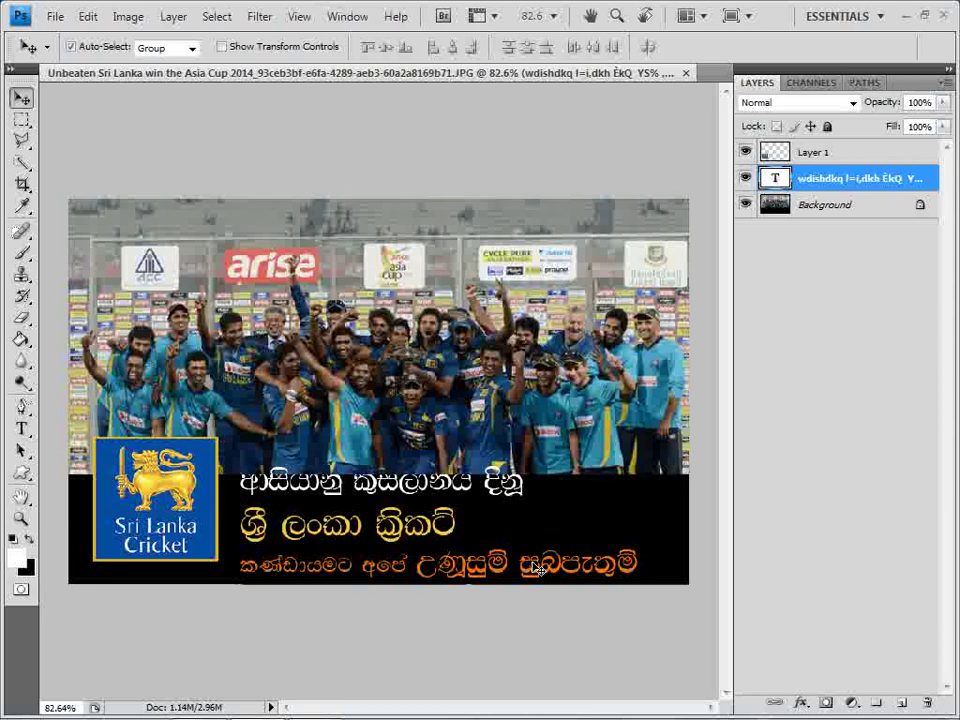
{"action": "key", "text": "shift+Up"}
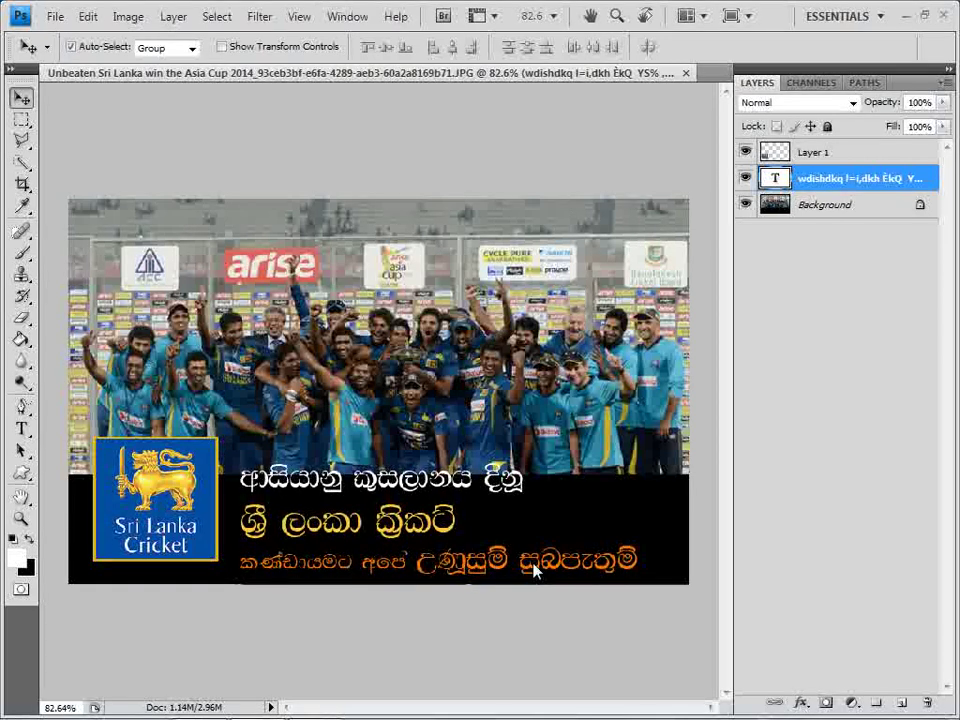
{"action": "key", "text": "t"}
{"action": "left_click", "coordinate": [266, 445]}
{"action": "key", "text": "ctrl+a"}
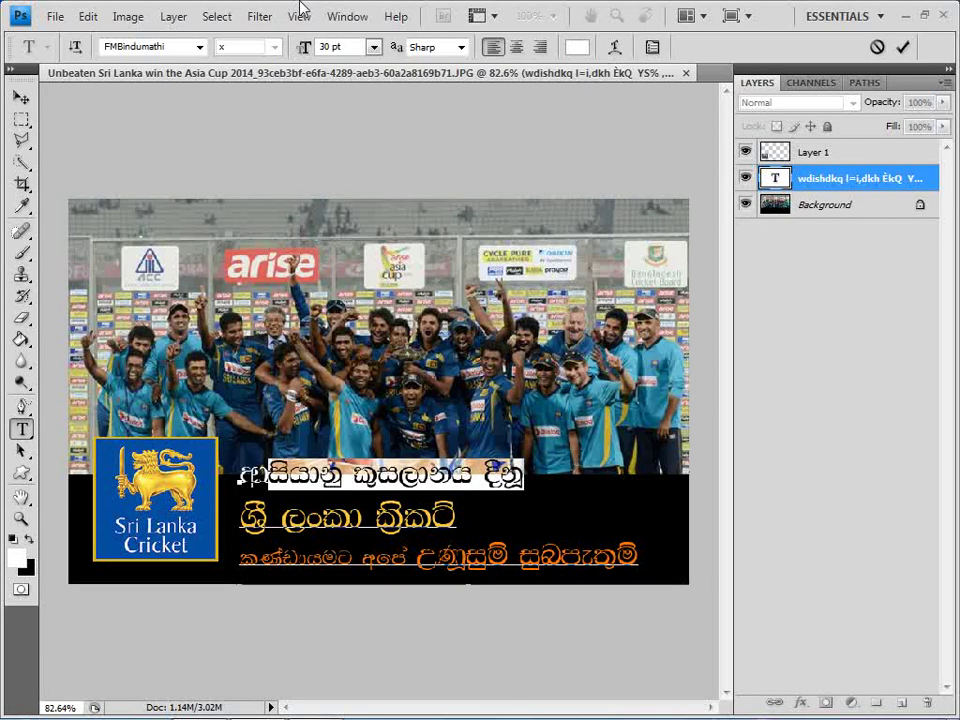
Set the white first caption line, including its first character, to 48 pt
{"action": "left_click", "coordinate": [373, 47]}
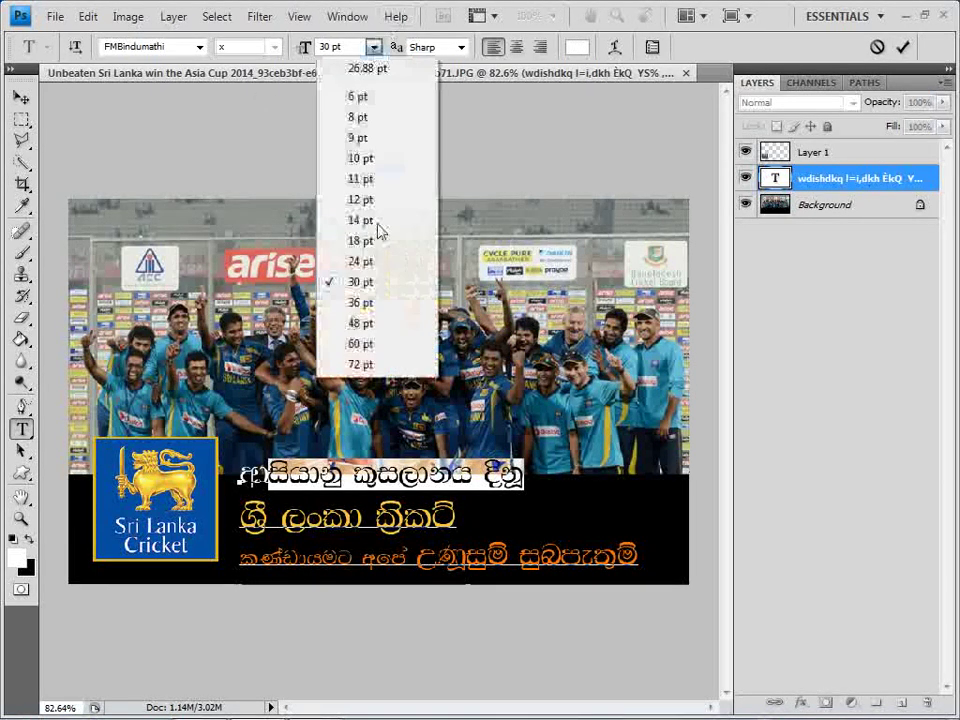
{"action": "left_click", "coordinate": [358, 323]}
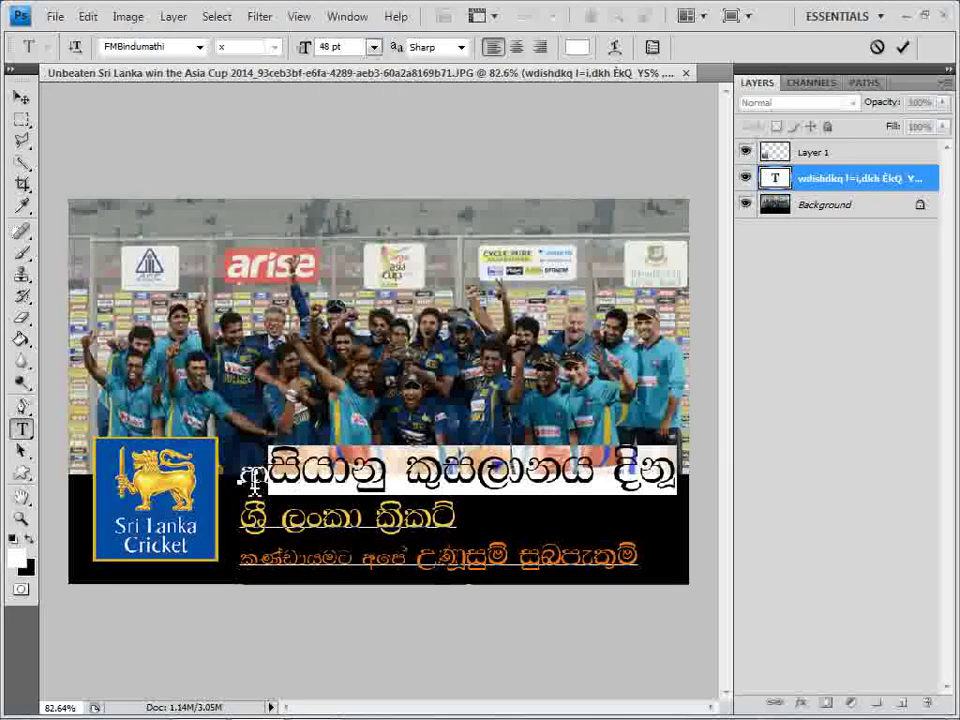
{"action": "left_click_drag", "start_coordinate": [250, 480], "coordinate": [237, 480]}
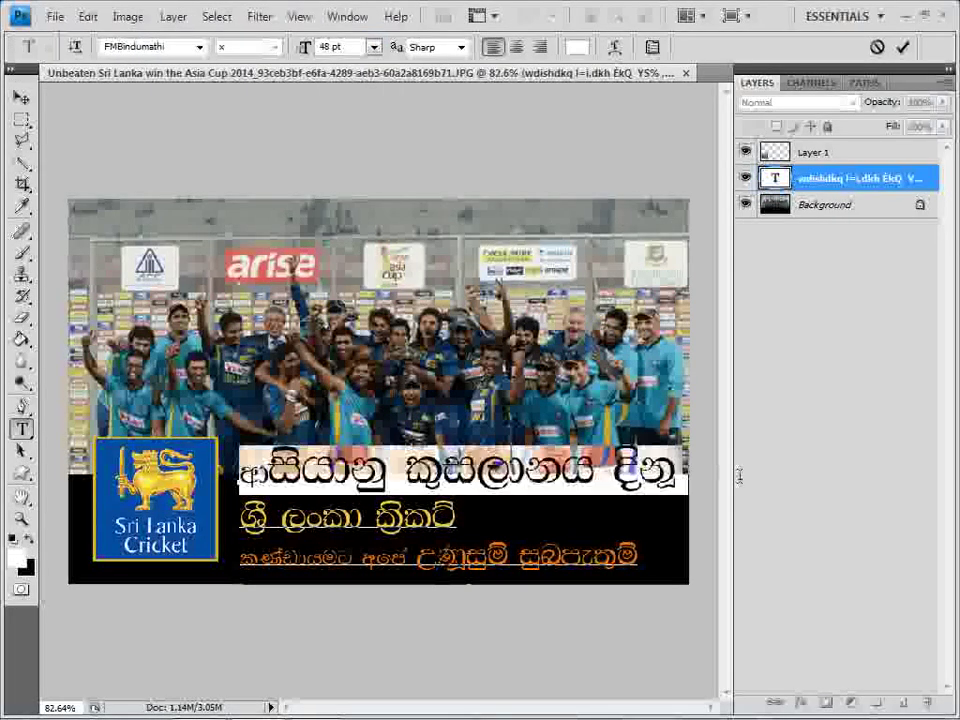
{"action": "left_click", "coordinate": [375, 49]}
{"action": "left_click", "coordinate": [355, 322]}
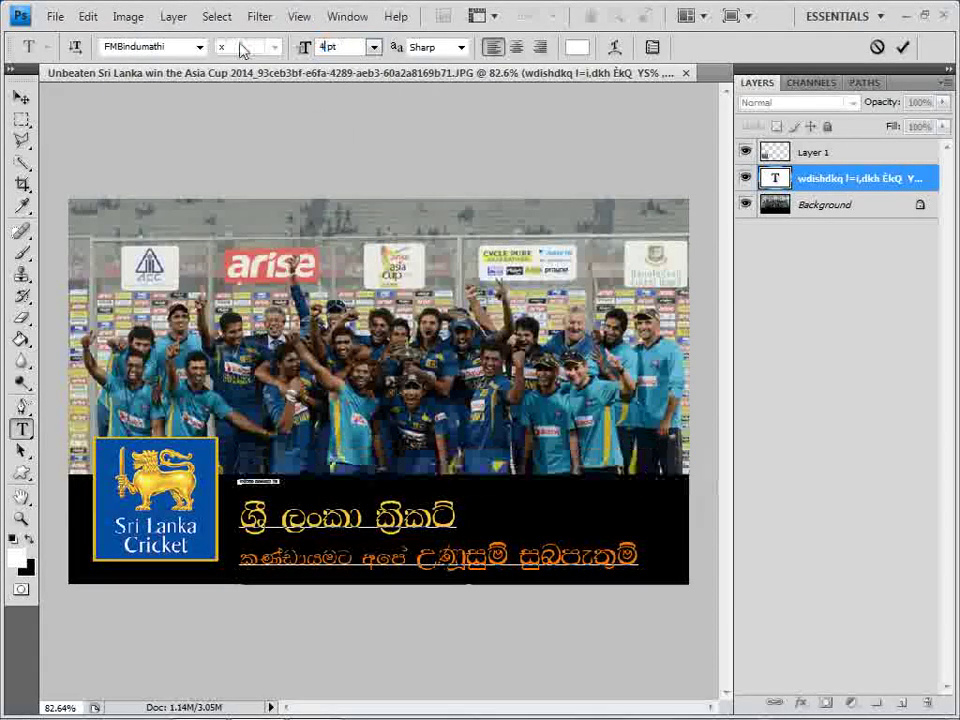
{"action": "key", "text": "ctrl+Return"}
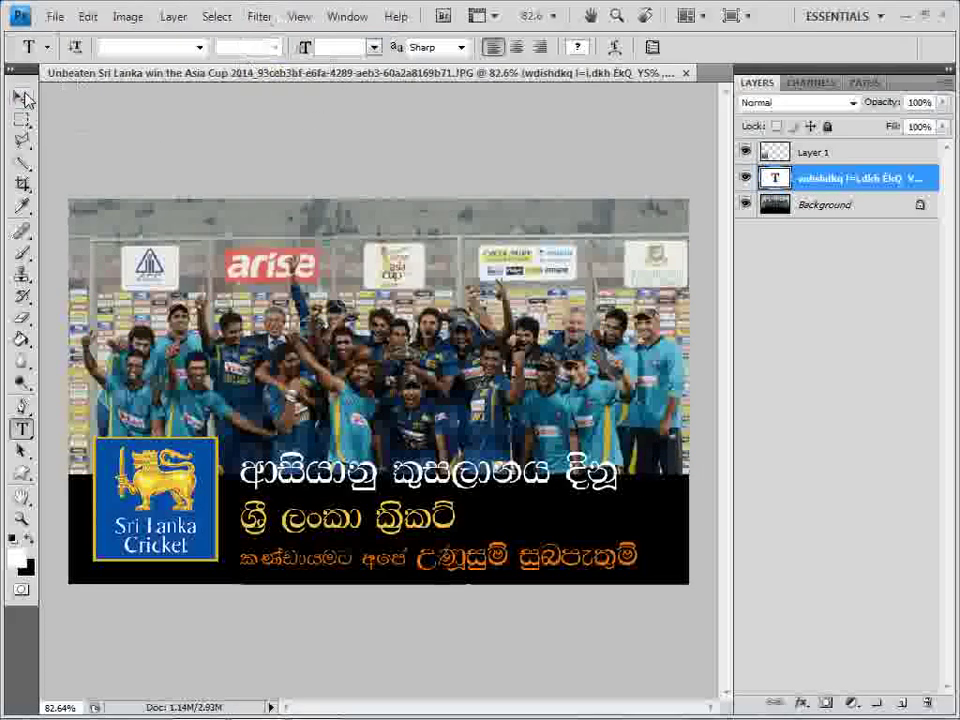
{"action": "left_click", "coordinate": [21, 97]}
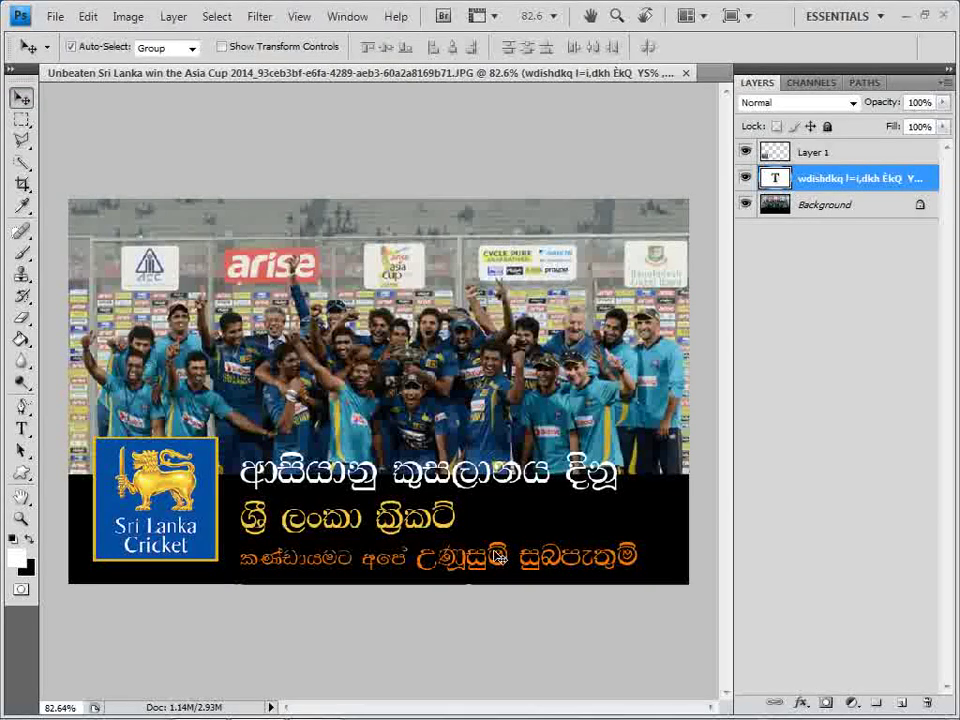
Select the caption text layer and nudge it slightly upward
{"action": "right_click", "coordinate": [417, 525]}
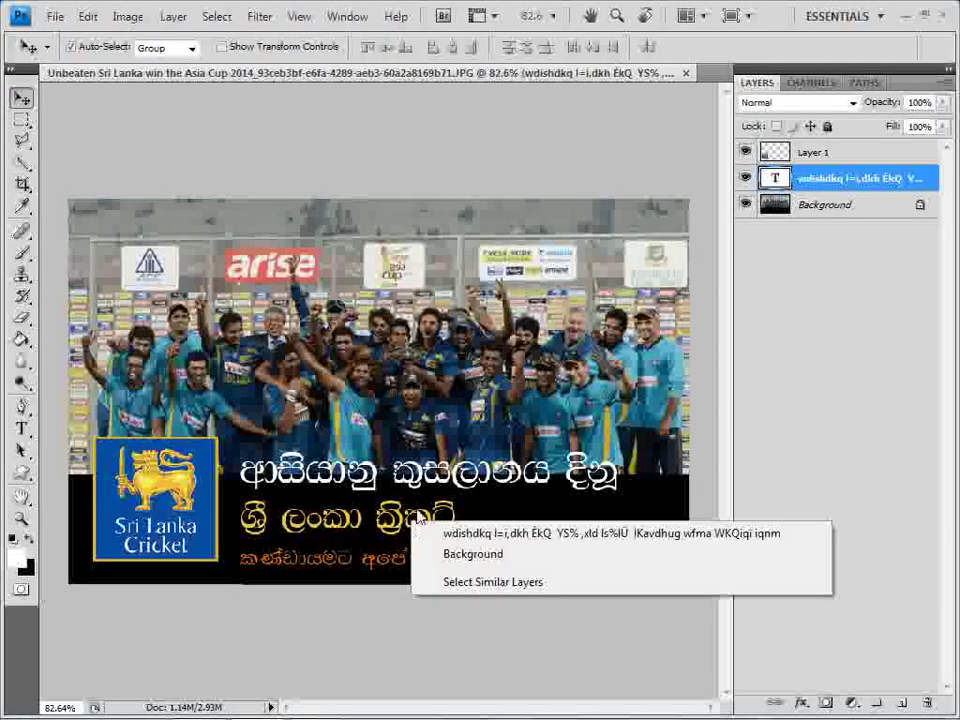
{"action": "left_click", "coordinate": [441, 535]}
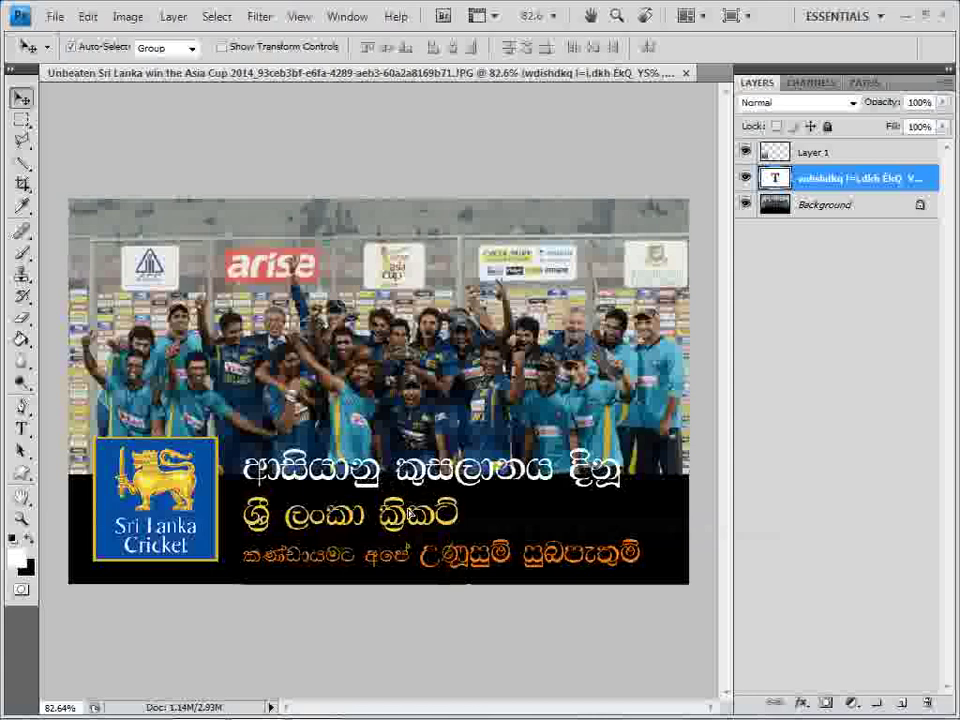
{"action": "key", "text": "shift+Up"}
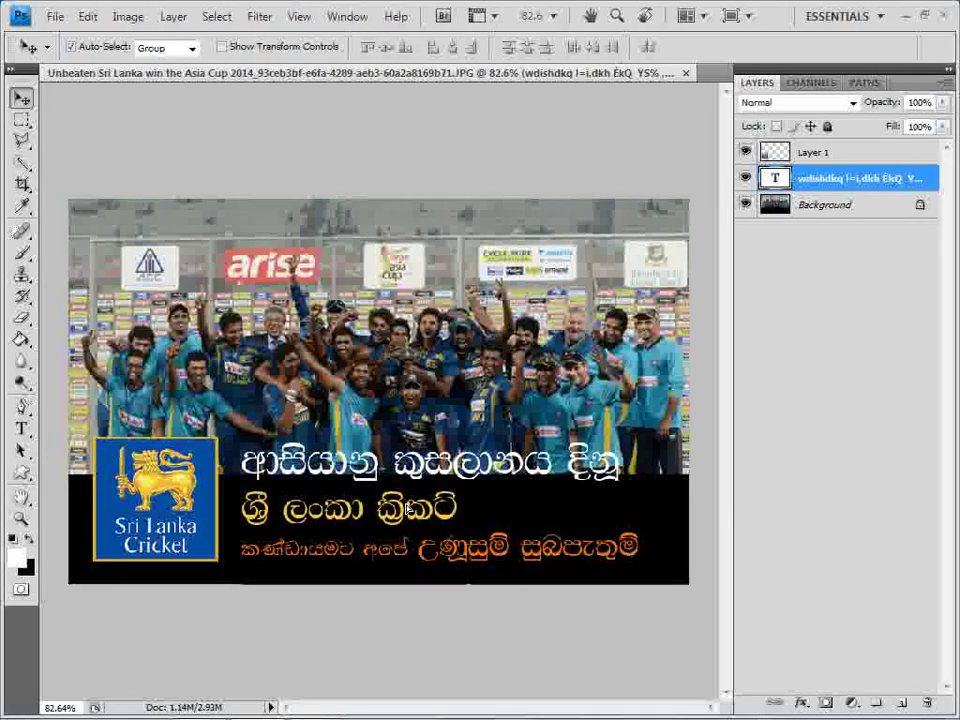
{"action": "scroll", "coordinate": [412, 510], "scroll_direction": "down", "scroll_amount": 2}
{"action": "scroll", "coordinate": [413, 510], "scroll_direction": "up", "scroll_amount": 2}
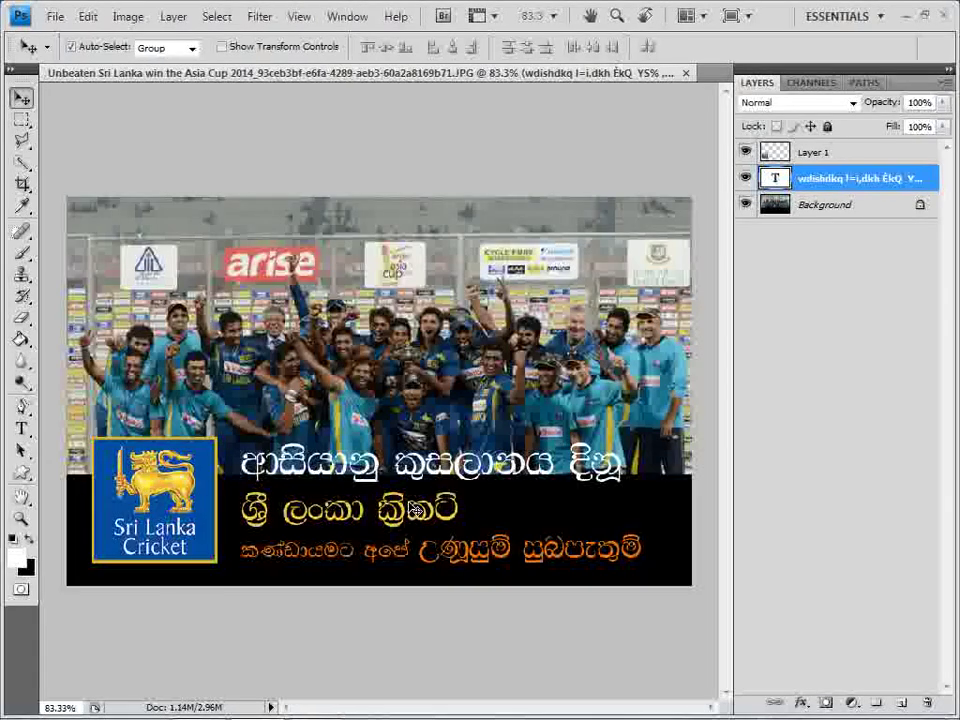
{"action": "left_click", "coordinate": [21, 119]}
{"action": "left_click", "coordinate": [21, 97]}
{"action": "scroll", "coordinate": [306, 378], "scroll_direction": "down", "scroll_amount": 1}
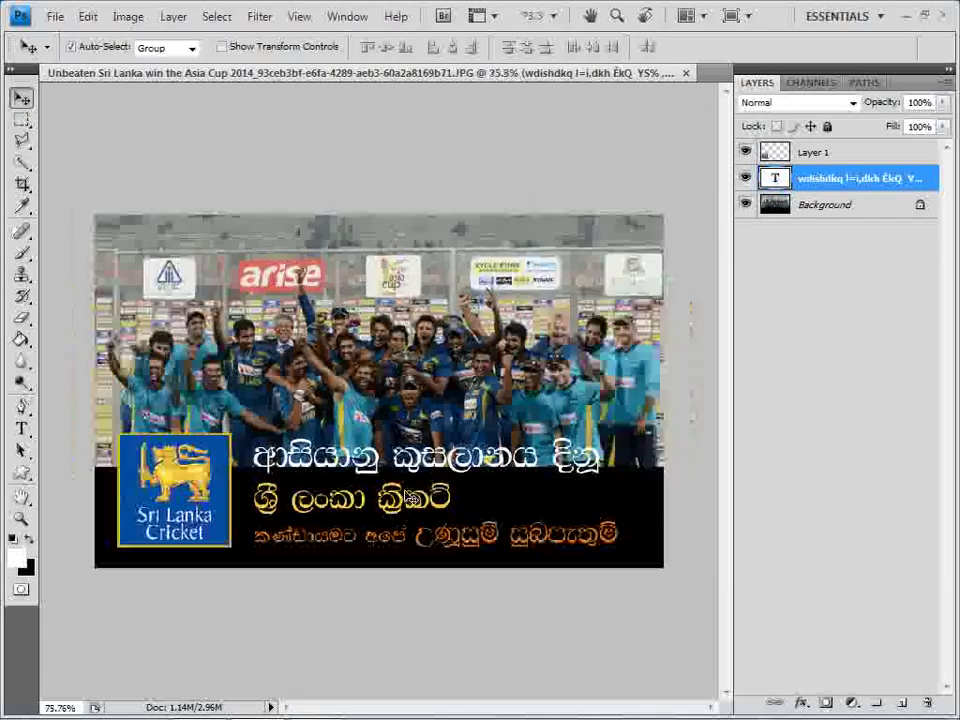
Reselect the caption layer, open its text and commit the edit
{"action": "right_click", "coordinate": [364, 466]}
{"action": "left_click", "coordinate": [362, 458]}
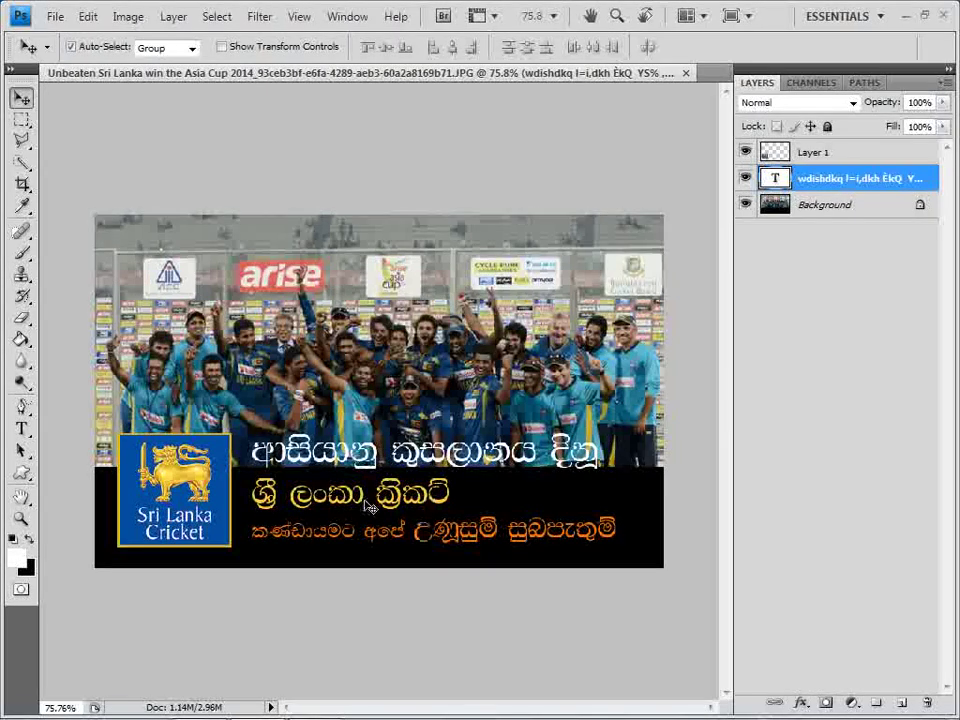
{"action": "double_click", "coordinate": [456, 462]}
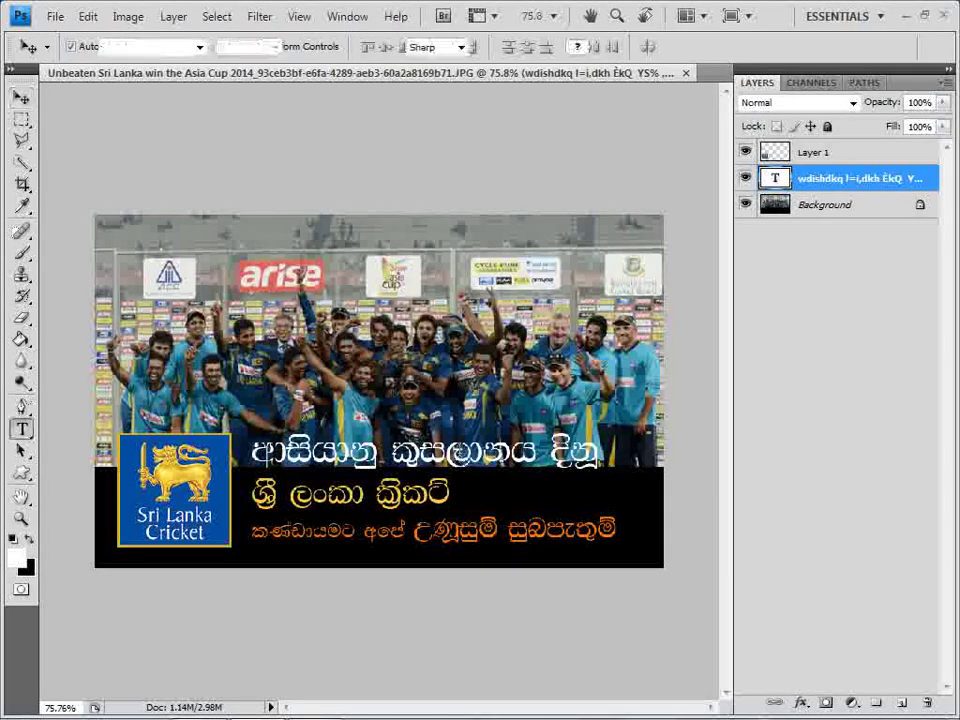
{"action": "key", "text": "shift+Down"}
{"action": "key", "text": "shift+Down"}
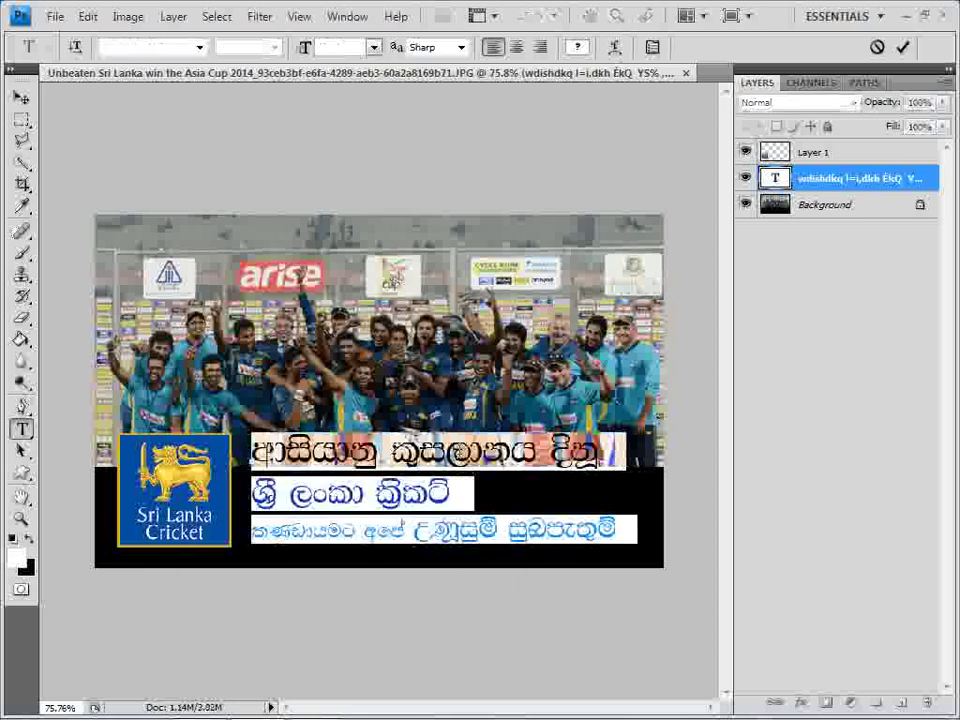
{"action": "key", "text": "ctrl+Return"}
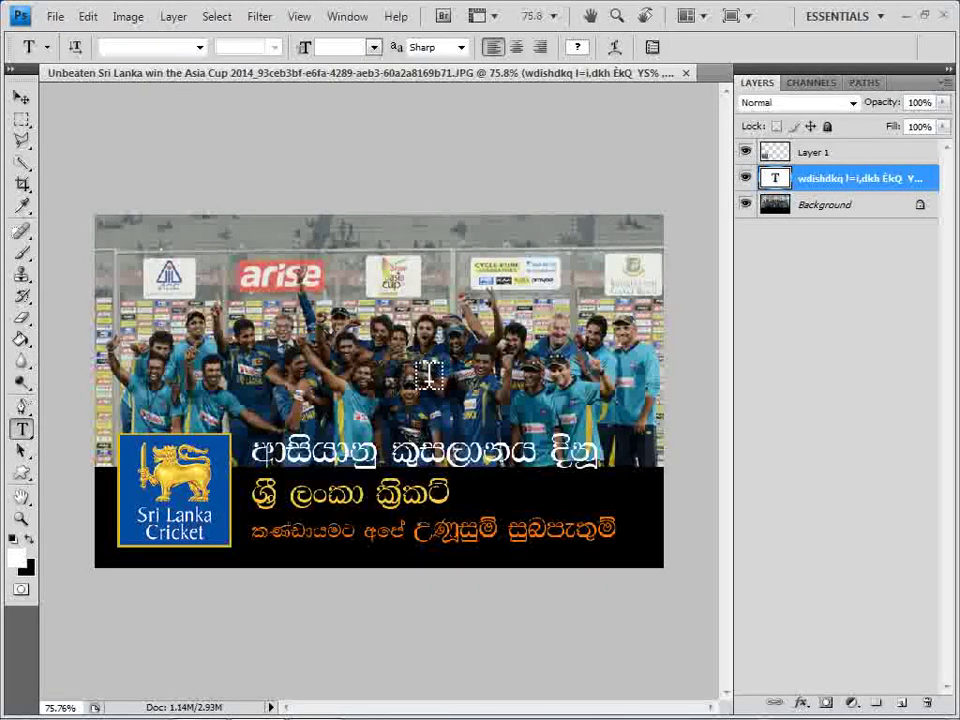
{"action": "left_click", "coordinate": [428, 374]}
{"action": "left_click", "coordinate": [422, 370]}
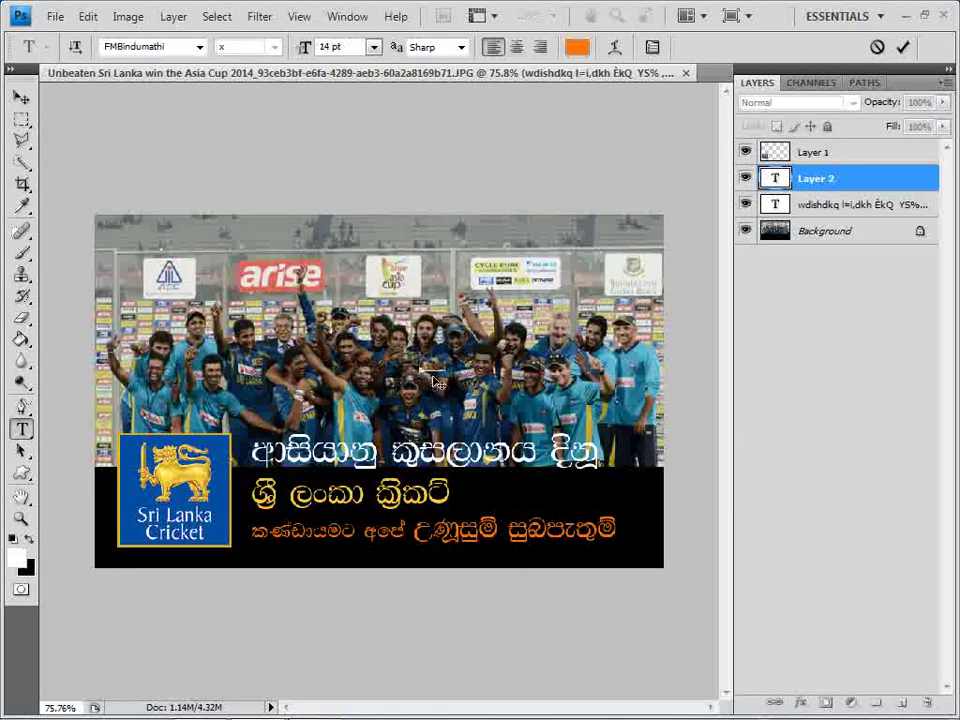
{"action": "key", "text": "ctrl+Return"}
{"action": "key", "text": "ctrl+t"}
{"action": "mouse_move", "coordinate": [500, 405]}
{"action": "left_mouse_down"}
{"action": "mouse_move", "coordinate": [510, 433]}
{"action": "mouse_move", "coordinate": [386, 326]}
{"action": "left_mouse_up"}
{"action": "key", "text": "Return"}
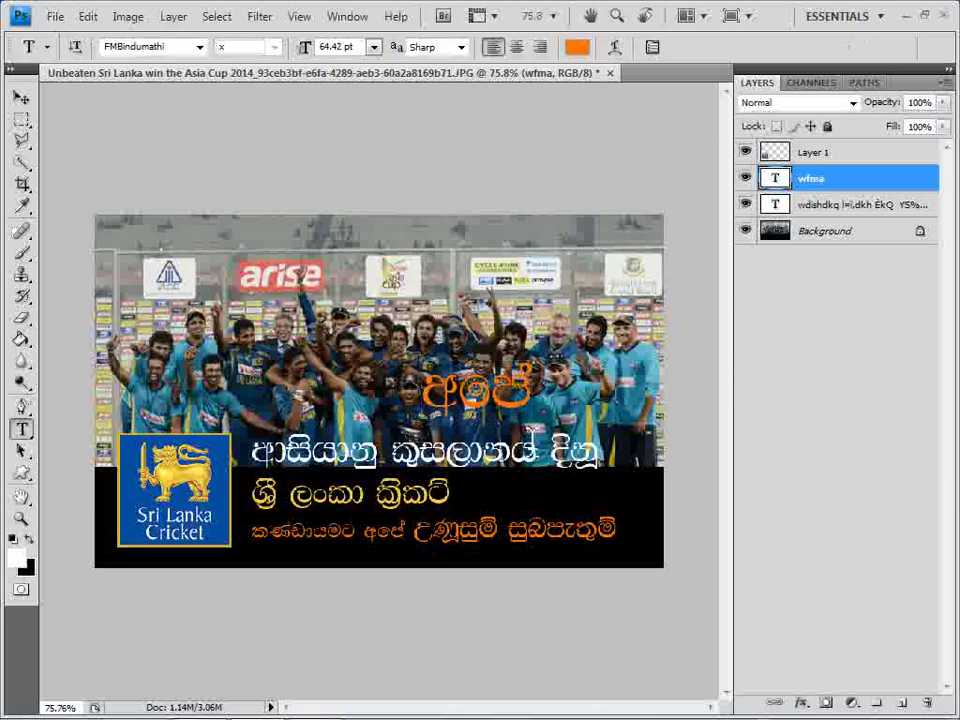
{"action": "left_click", "coordinate": [21, 97]}
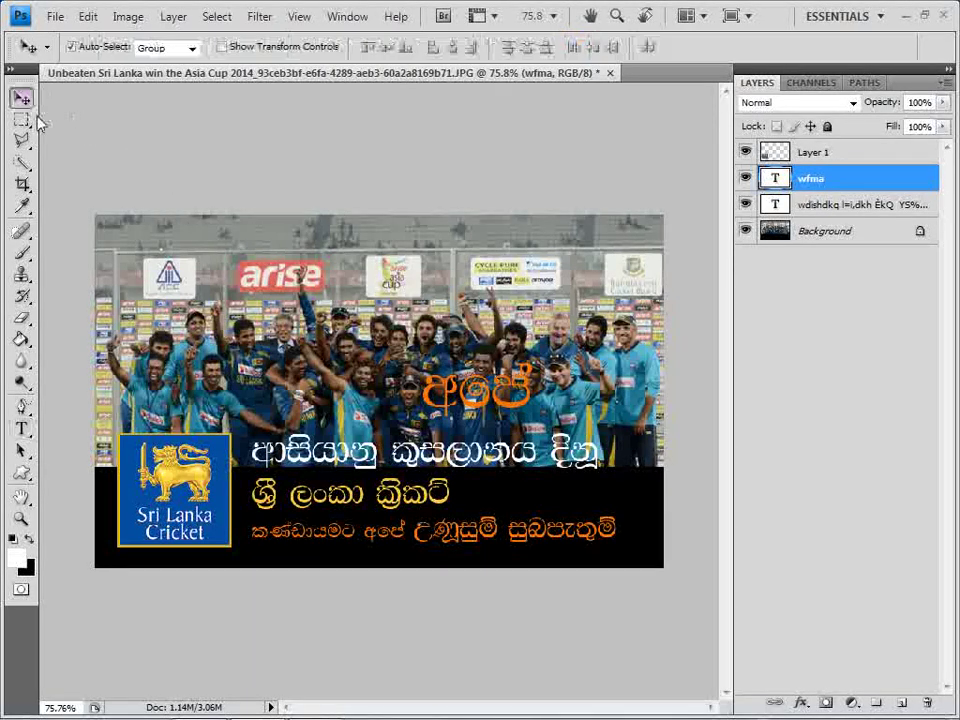
{"action": "right_click", "coordinate": [493, 404]}
{"action": "left_click", "coordinate": [540, 409]}
{"action": "mouse_move", "coordinate": [493, 404]}
{"action": "left_mouse_down"}
{"action": "mouse_move", "coordinate": [203, 291]}
{"action": "mouse_move", "coordinate": [183, 247]}
{"action": "left_mouse_up"}
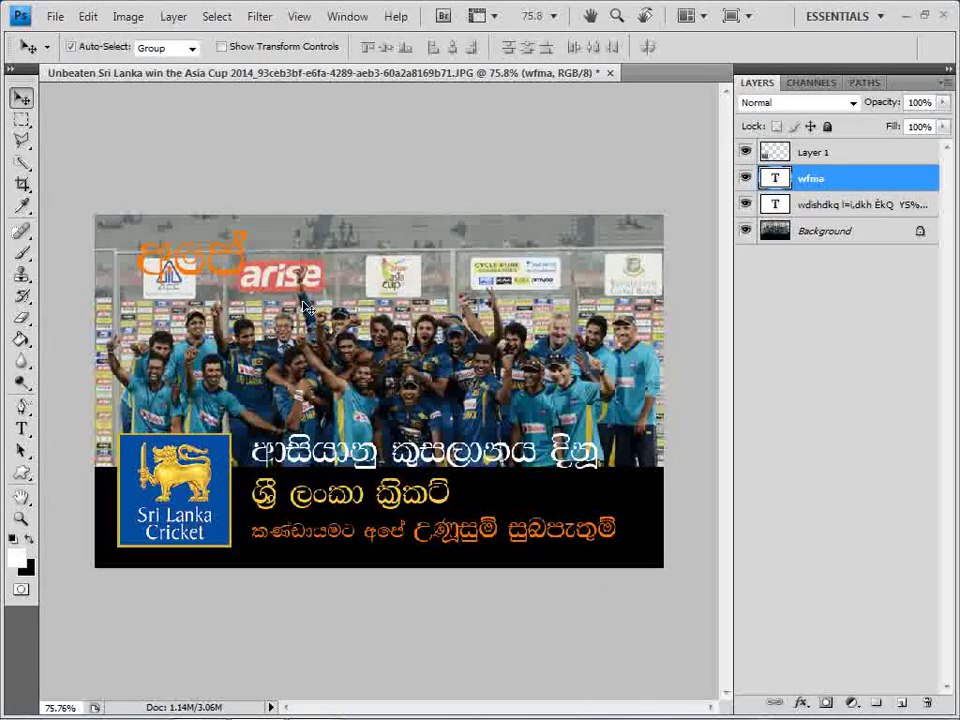
{"action": "key", "text": "Delete"}
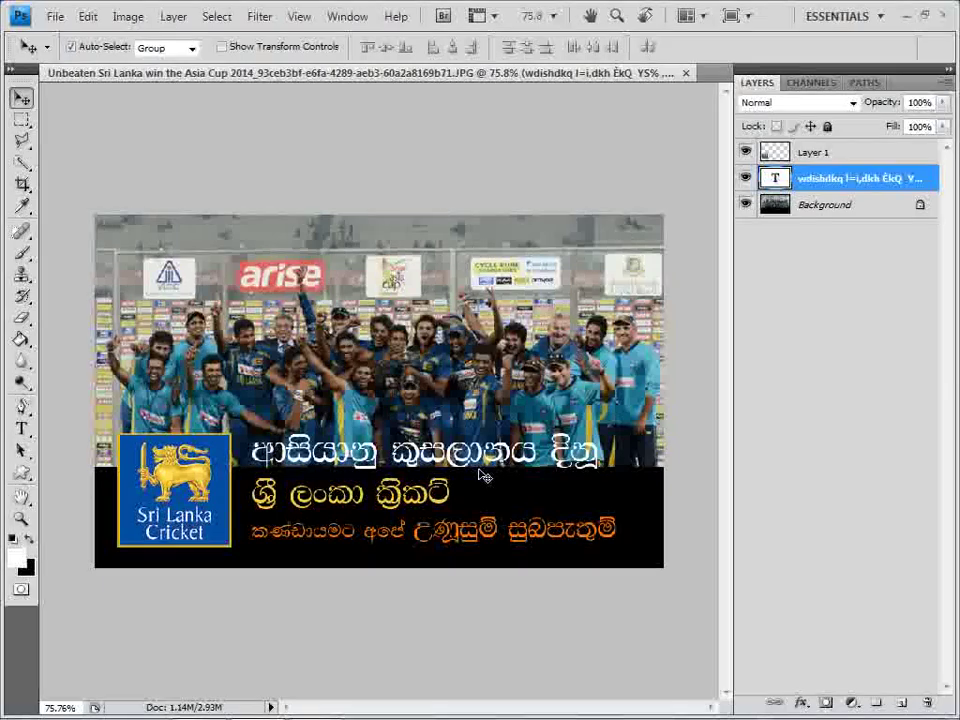
Move the caption up and left, then nudge it down slightly beside the logo
{"action": "key", "text": "ctrl+0"}
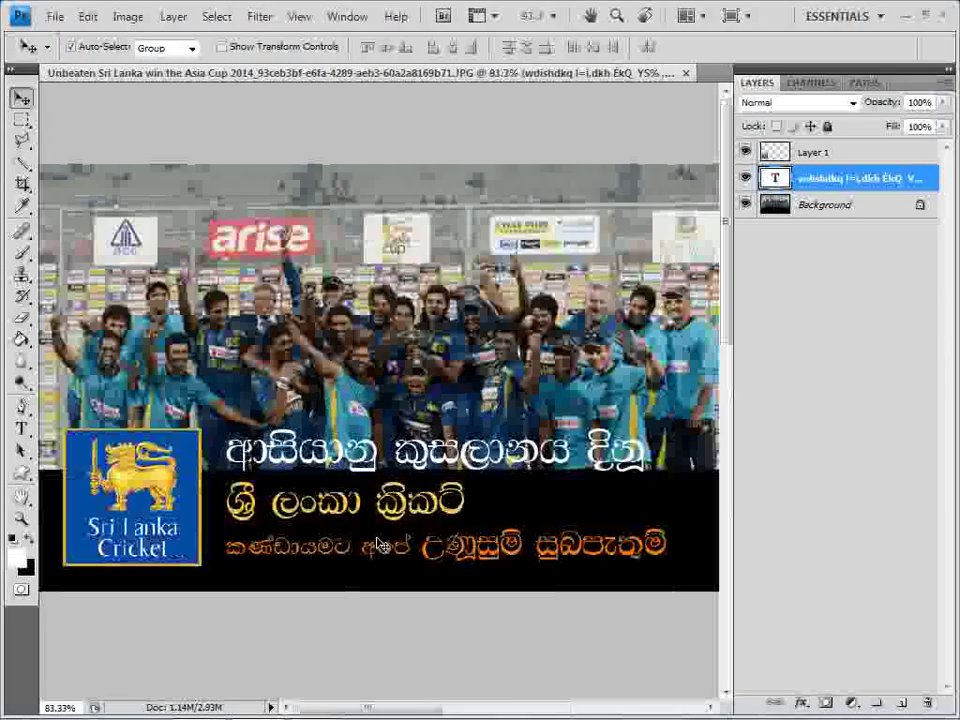
{"action": "left_click_drag", "start_coordinate": [380, 544], "coordinate": [403, 535]}
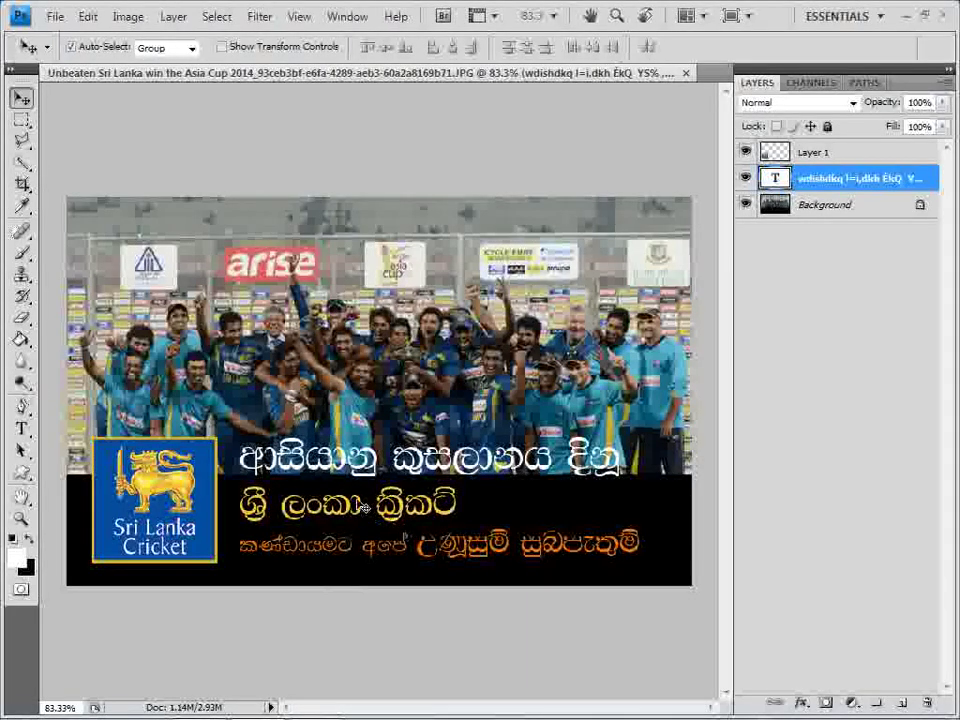
{"action": "right_click", "coordinate": [364, 410]}
{"action": "left_click", "coordinate": [420, 420]}
{"action": "left_click_drag", "start_coordinate": [366, 475], "coordinate": [362, 462]}
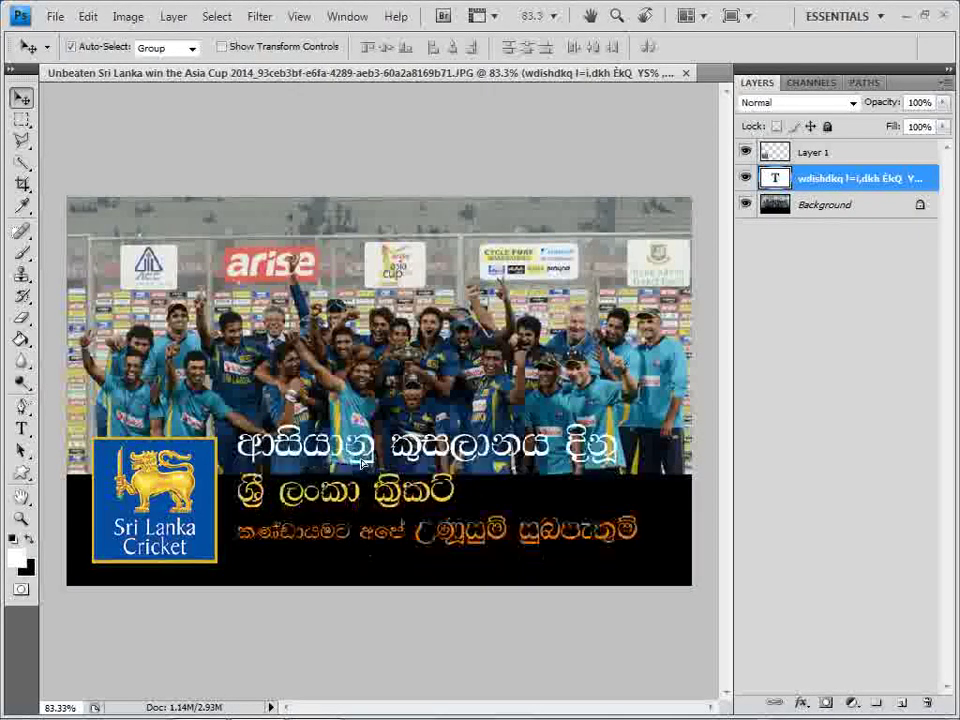
{"action": "key", "text": "Down"}
{"action": "key", "text": "Down"}
{"action": "key", "text": "Down"}
{"action": "key", "text": "Down"}
{"action": "key", "text": "Down"}
{"action": "key", "text": "Down"}
{"action": "key", "text": "Down"}
{"action": "key", "text": "Down"}
{"action": "key", "text": "Down"}
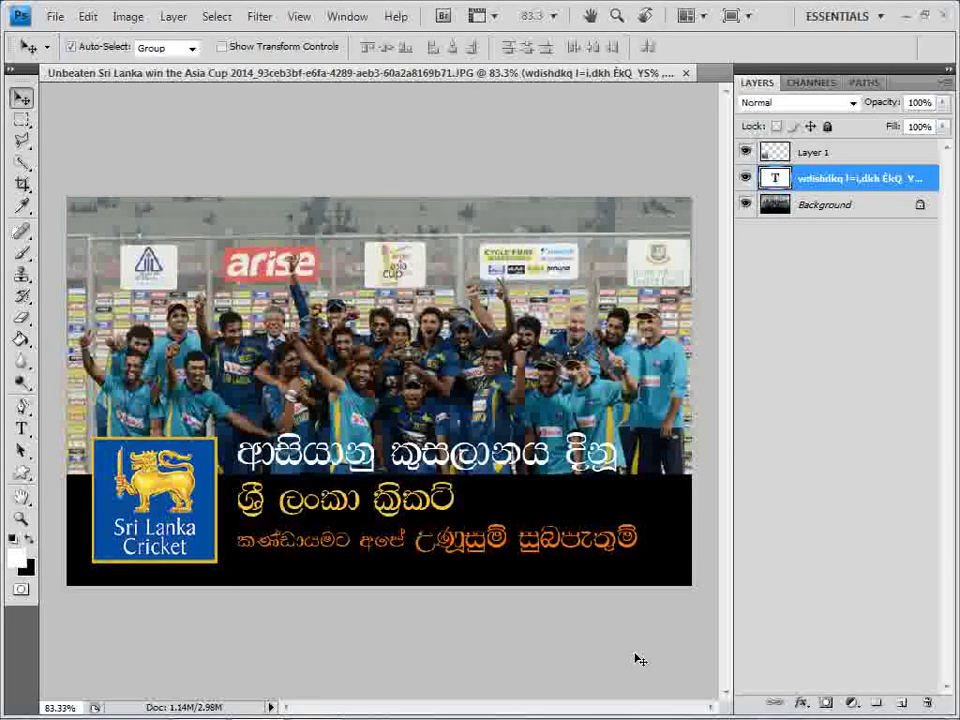
Hide the side panels and fit the finished banner in the window
{"action": "key", "text": "shift+Tab"}
{"action": "key", "text": "ctrl+0"}
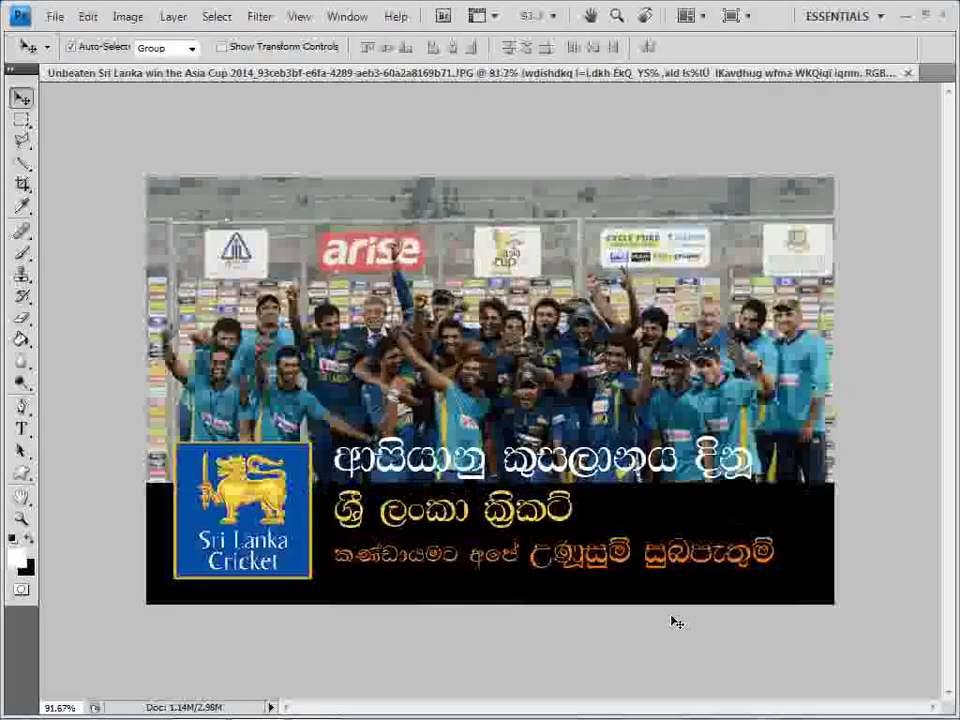
{"action": "scroll", "coordinate": [676, 622], "scroll_direction": "up", "scroll_amount": 1}
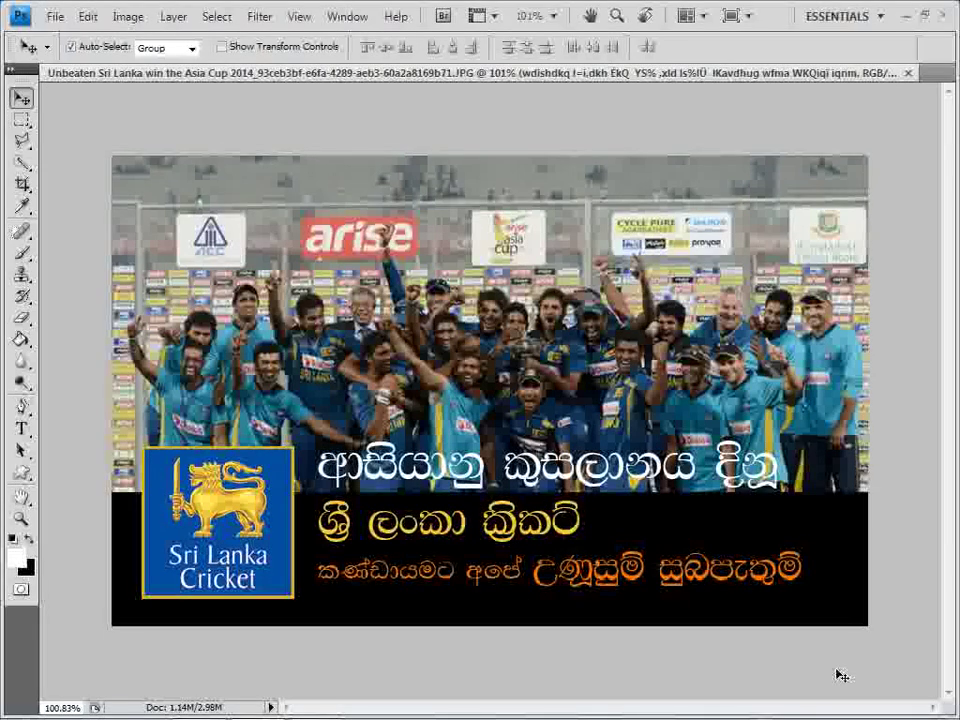